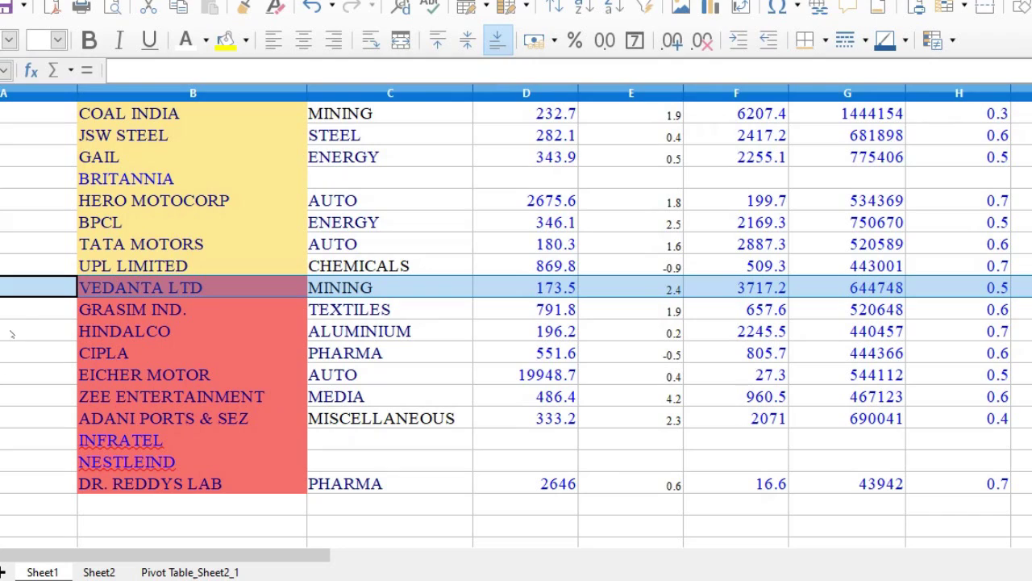
Select the VEDANTA LTD, ZEE ENTERTAINMENT and INFRATEL cells together in the red group of the company list.
left_click(179, 290)
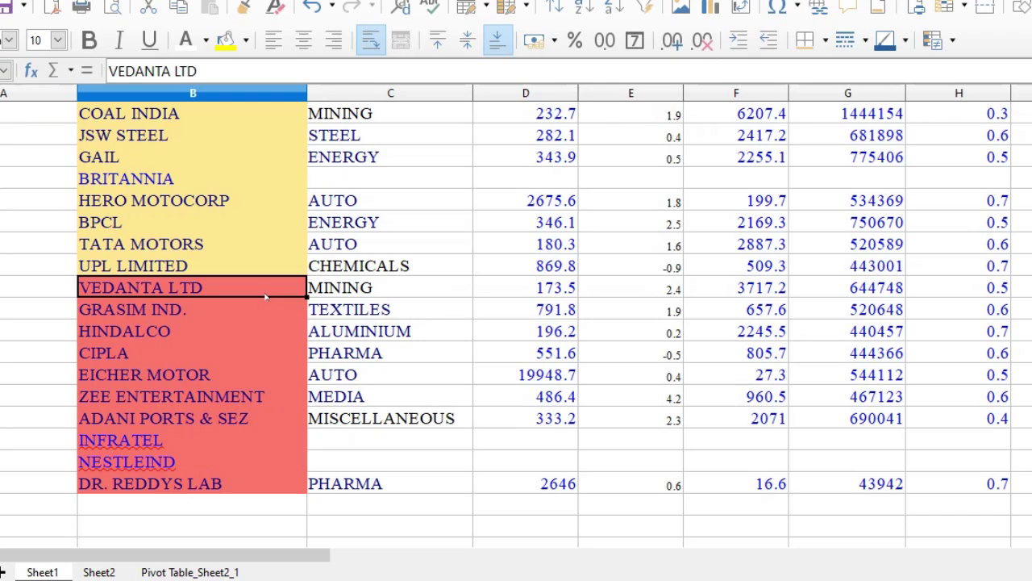
left_click(292, 397)
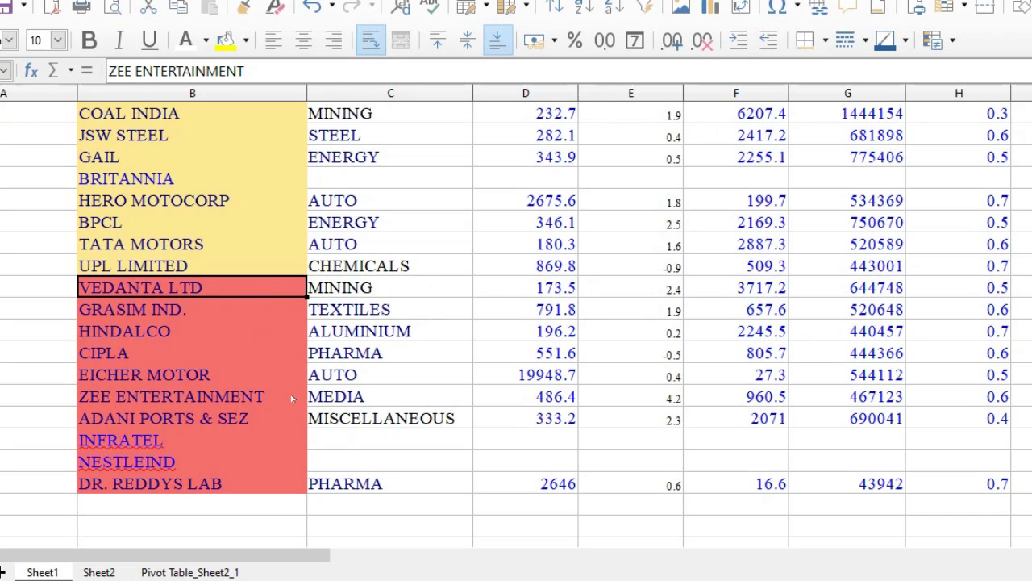
left_click(240, 437, "ctrl")
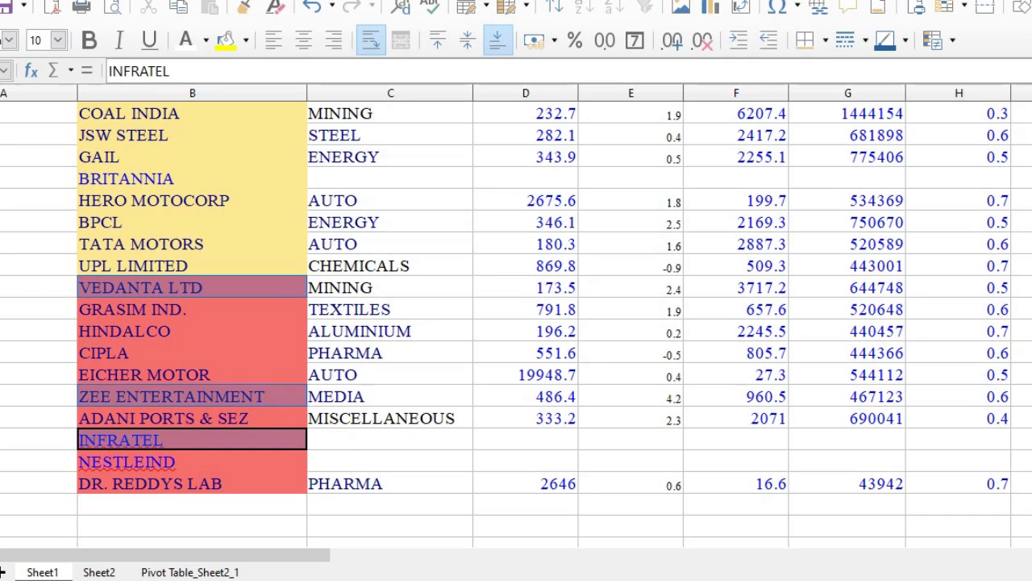
Highlight the GRASIM IND. row, then review the total number of shares and current price in the Grasim Industries workbook's summary.
left_click(8, 309)
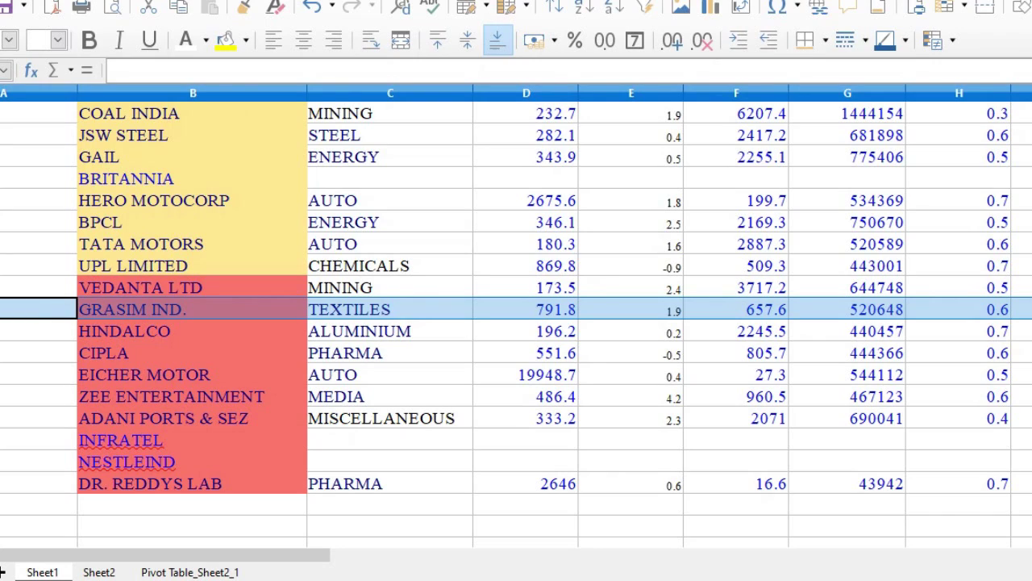
key("shift+Down")
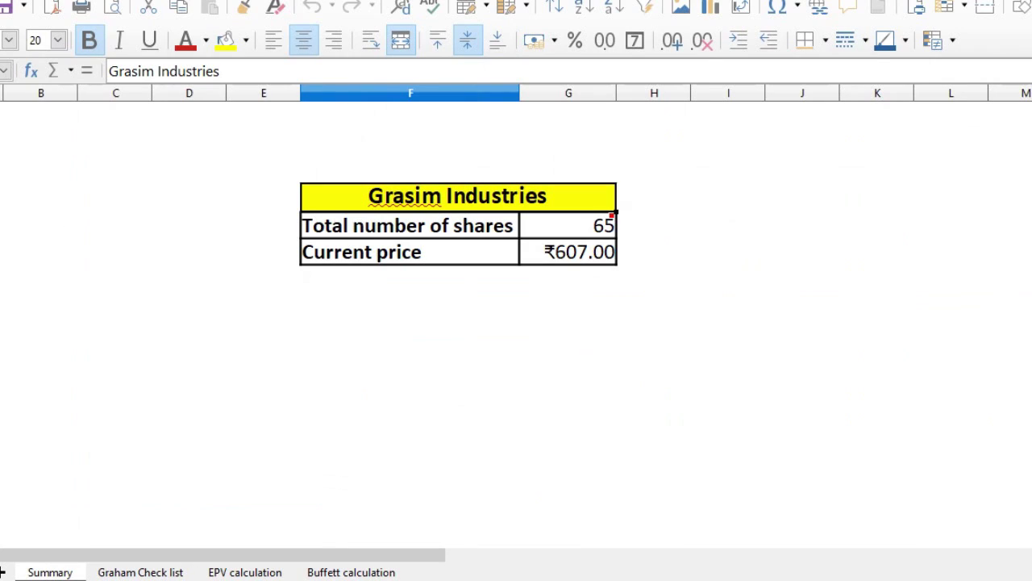
left_click(2, 225)
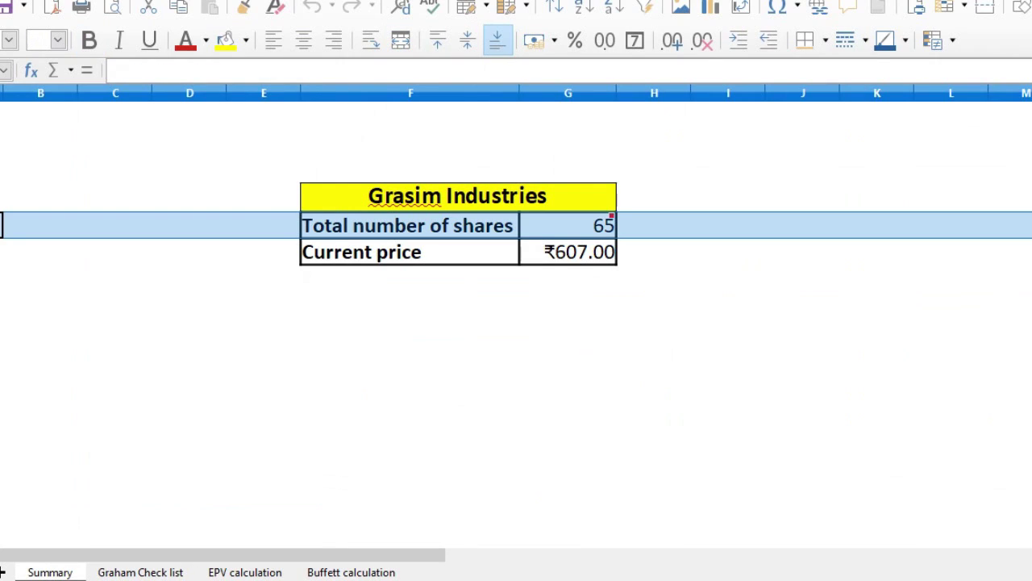
left_click(1, 252)
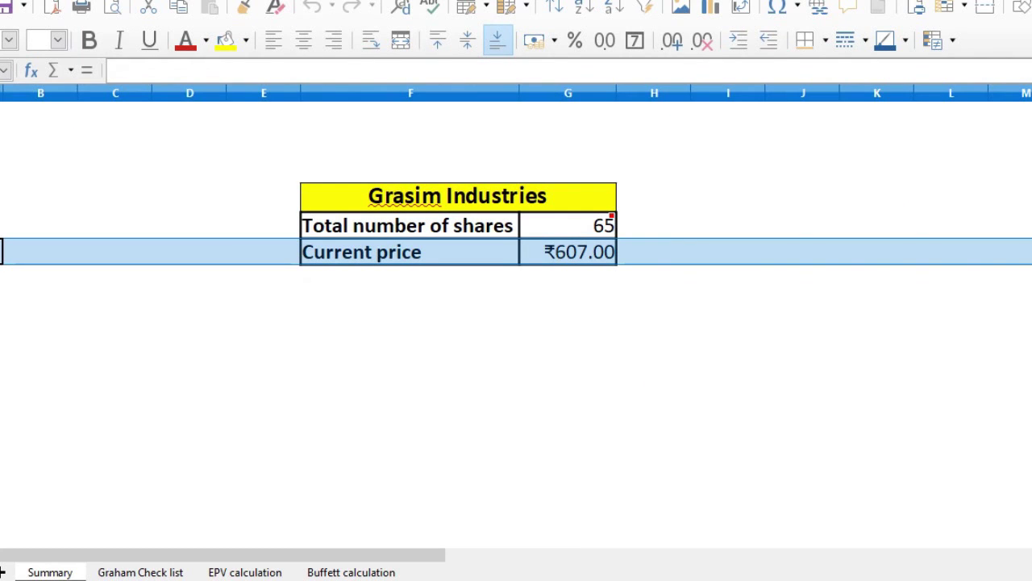
Review the Earnings calculation on the EPV calculation sheet, from income from operations through distributable cash flow.
left_click(263, 571)
left_click(604, 229)
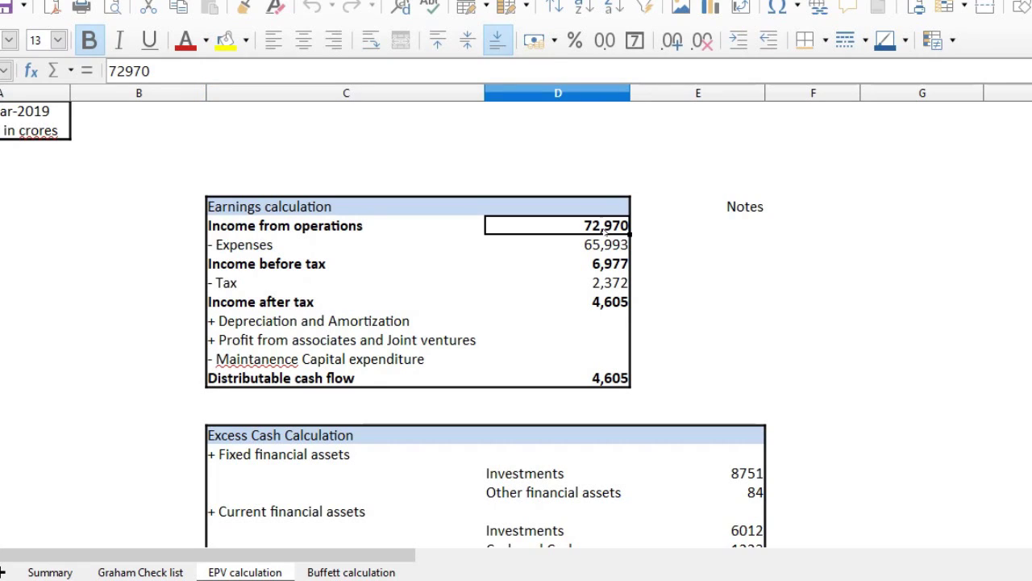
left_click(605, 244)
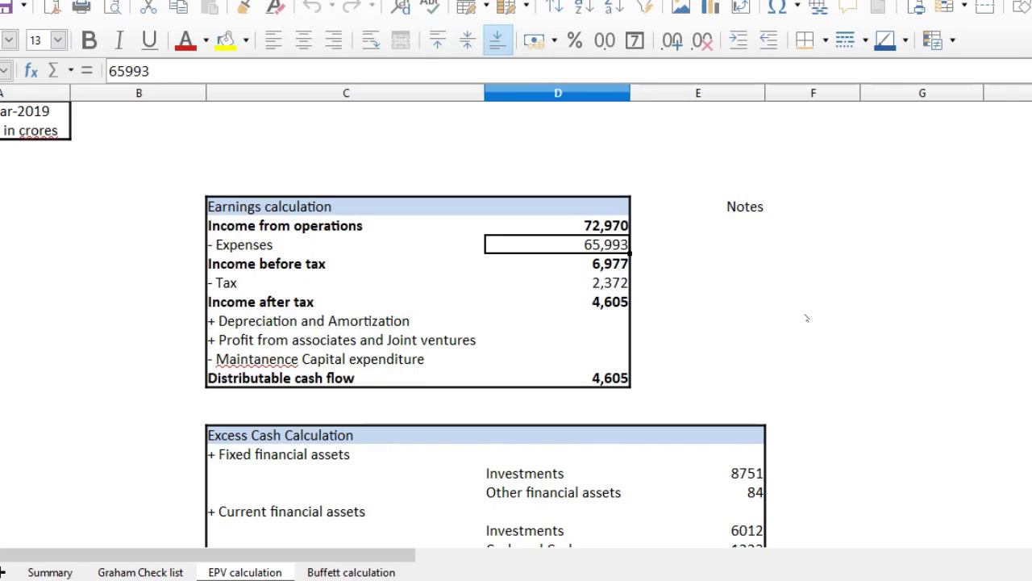
key("Down")
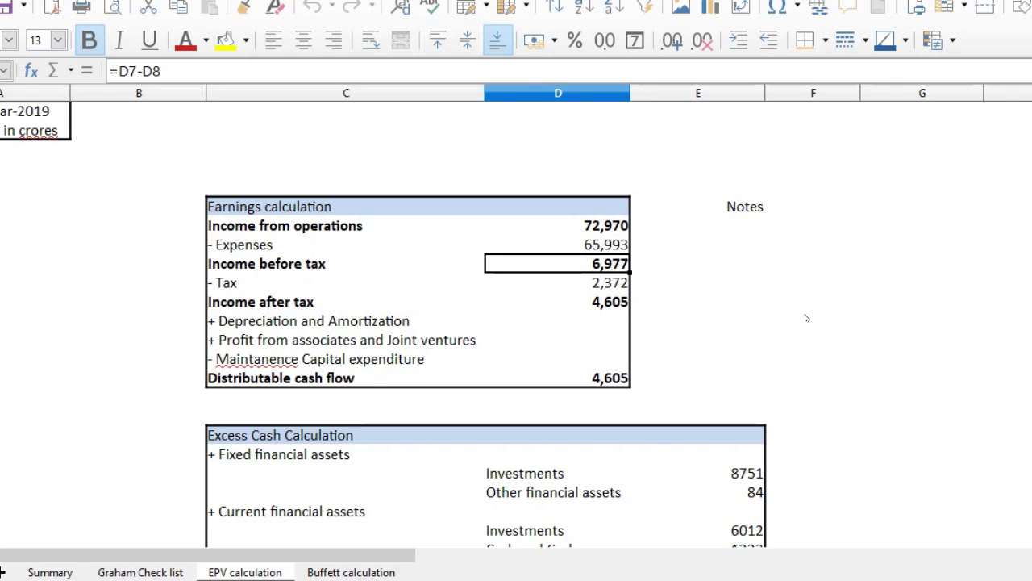
key("Down")
key("Down")
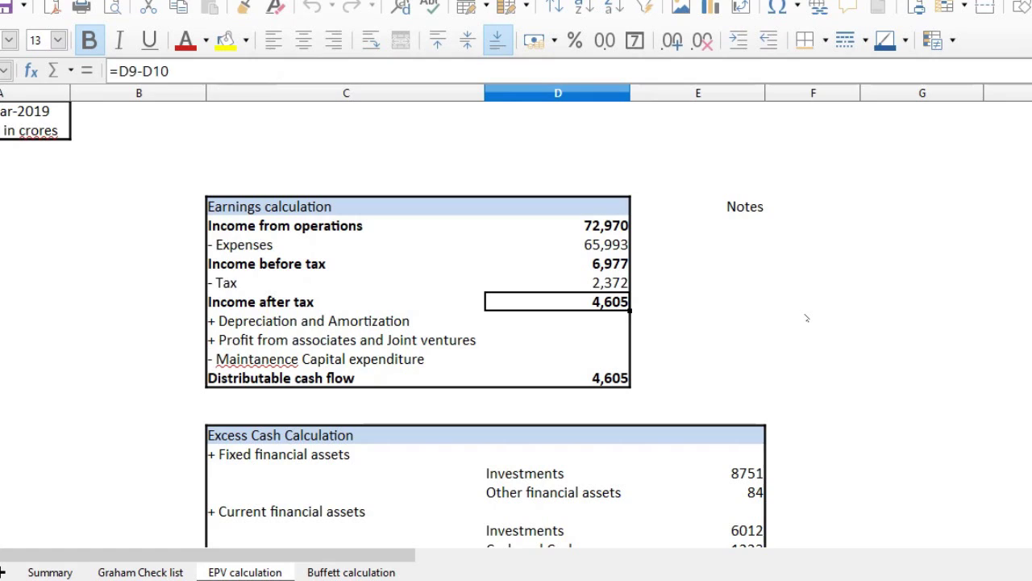
key("Down")
key("Down")
key("Down")
key("Down")
key("Down")
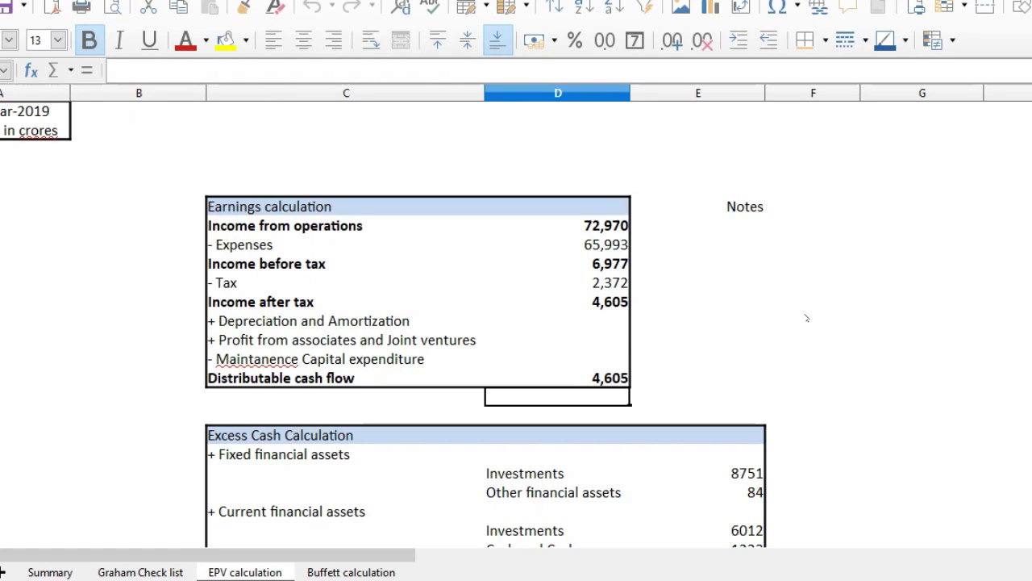
key("Down")
key("Down")
key("Down")
key("Down")
key("Right")
key("Up")
key("Up")
key("Up")
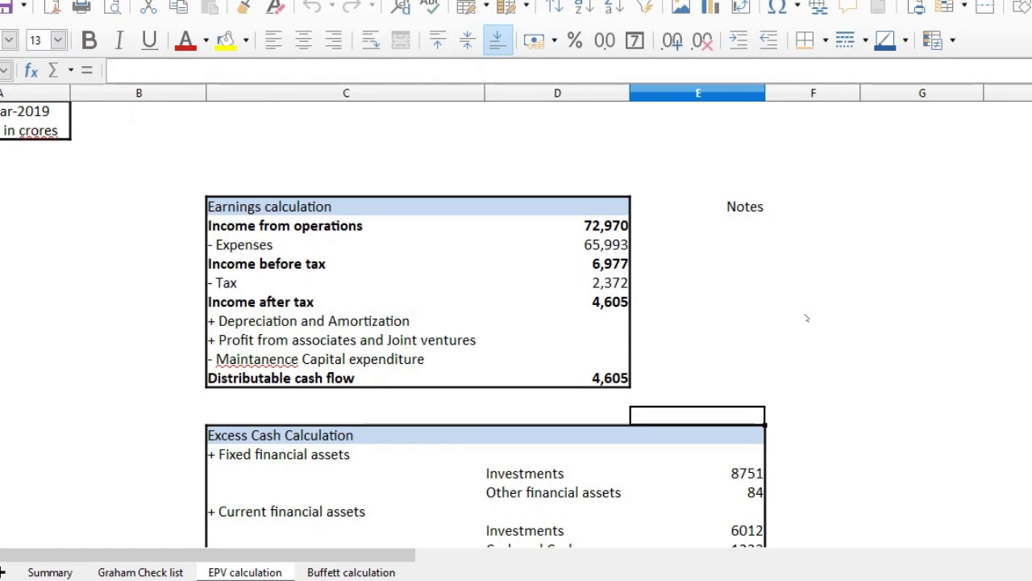
key("Up")
key("Left")
key("Up")
key("Up")
key("Up")
key("Up")
key("Up")
key("Up")
key("Up")
key("Up")
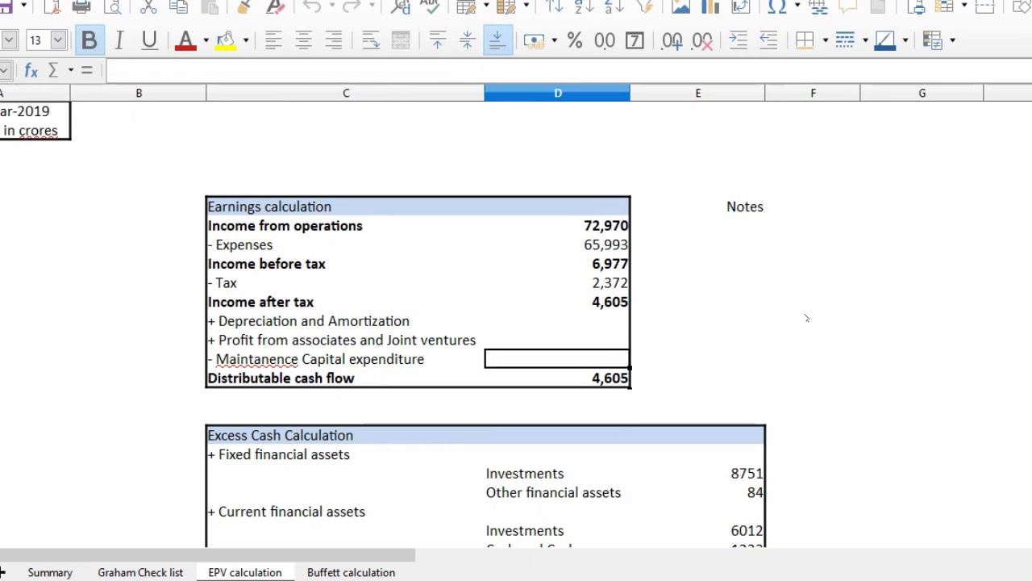
key("Up")
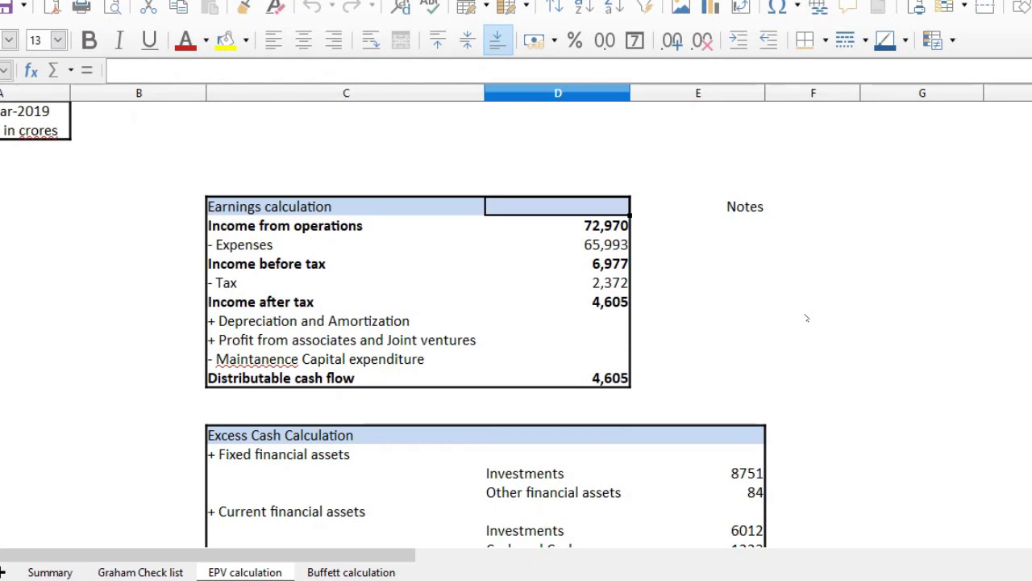
key("Down")
key("Down")
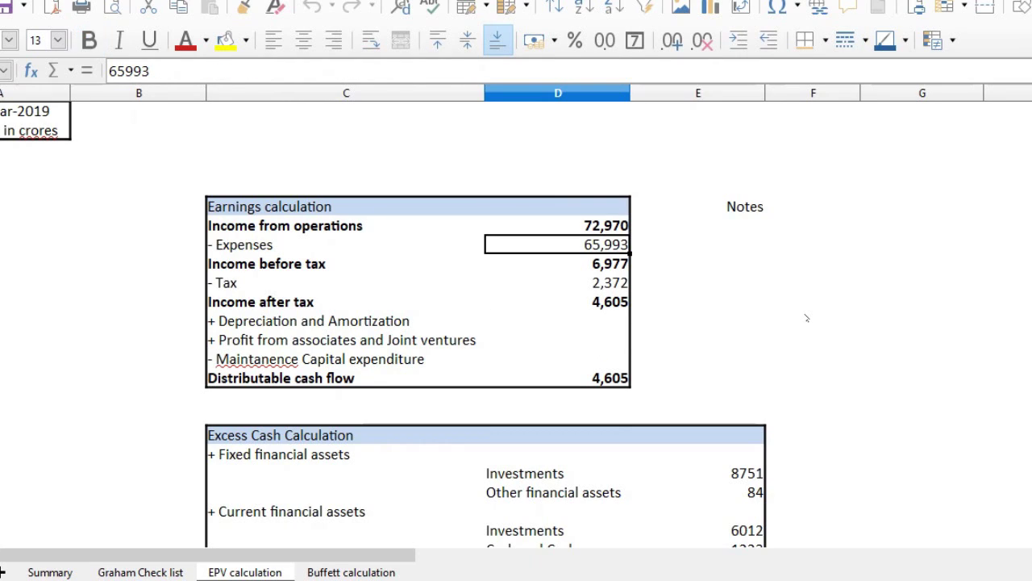
Select the fixed and current financial asset amounts in the Excess Cash Calculation to examine them.
key("Down")
key("Down")
key("Down")
key("Down")
key("Down")
key("Down")
key("Down")
key("Down")
key("Down")
key("Down")
key("Down")
key("Down")
key("Down")
key("Right")
key("shift+Up")
key("shift+Down")
key("shift+Down")
key("shift+Down")
key("shift+Down")
key("shift+Down")
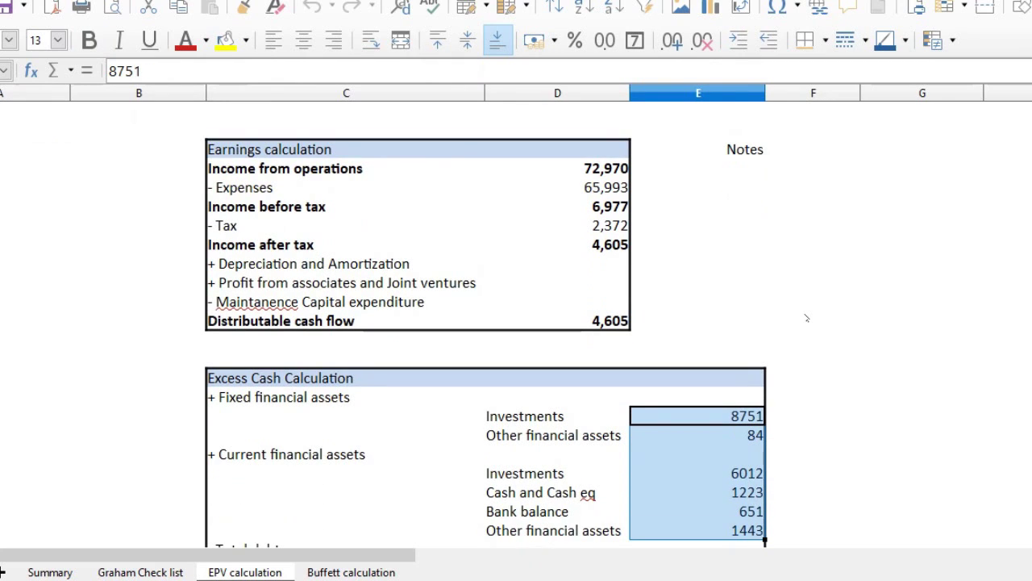
Select the fixed and current liabilities amounts under Total debt to examine them.
key("Down")
key("Down")
key("Down")
key("Down")
key("Down")
key("Down")
key("Down")
key("Down")
key("Down")
key("Down")
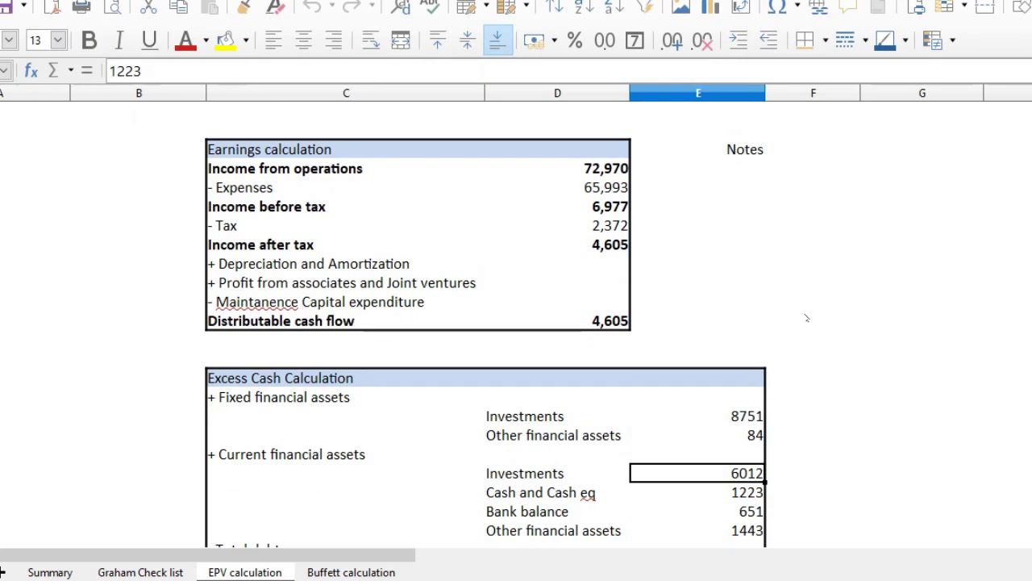
key("Up")
key("Up")
key("shift+Down")
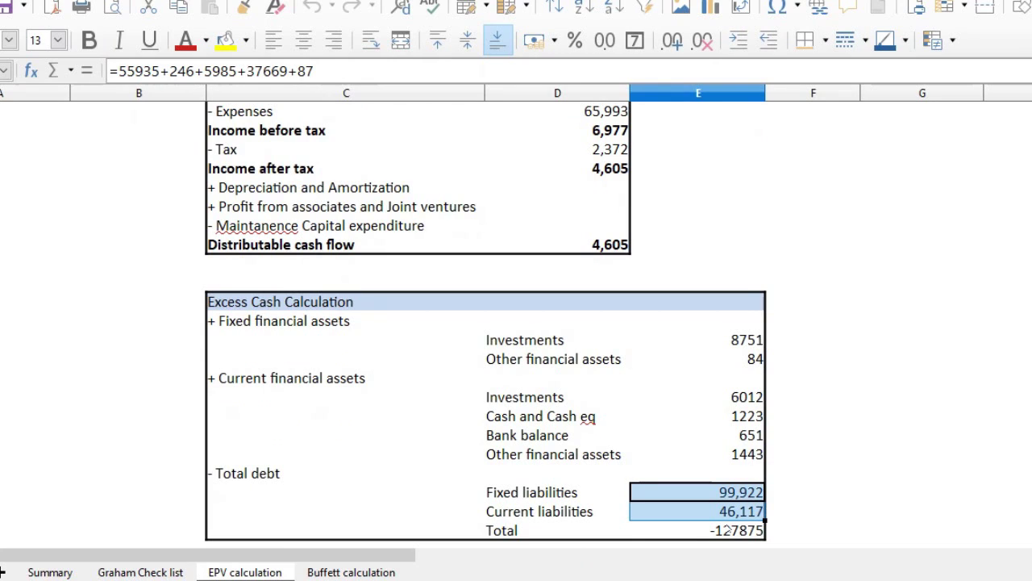
Check the formula of the Excess Cash Calculation total and view the investment return table below it.
left_click(718, 530)
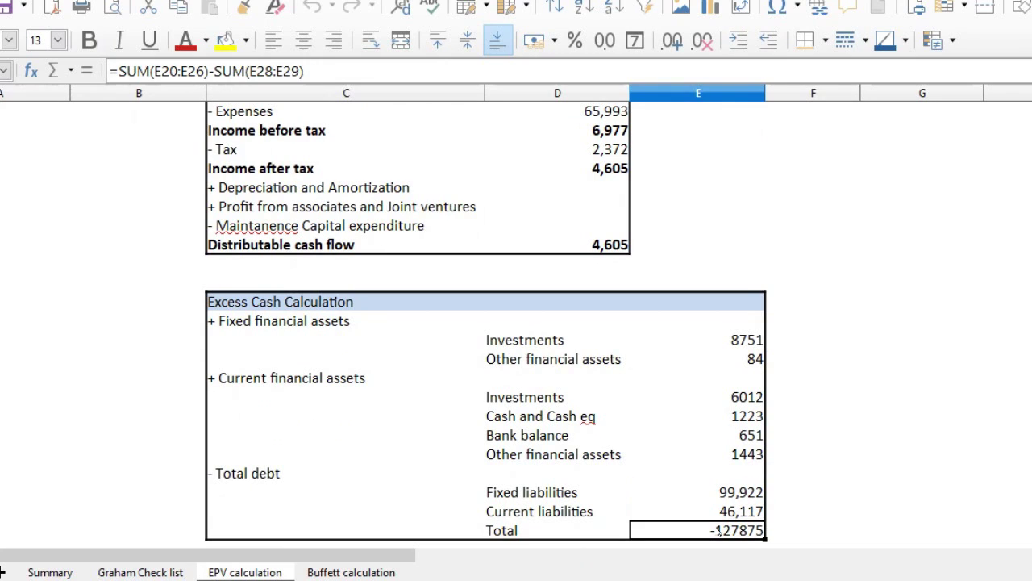
key("Down")
key("Down")
key("Down")
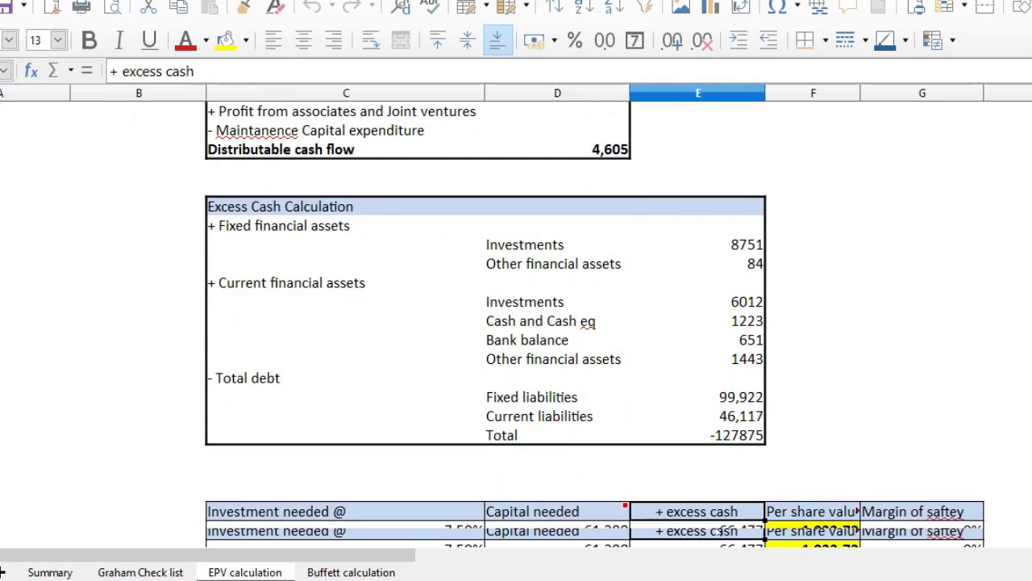
key("Right")
key("Up")
key("Up")
key("Up")
key("Up")
key("Up")
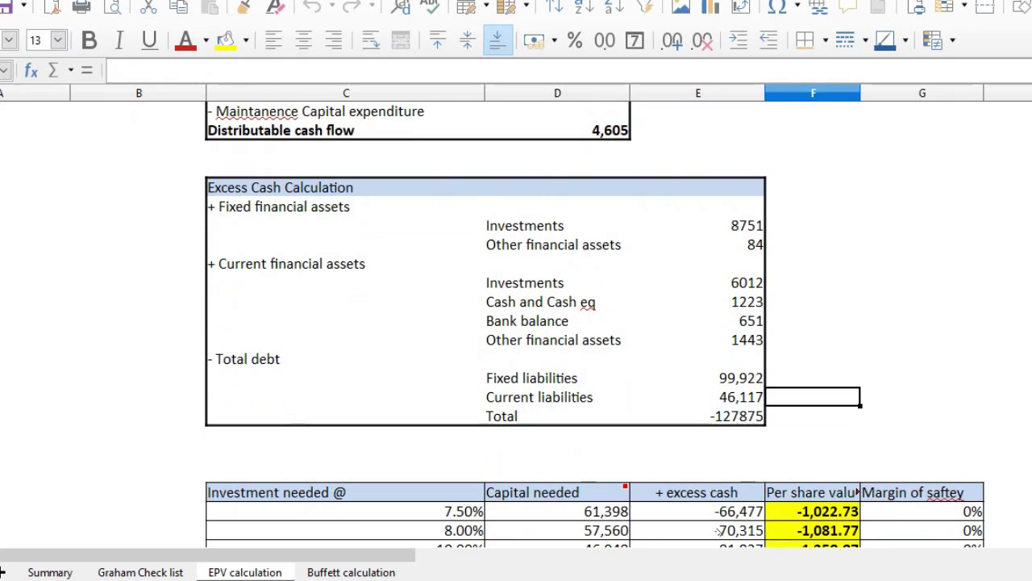
Clear the fixed and current liabilities amounts in the Excess Cash Calculation.
key("Left")
key("shift+Up")
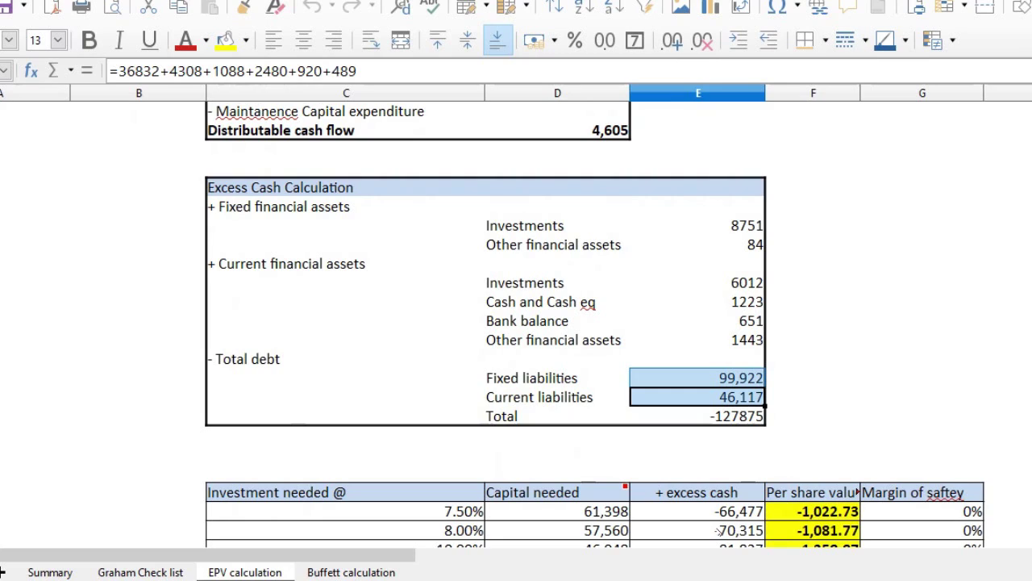
key("Delete")
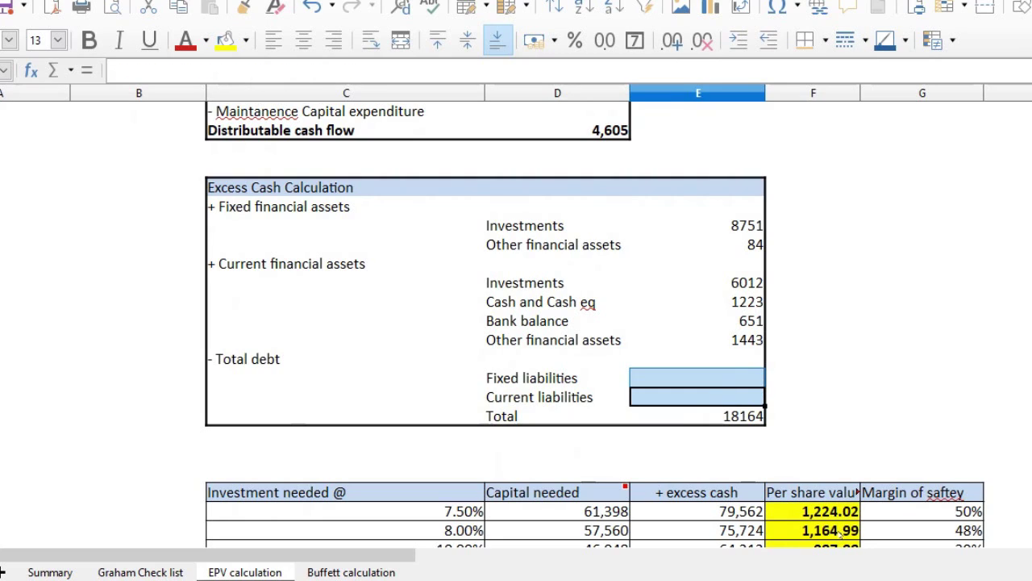
Compare the per share value in the 7.50% row with the current price on the Summary sheet.
left_click(1, 492)
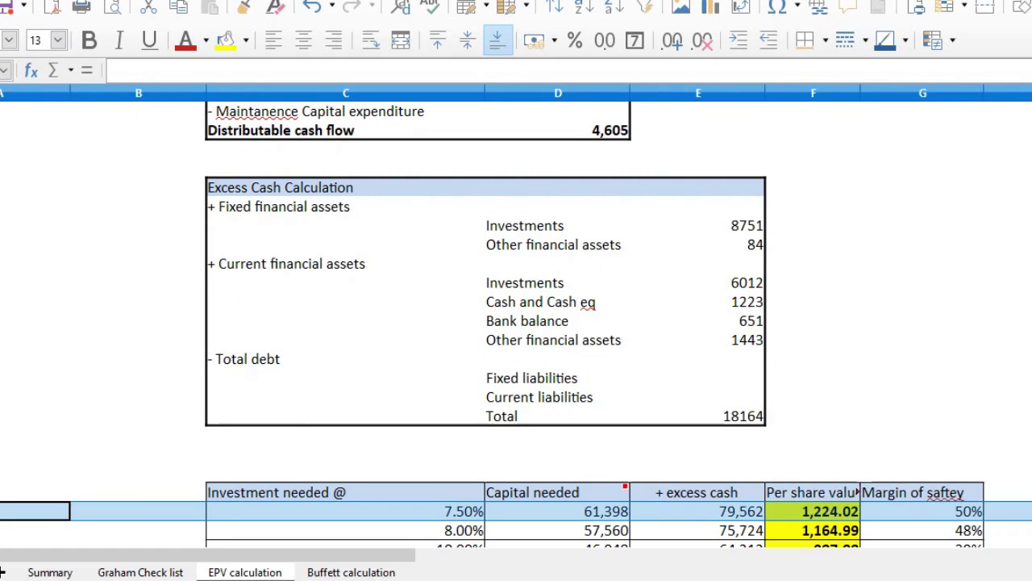
left_click(1, 512)
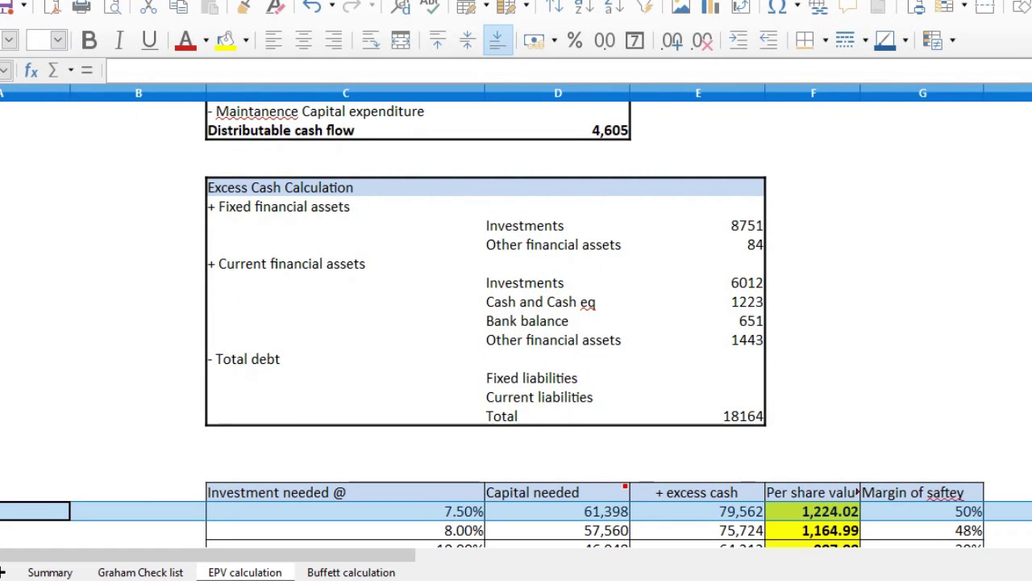
left_click(50, 572)
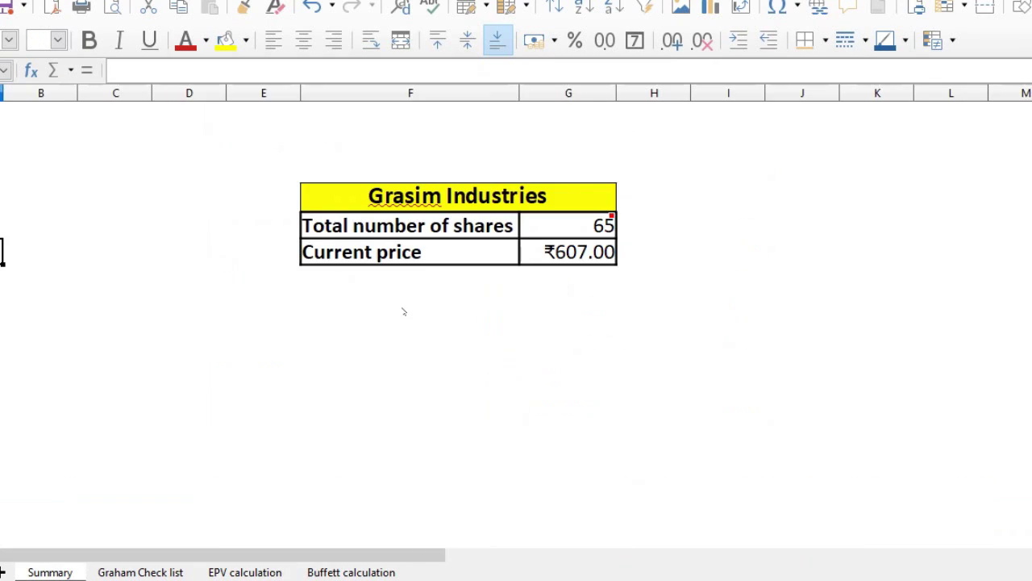
left_click(569, 252)
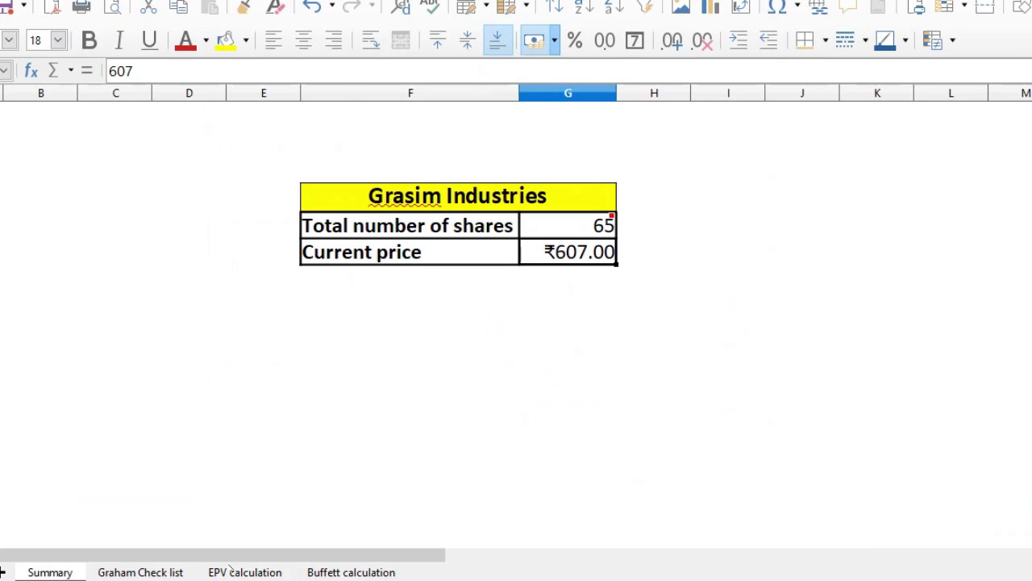
left_click(242, 572)
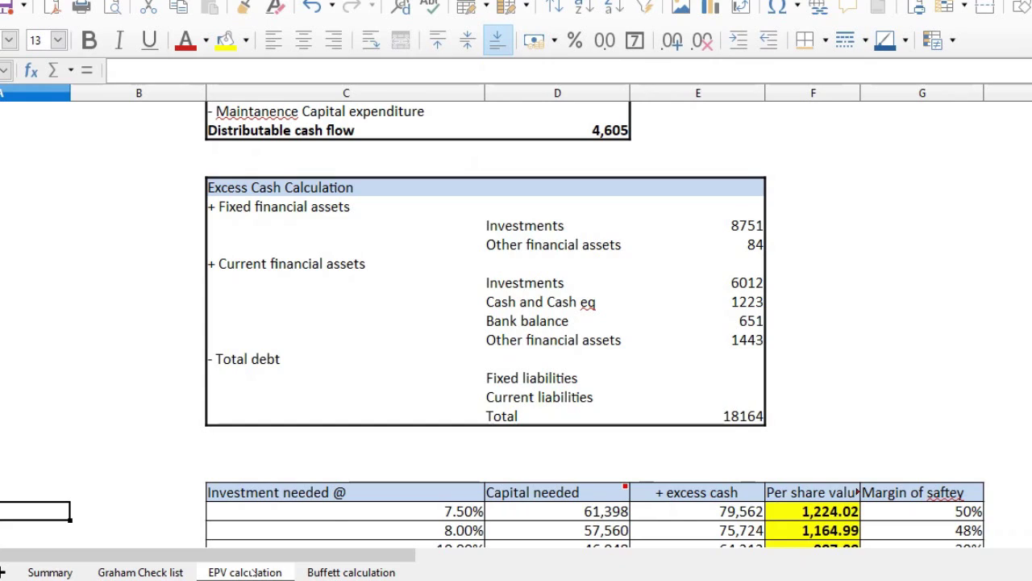
Undo the clearing of the fixed and current liabilities amounts.
left_click(724, 384)
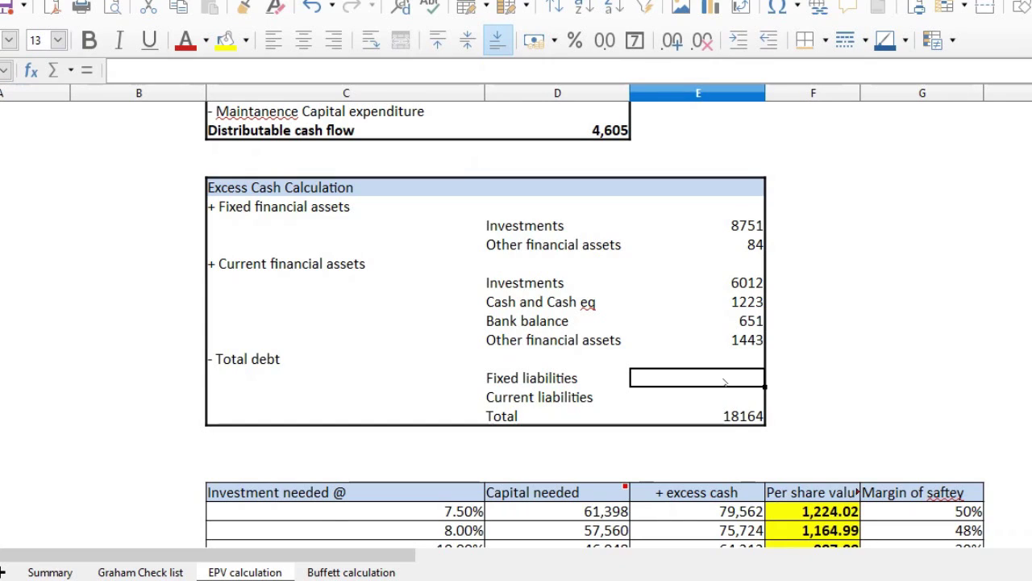
key("ctrl+z")
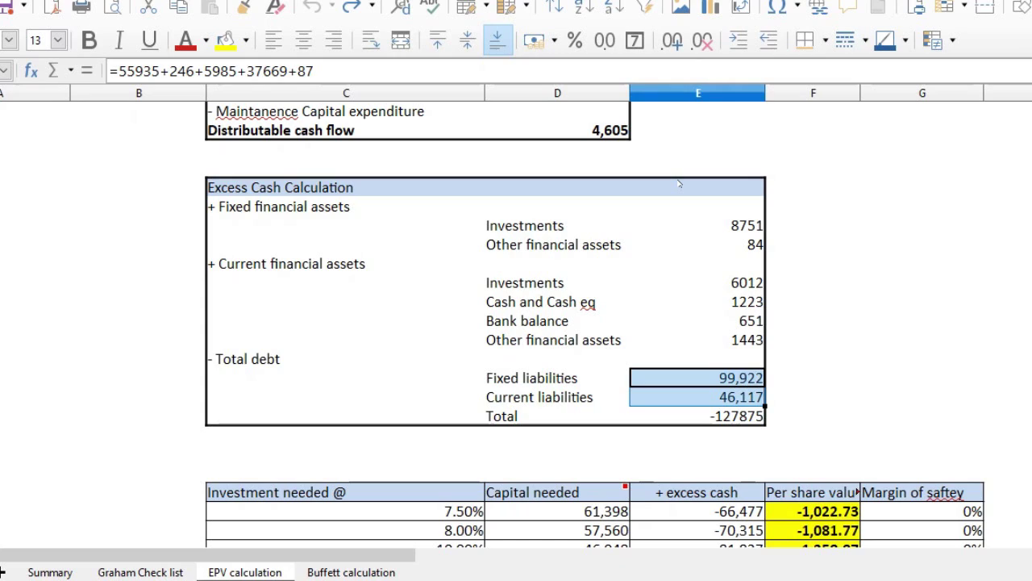
Select both restored liabilities amounts under Total debt and delete them again.
left_click(750, 392)
key("Up")
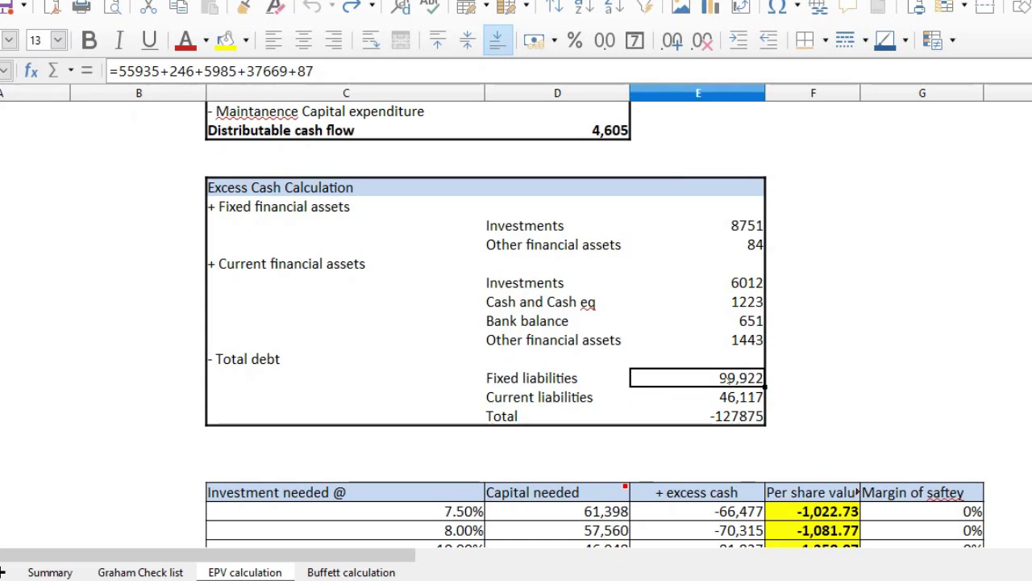
key("shift+Down")
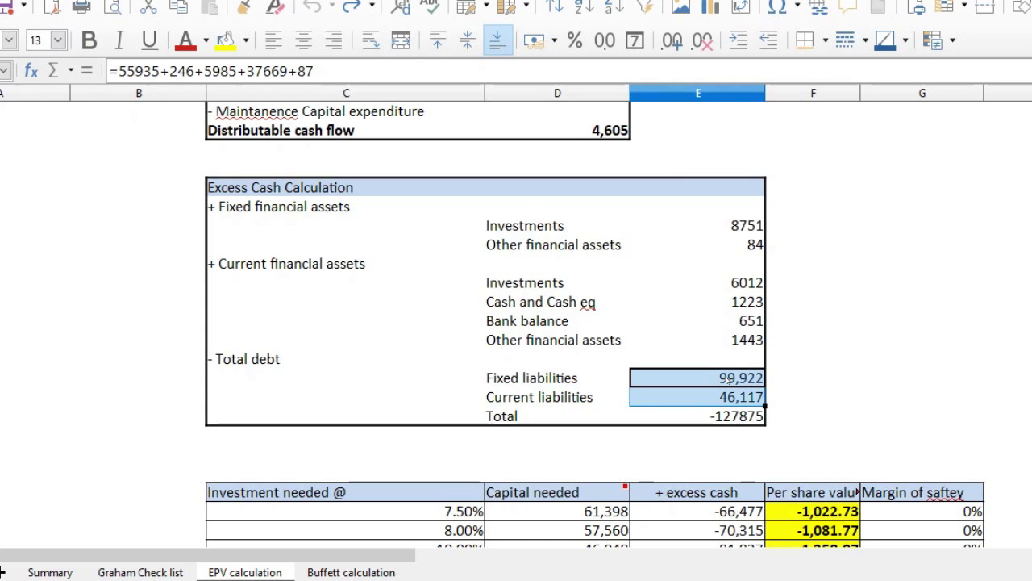
key("Delete")
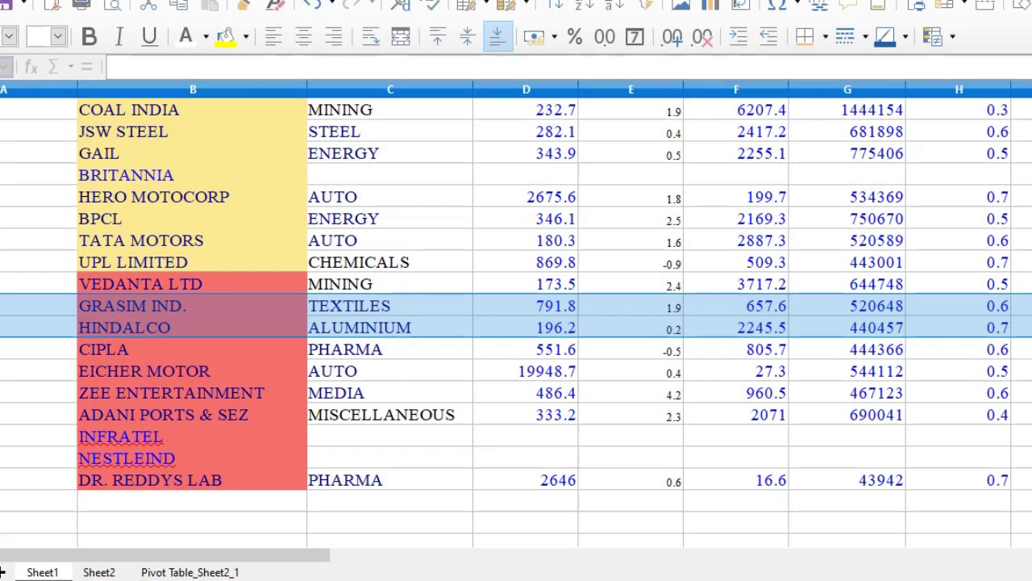
Check Hindalco's current price on the Summary sheet and review its earnings figures through distributable cash flow on the EPV calculation sheet.
key("shift+Down")
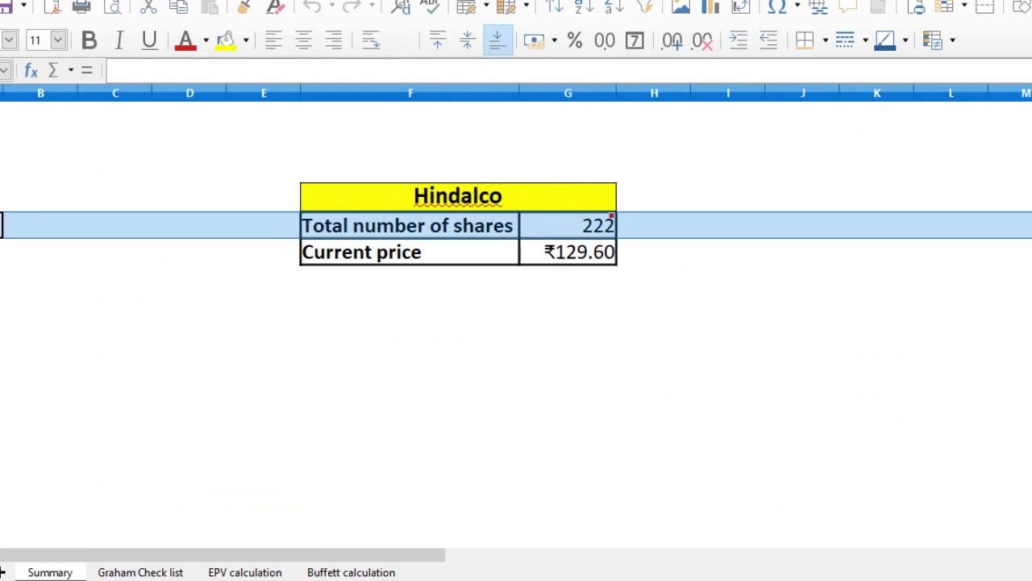
left_click(2, 252)
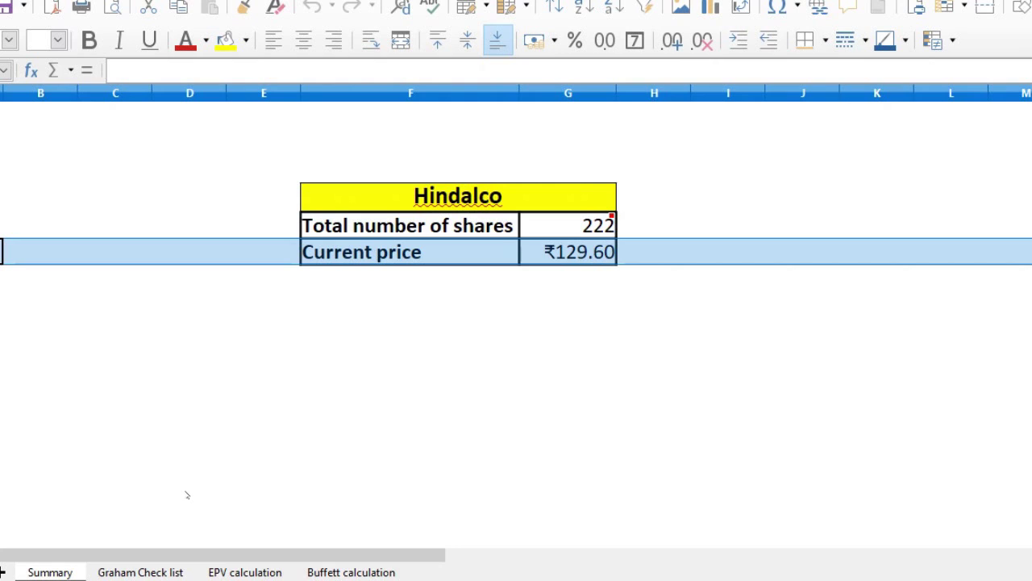
left_click(244, 572)
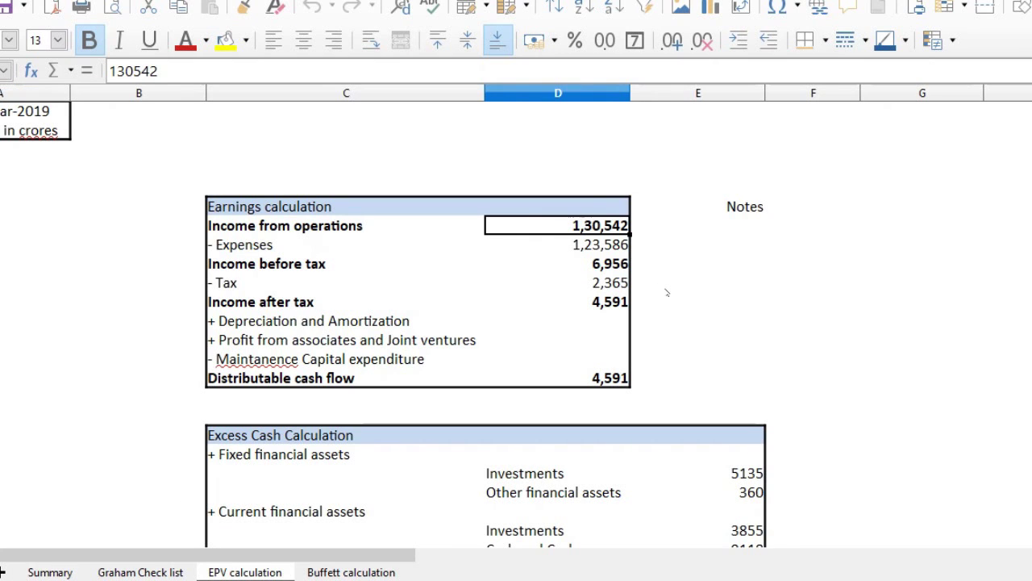
key("Down")
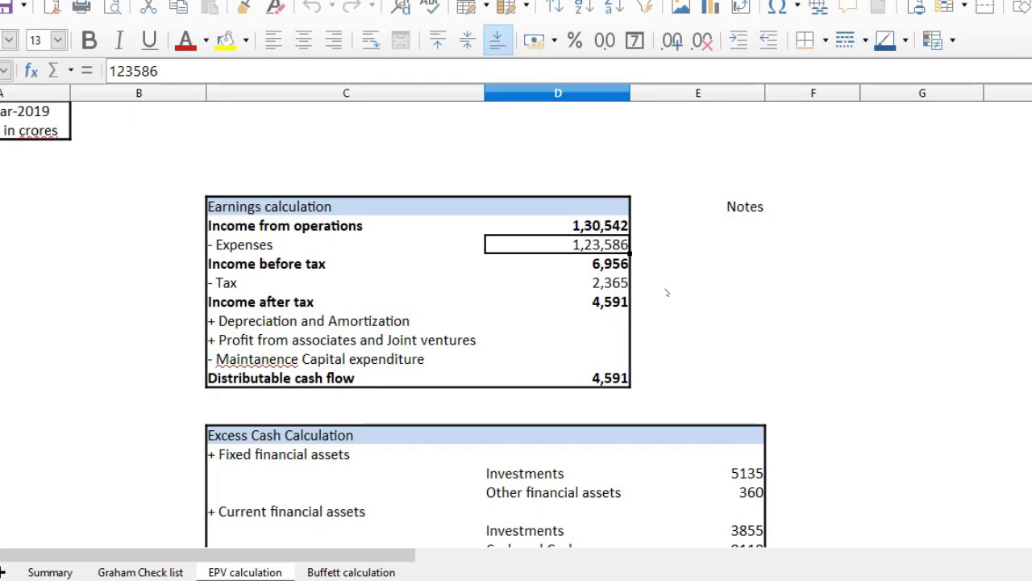
key("Down")
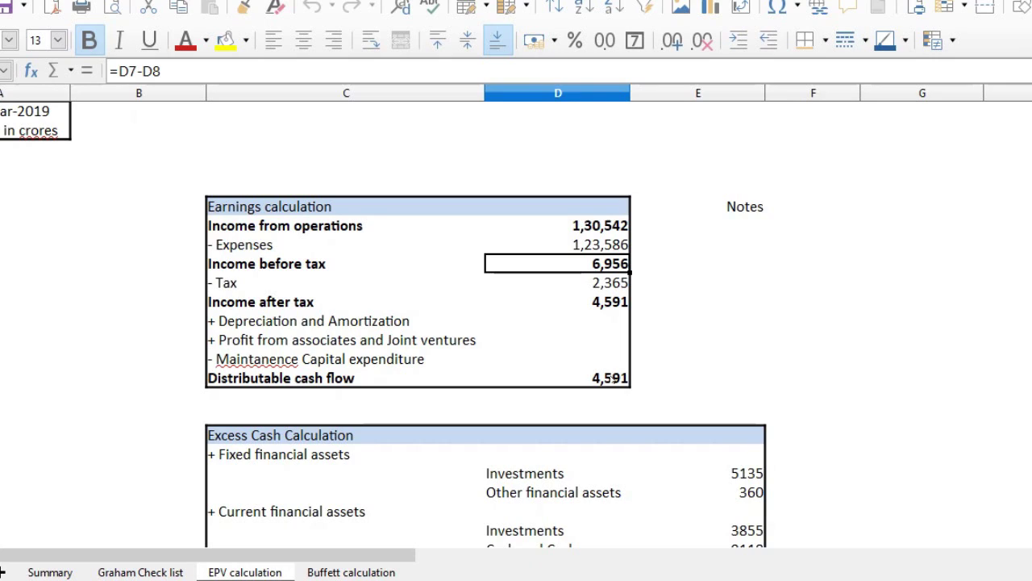
left_click(625, 379)
Select Hindalco's fixed and current financial asset amounts in the Excess Cash Calculation to review them.
key("Down")
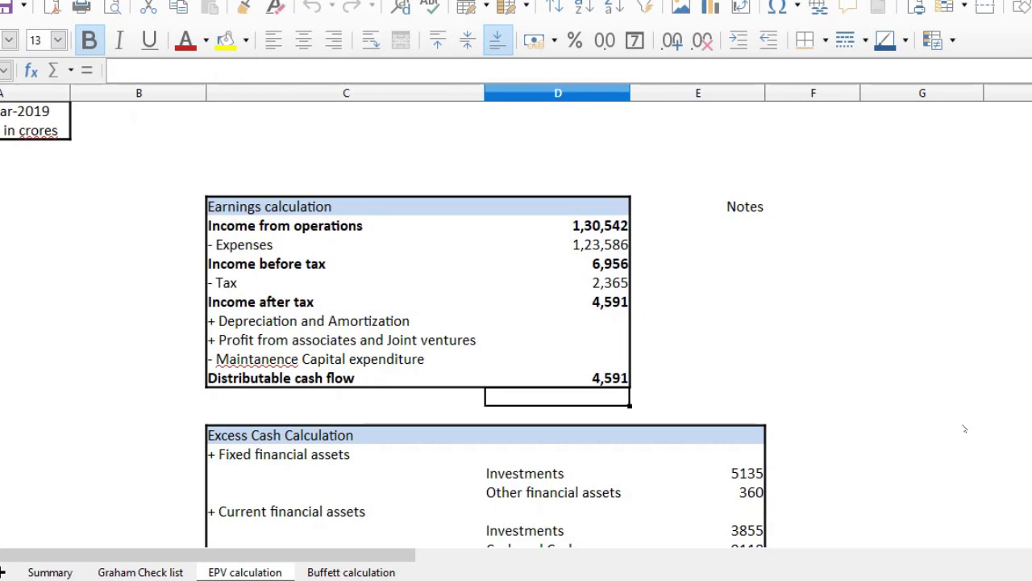
key("Down")
key("Down")
key("Down")
key("Down")
key("Right")
key("shift+Down")
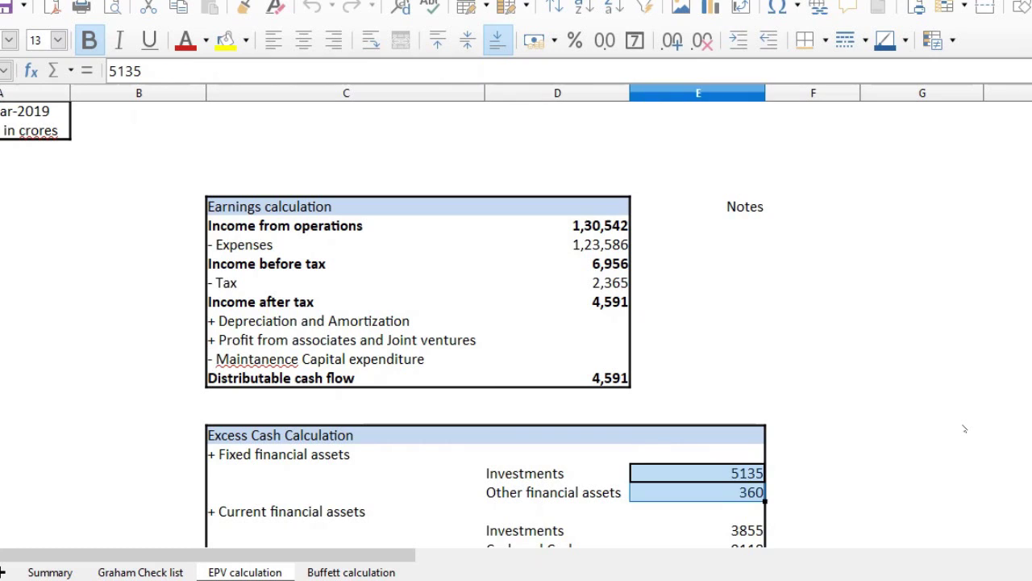
key("shift+Down")
key("shift+Down")
key("shift+Down")
key("shift+Down")
key("shift+Down")
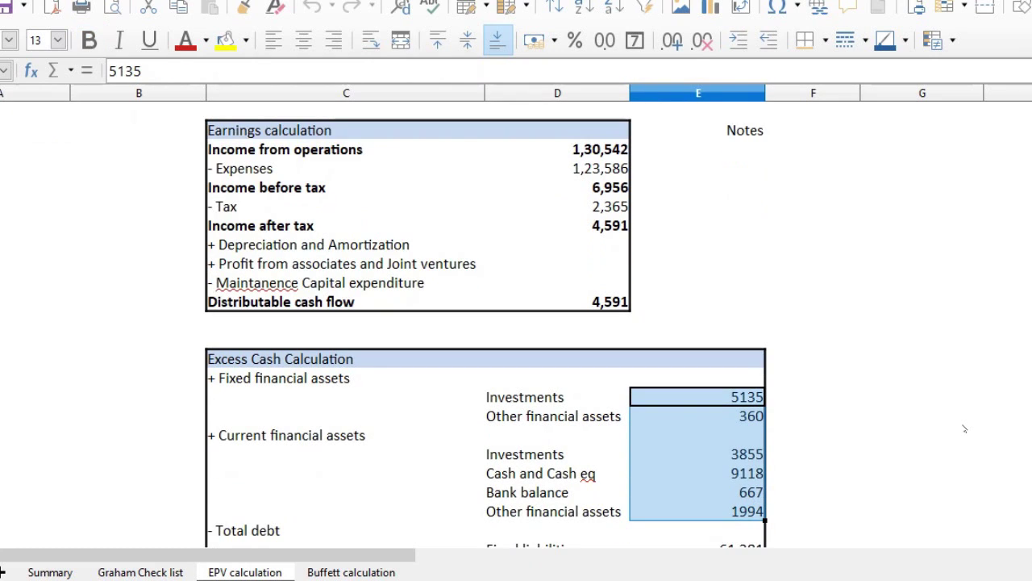
Examine Hindalco's fixed and current liabilities under Total debt and the resulting excess cash total.
left_click(569, 534)
key("Down")
key("Down")
key("Right")
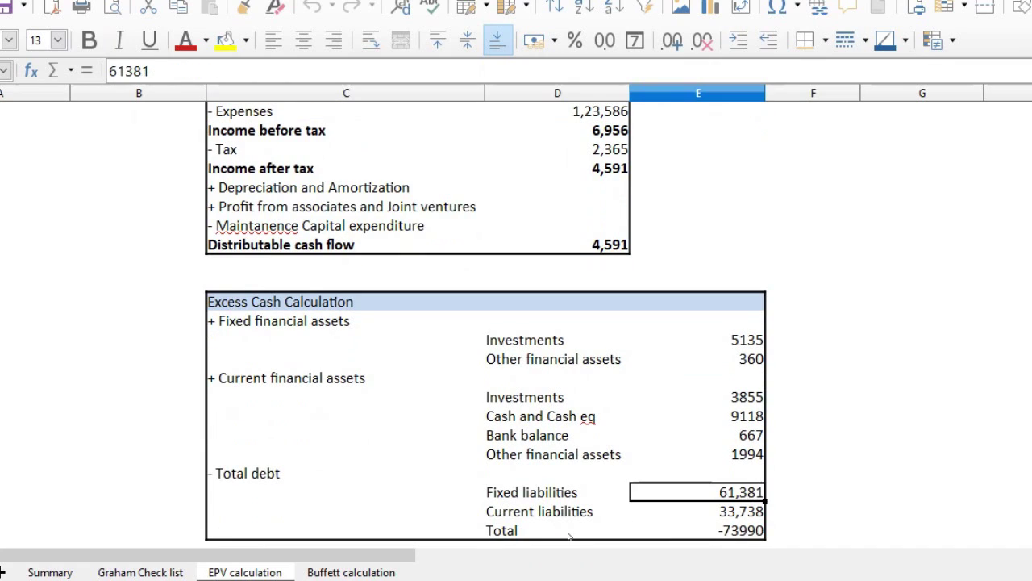
key("shift+Down")
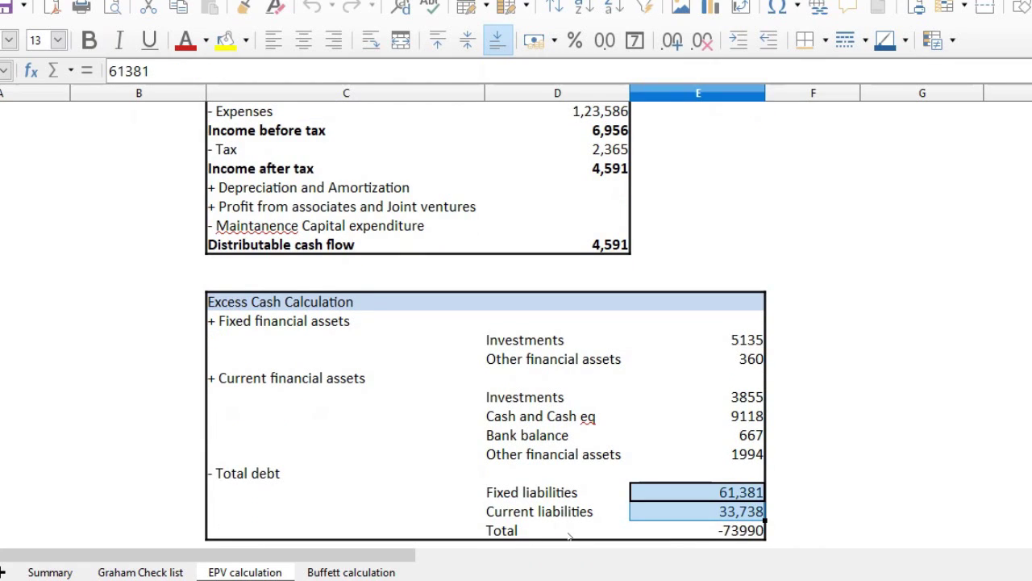
left_click(714, 530)
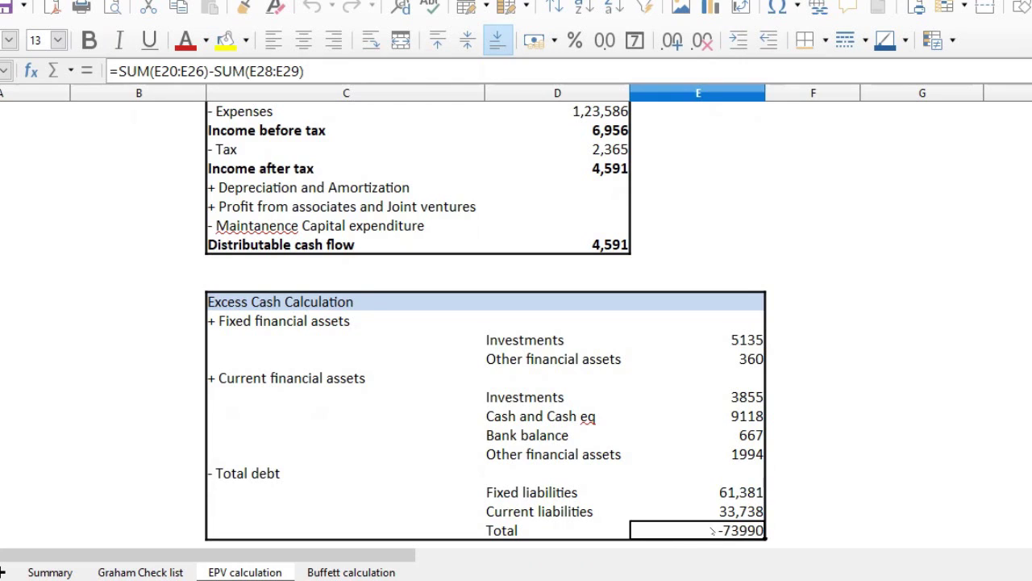
Check Hindalco's per share value in the 7.50% row of the investment table.
key("Down")
key("Down")
key("Down")
key("Down")
key("Down")
key("Right")
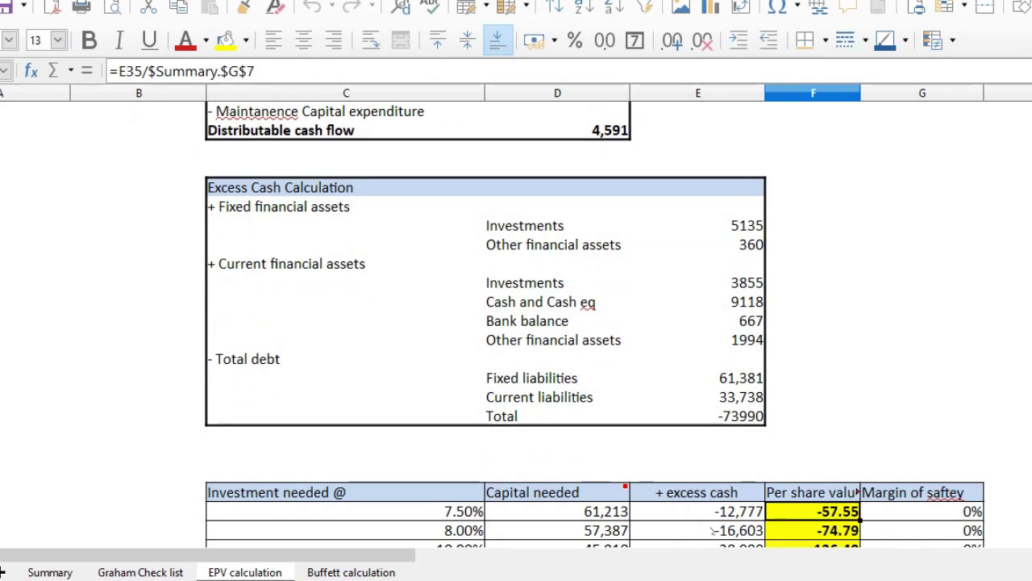
Clear Hindalco's current liabilities and fixed liabilities amounts under Total debt.
left_click(724, 397)
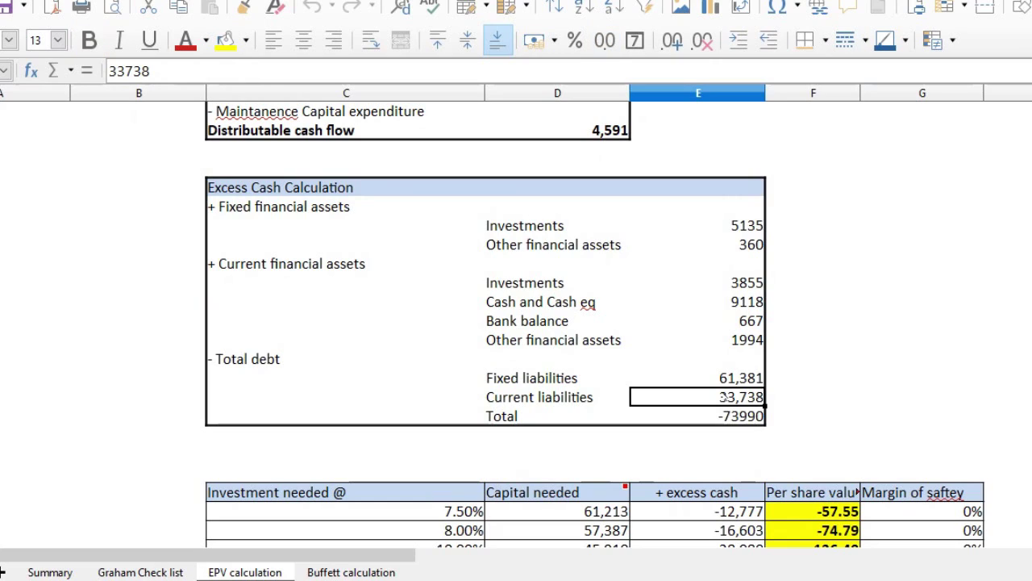
key("Delete")
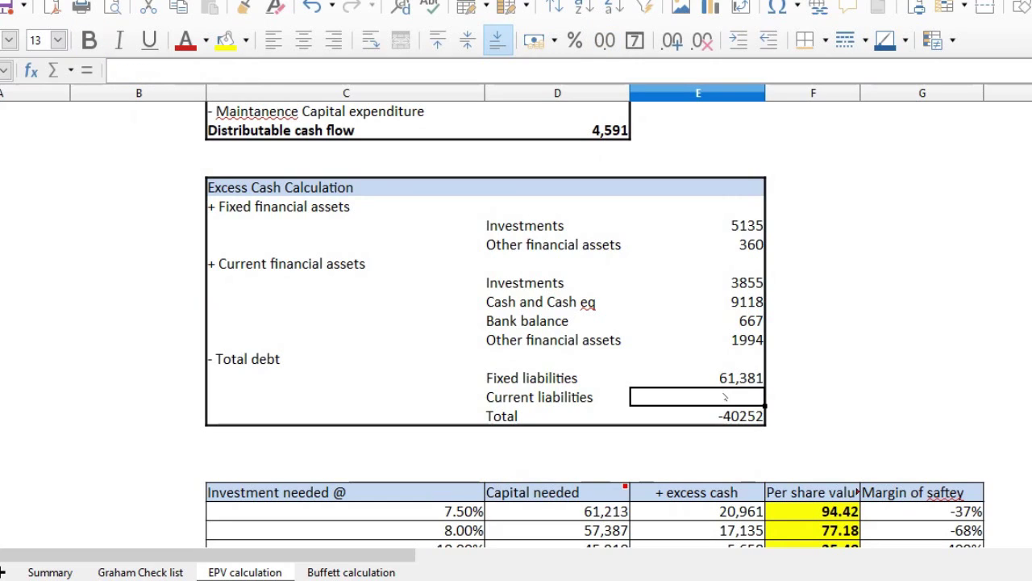
left_click(742, 378)
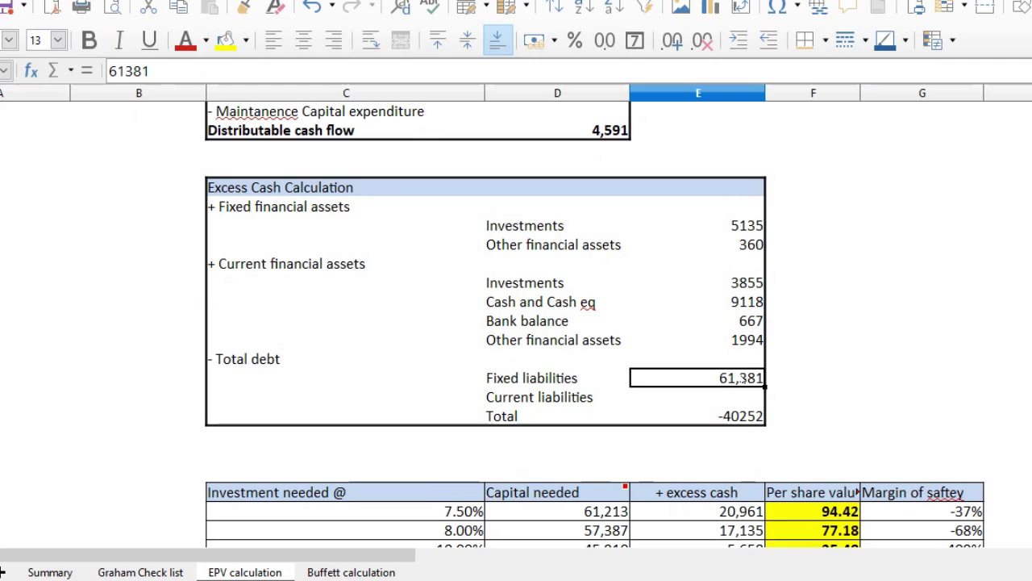
key("Delete")
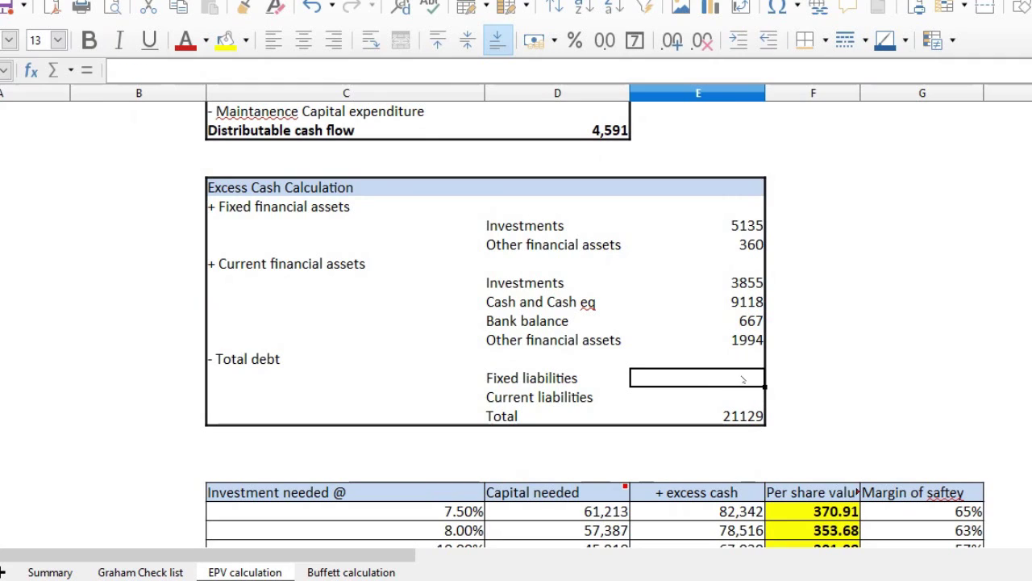
Examine Hindalco's debt-free excess cash and per share values in the 7.50% and 8.00% rows.
key("Down")
key("Down")
key("Down")
key("Down")
key("Down")
key("Down")
key("Down")
key("Down")
key("Down")
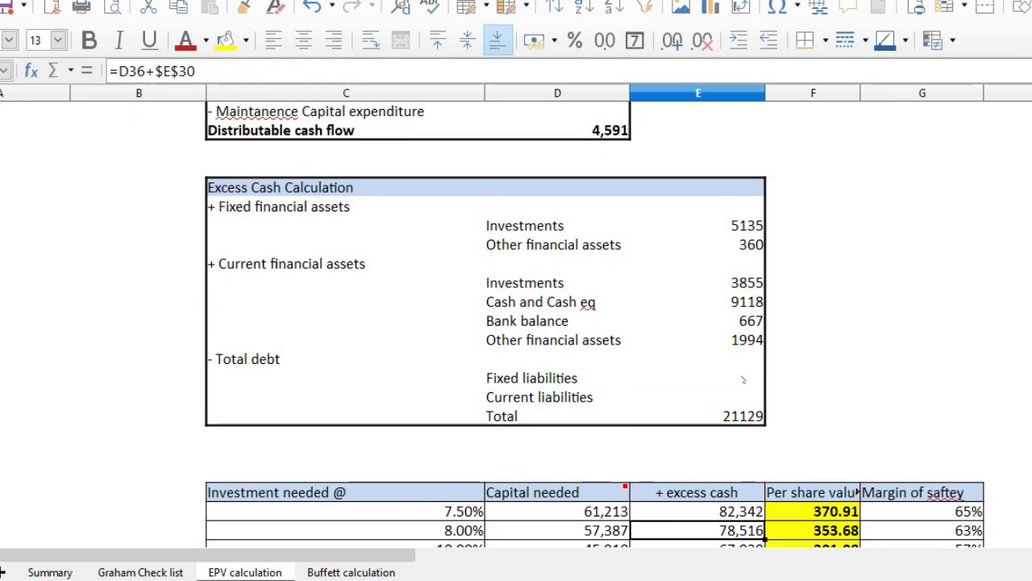
Return to the Total debt entries and undo the clearing of both Hindalco liabilities amounts.
key("Up")
key("Up")
key("Up")
key("Up")
key("Up")
key("Up")
key("Up")
key("Up")
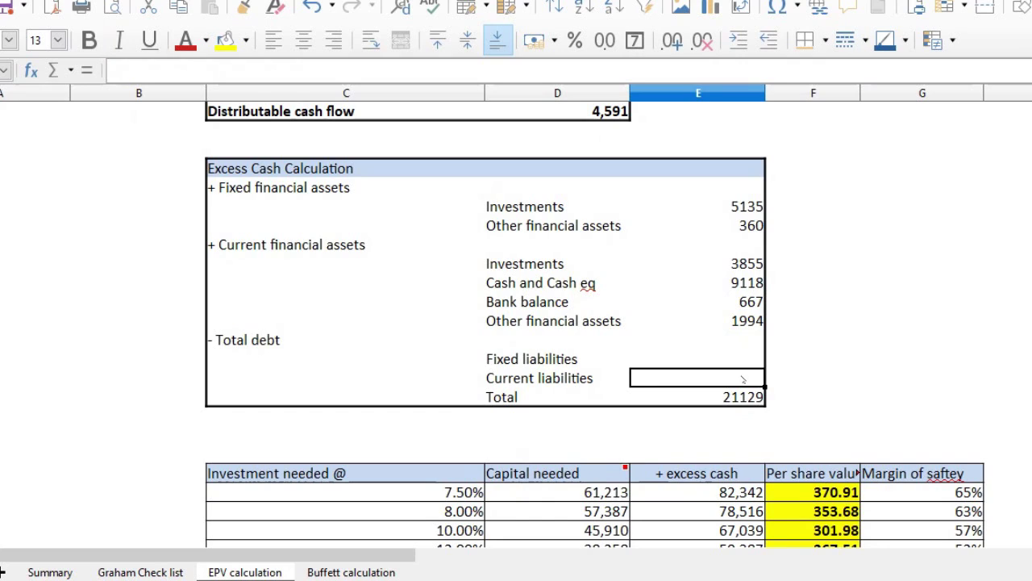
key("ctrl+z")
key("ctrl+z")
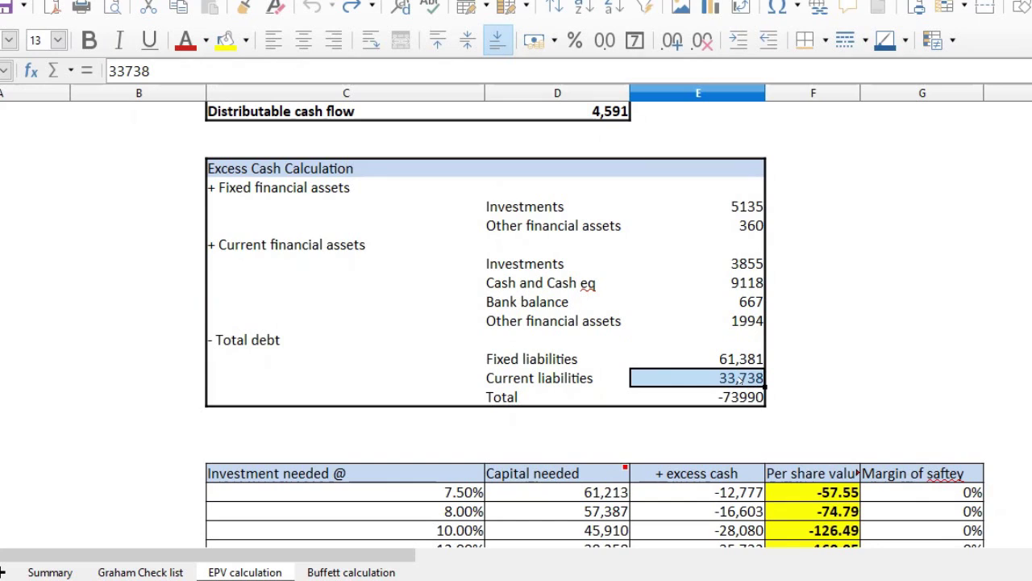
Open the Cipla workbook and review the total number of shares and current price on its Summary sheet.
left_click(541, 207)
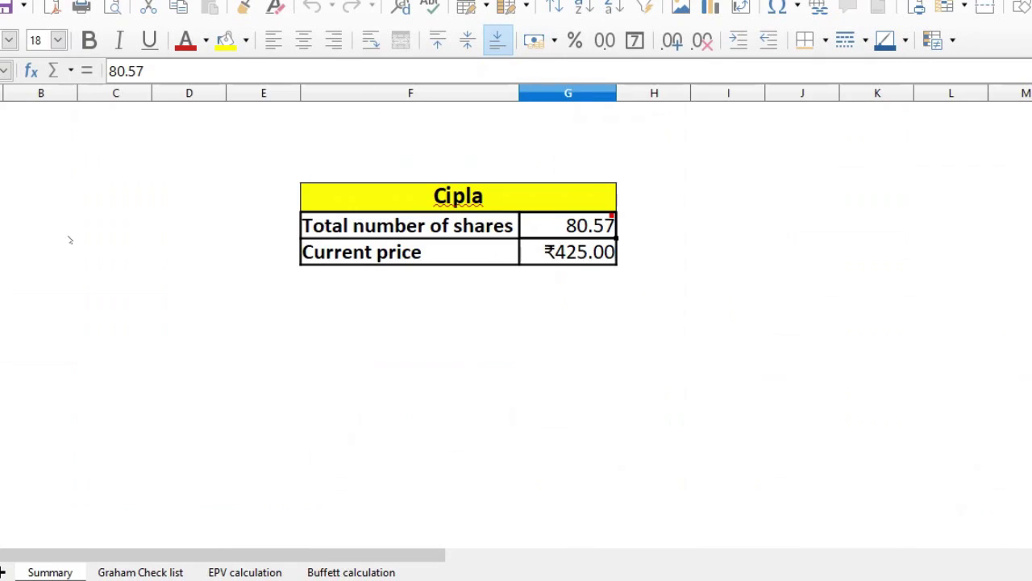
key("shift+space")
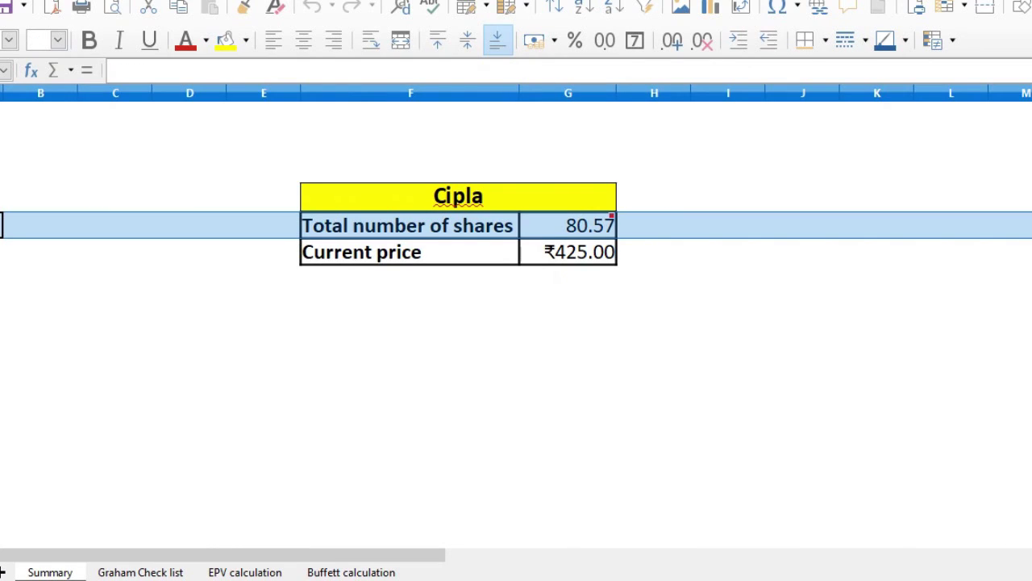
key("Down")
key("shift+space")
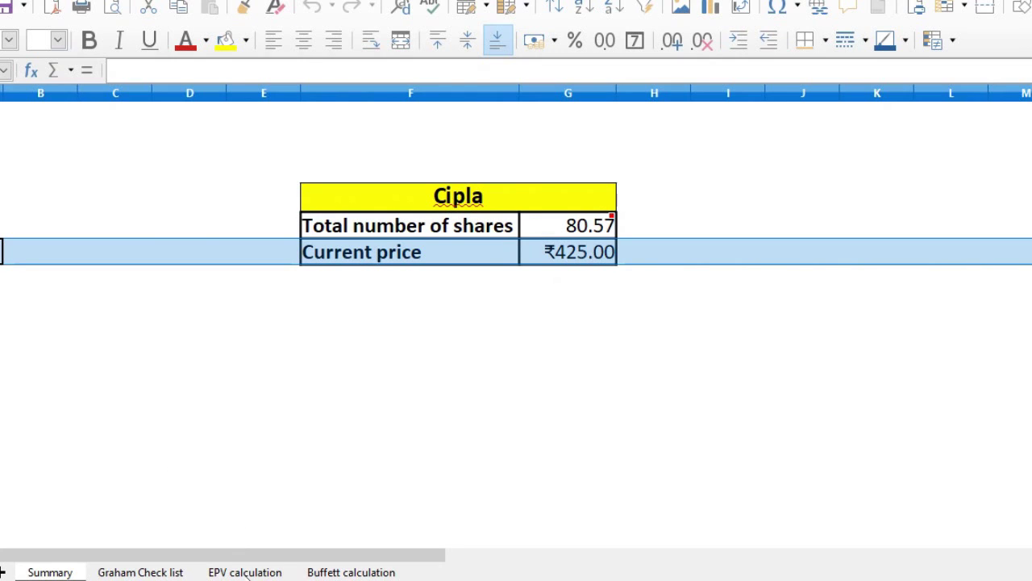
Examine Cipla's Earnings calculation on the EPV calculation sheet, from income from operations through distributable cash flow.
left_click(283, 572)
left_click(606, 225)
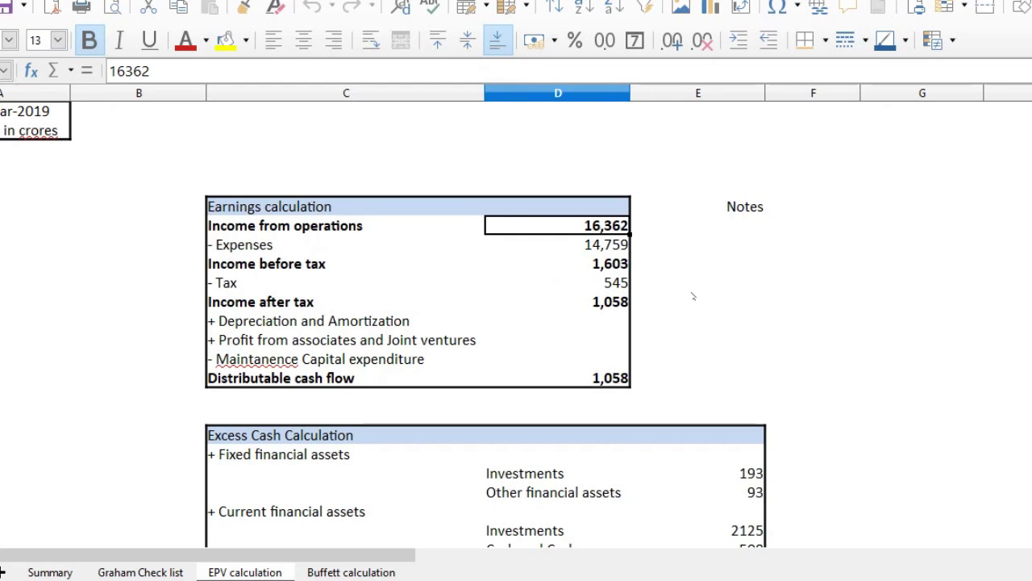
left_click(593, 247)
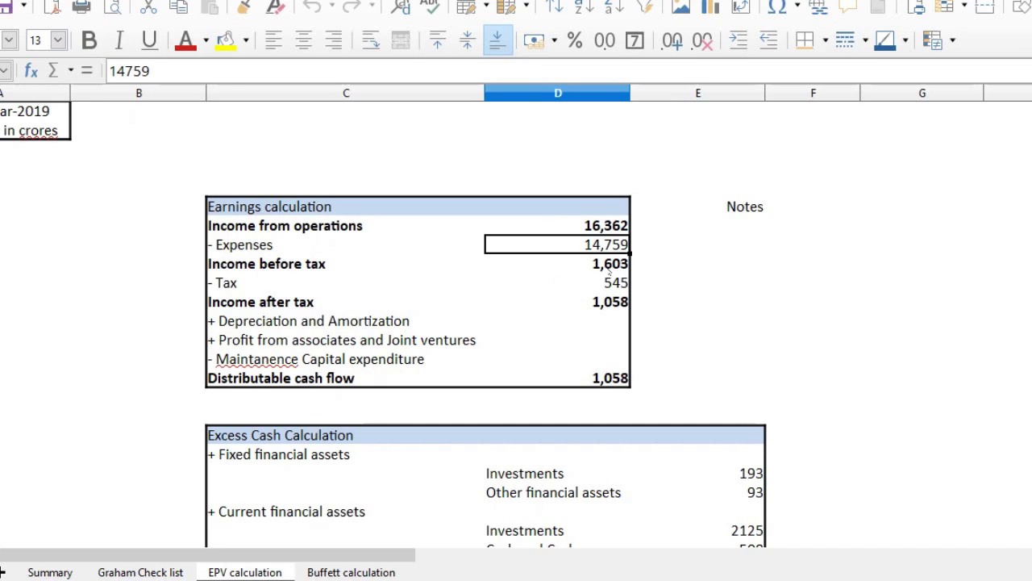
left_click(607, 266)
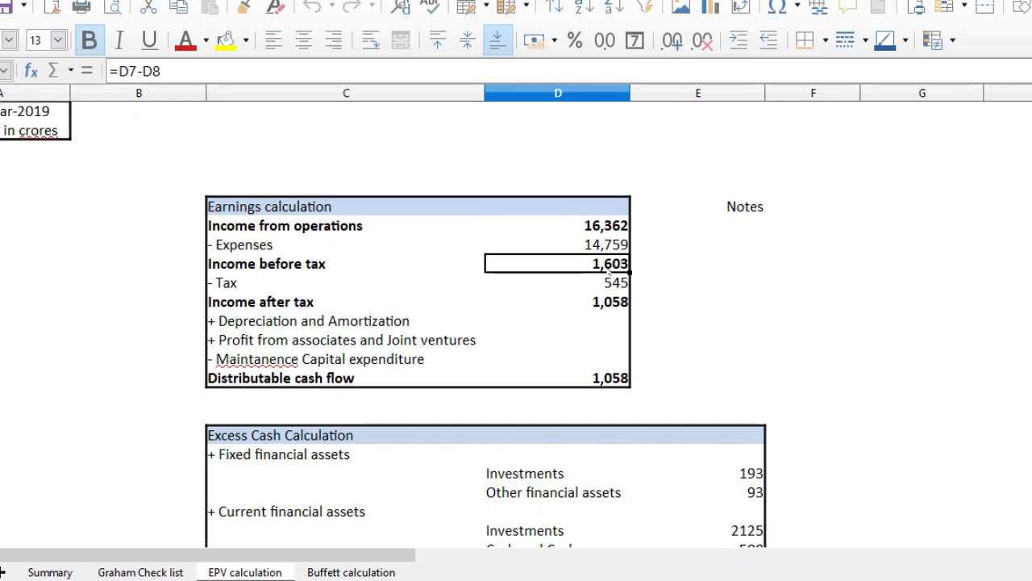
key("Down")
key("Down")
key("Down")
key("Down")
key("Down")
key("Down")
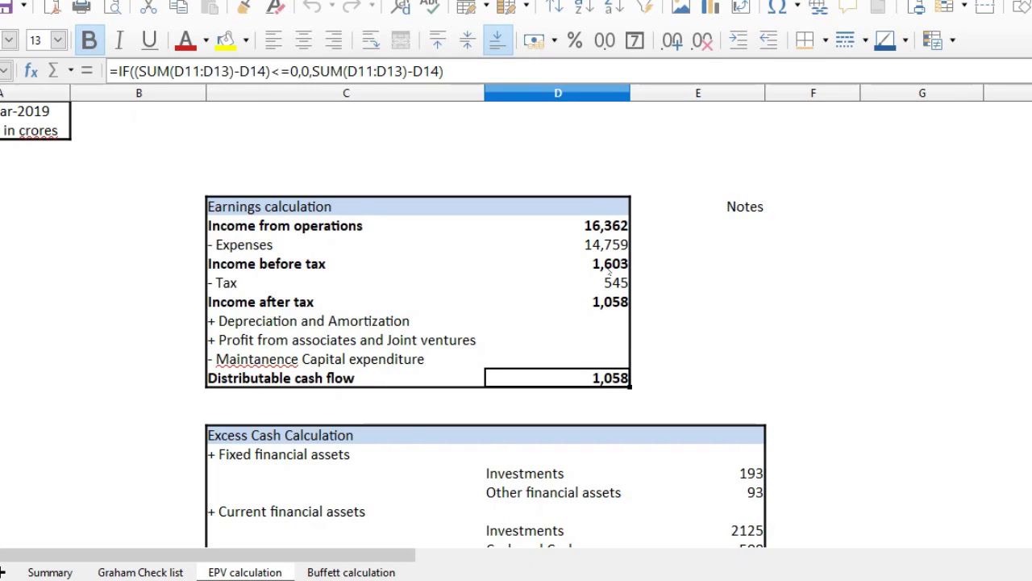
Select Cipla's fixed and current financial asset amounts in the Excess Cash Calculation to review them.
key("Down")
key("Down")
key("Down")
key("Down")
key("Down")
key("Right")
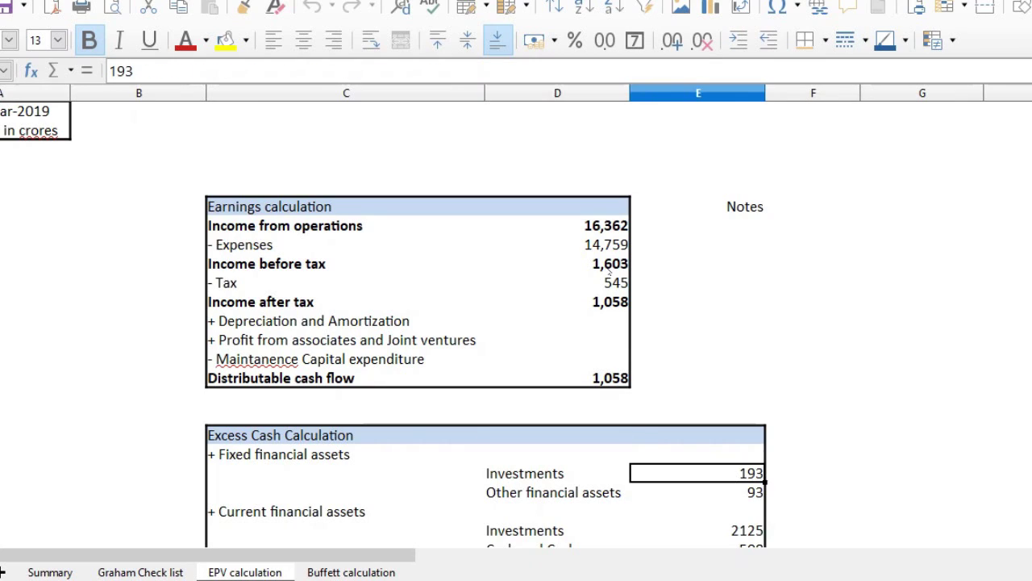
key("shift+Down")
key("shift+Down")
key("shift+Down")
key("shift+Down")
key("shift+Down")
key("shift+Down")
key("shift+Down")
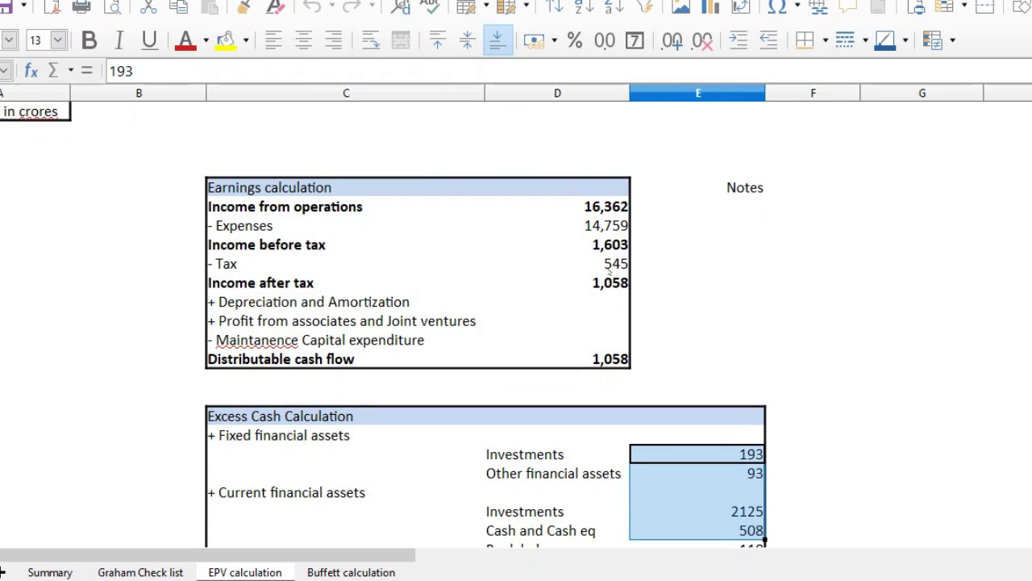
key("shift+Up")
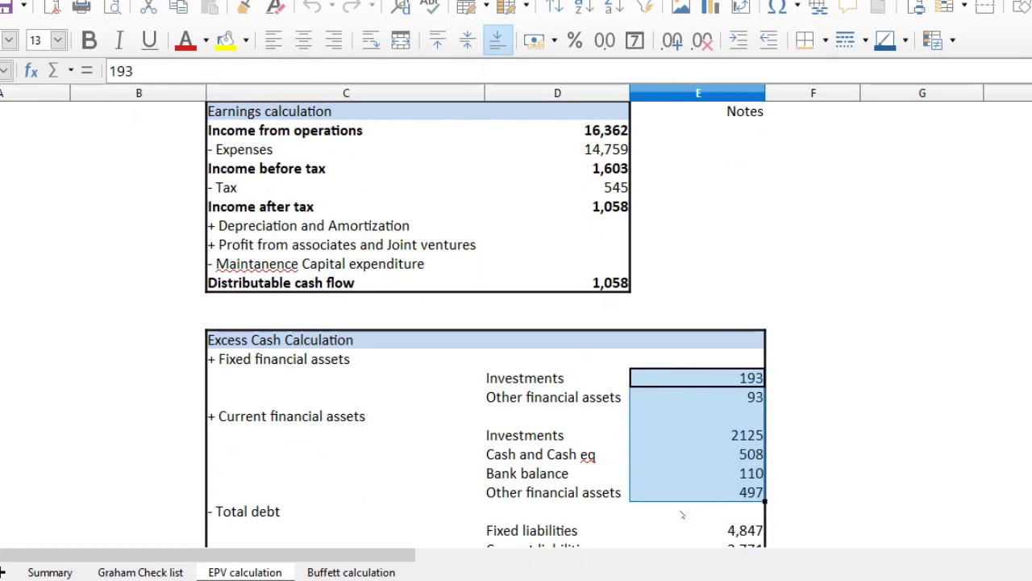
Compare Cipla's fixed and current liabilities with its financial assets in the Excess Cash Calculation.
left_click(711, 528)
key("Down")
scroll(711, 528, "down", 1)
key("shift+Up")
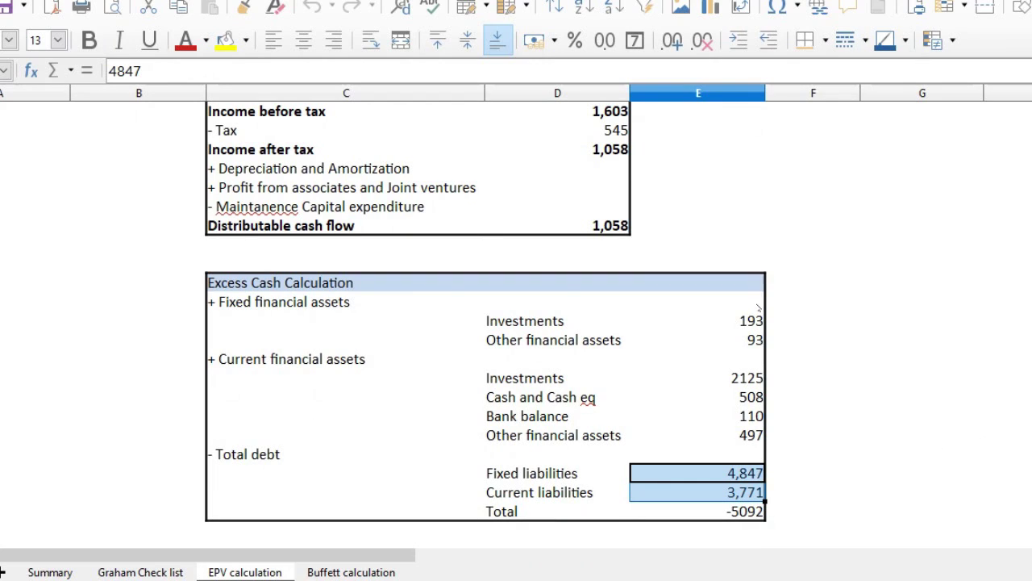
left_click_drag(756, 317, 742, 435)
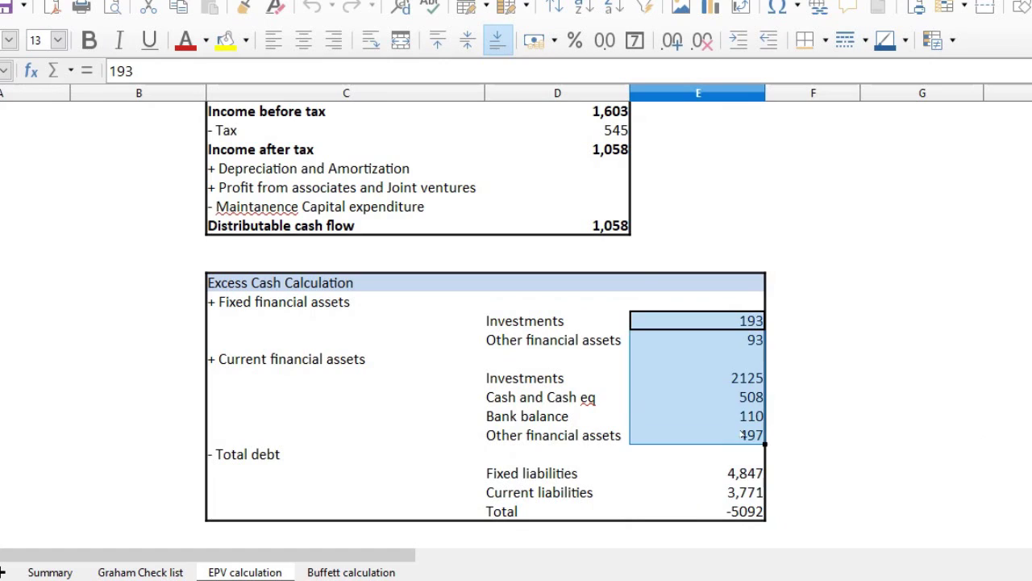
left_click(730, 479)
key("Down")
key("Down")
key("Down")
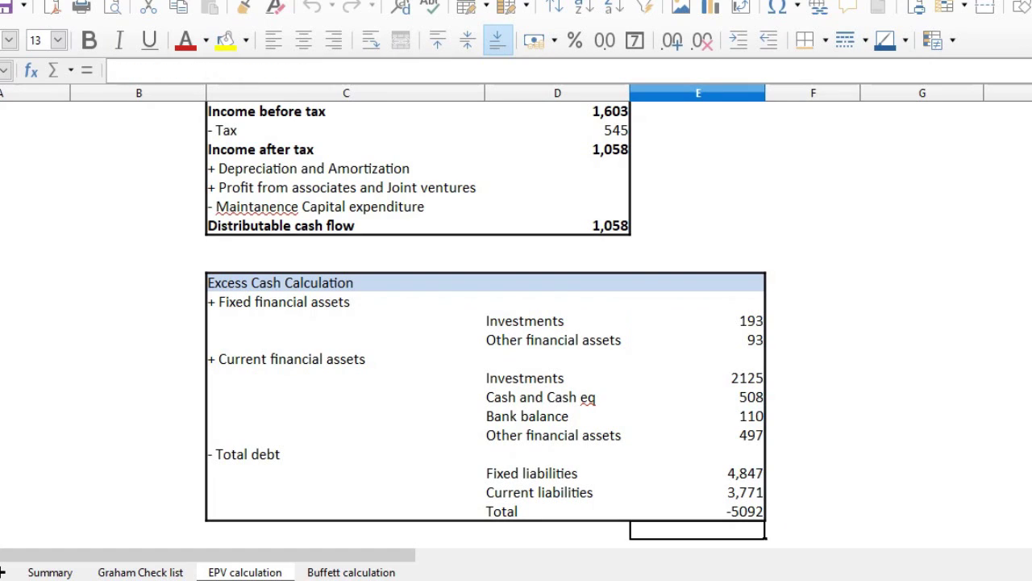
key("Up")
key("Up")
Check Cipla's excess cash and per share value in the 7.50% row of the investment table.
key("Down")
key("Down")
key("Down")
key("Down")
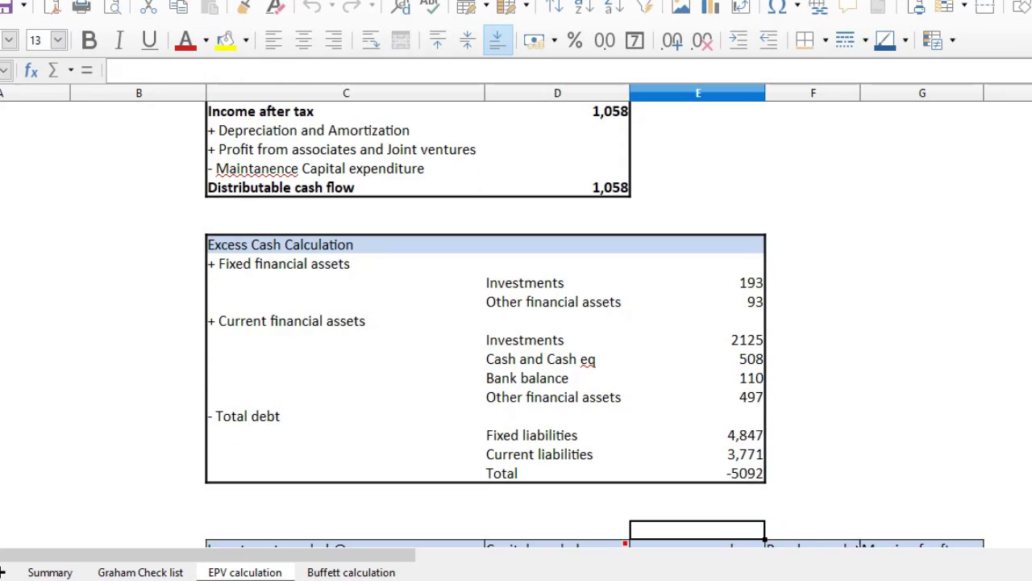
key("Down")
key("Down")
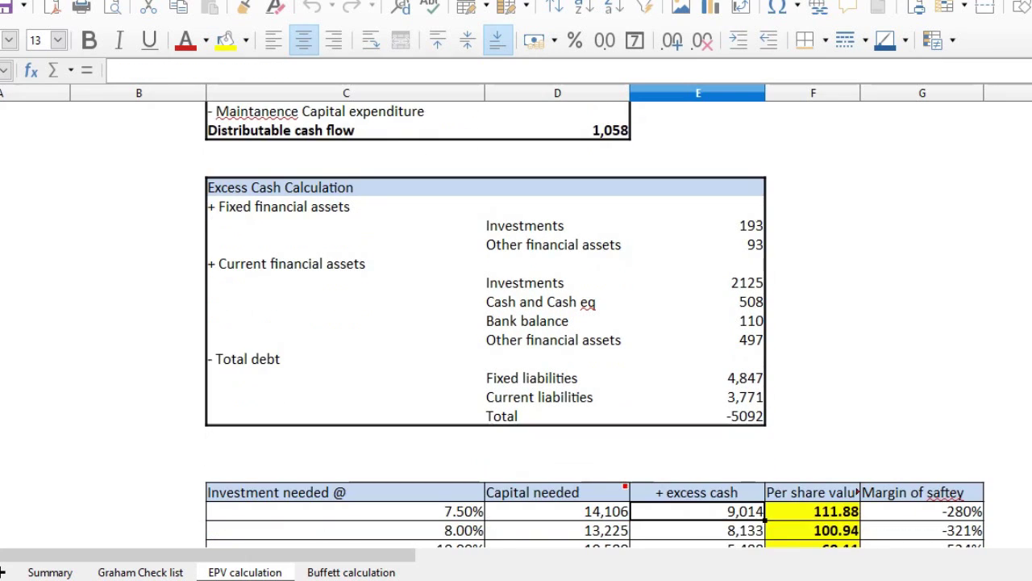
key("Right")
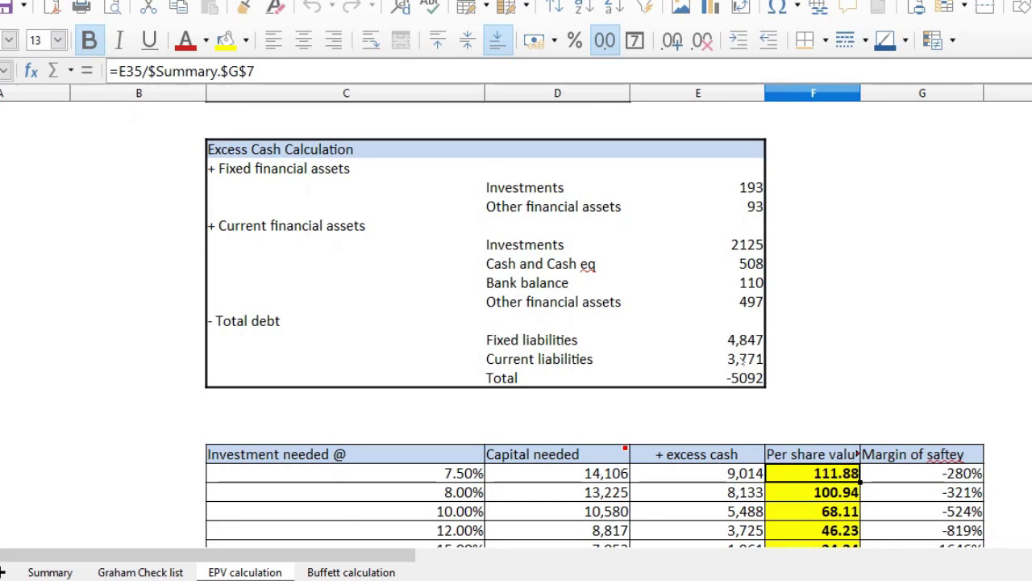
Clear Cipla's fixed and current liabilities amounts in the Excess Cash Calculation to test the valuation without debt.
left_click(744, 342)
left_click_drag(744, 348, 743, 377)
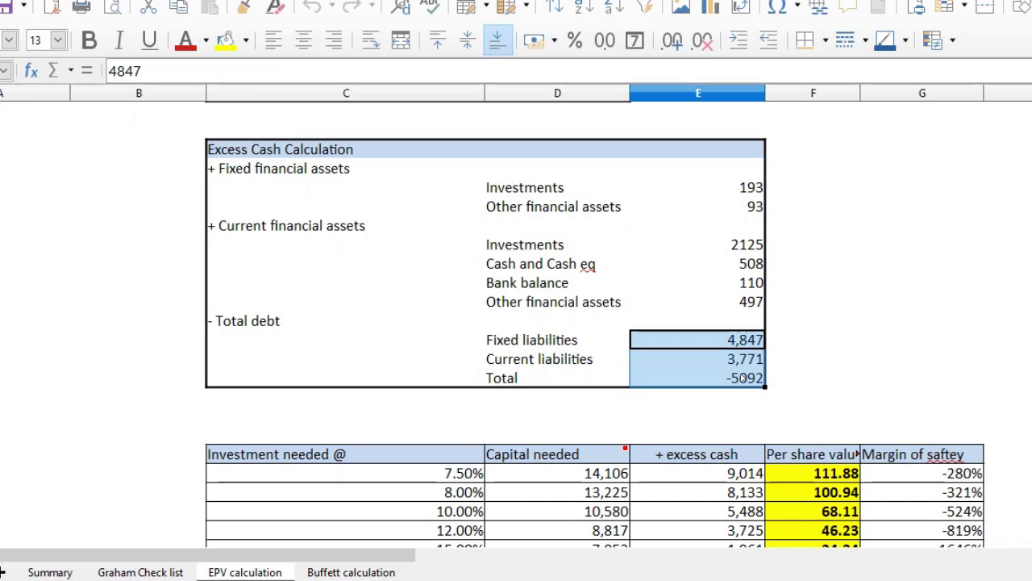
key("shift+Up")
key("BackSpace")
key("Escape")
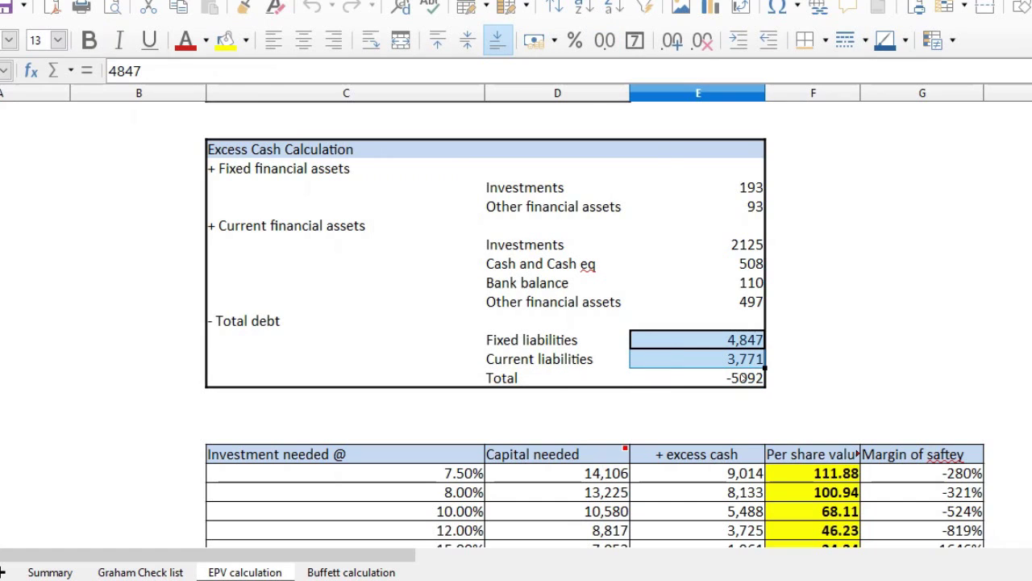
key("Delete")
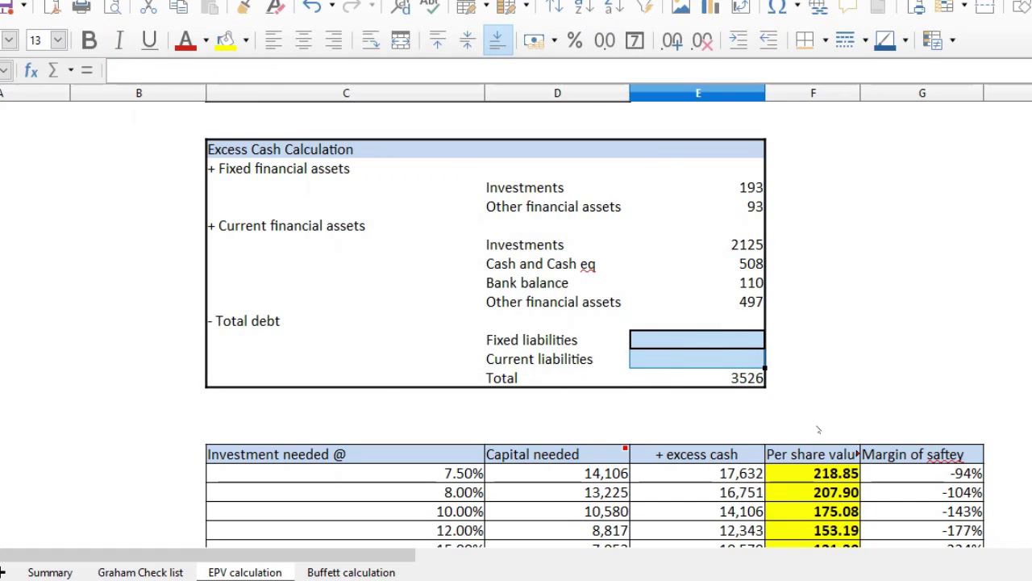
Compare Cipla's debt-free per share value at 7.50% with the current price on the Summary sheet, and undo the clearing of the liabilities.
left_click(817, 472)
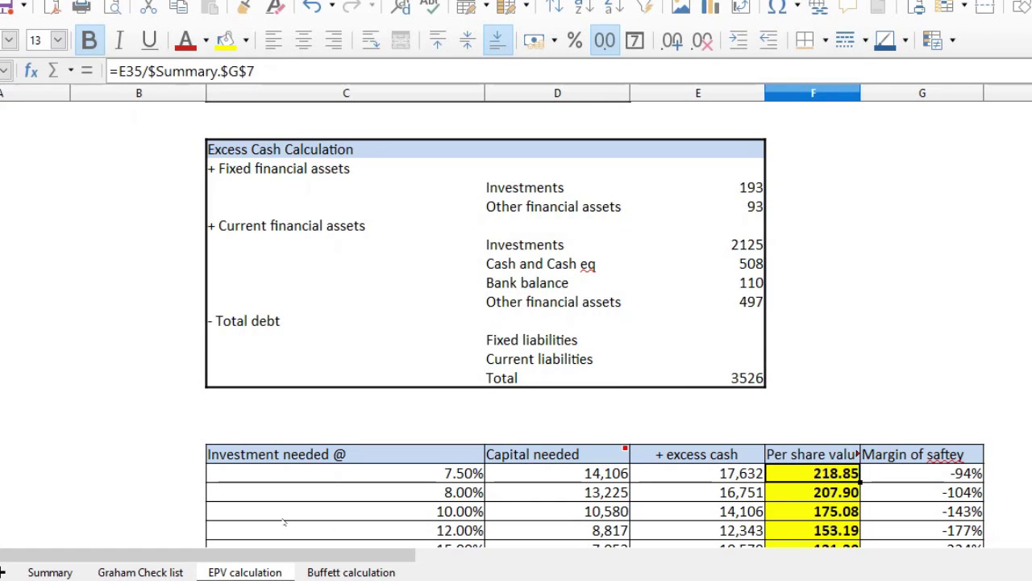
left_click(45, 571)
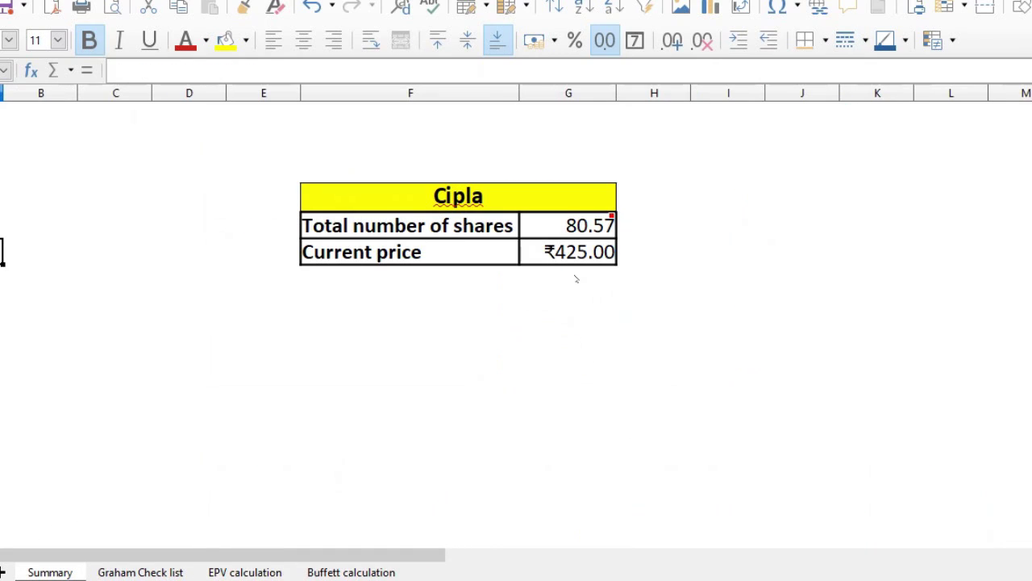
left_click(576, 252)
left_click(245, 572)
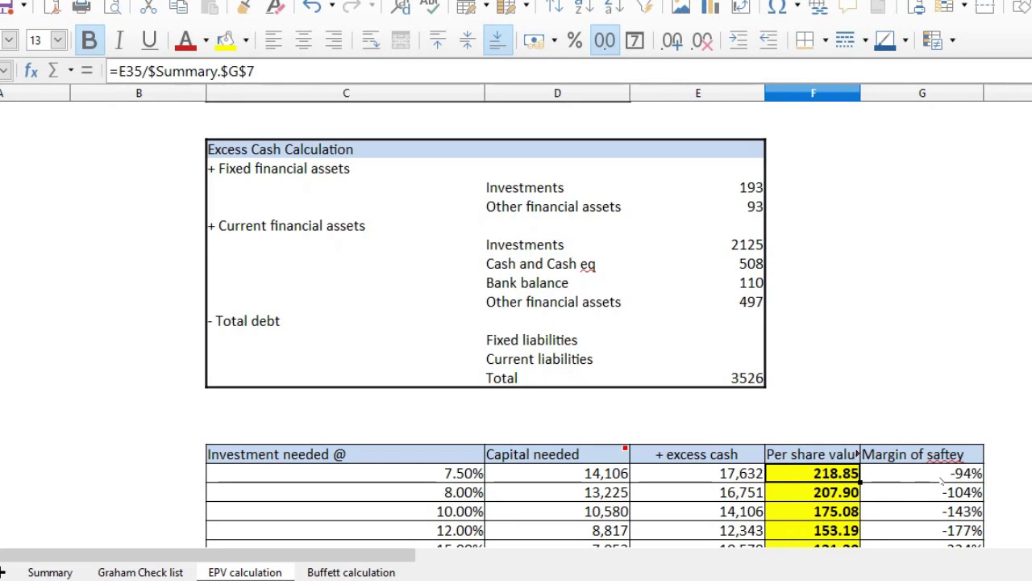
key("ctrl+z")
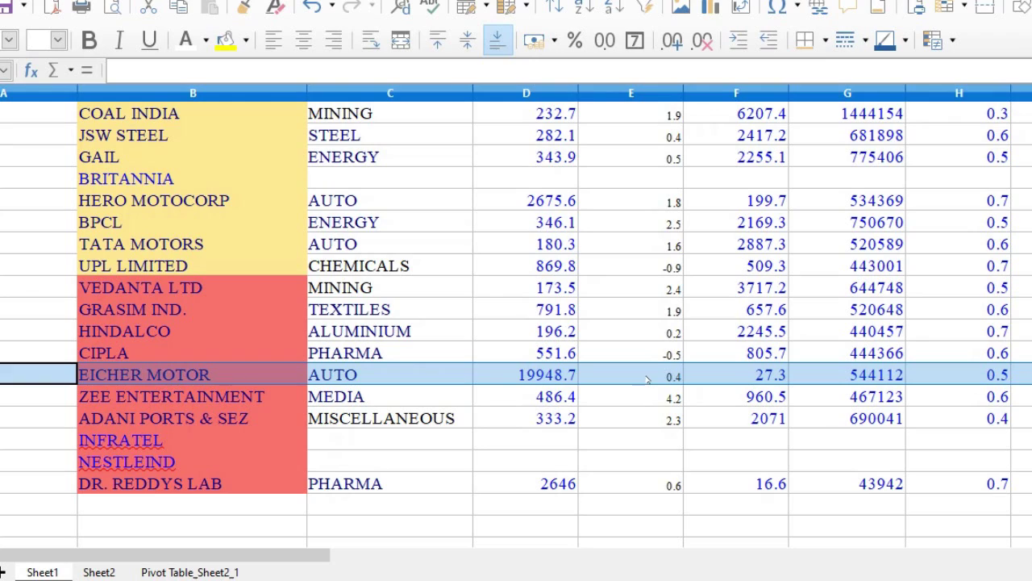
Go from the Eicher Motor row in the company list to its workbook and review total number of shares and current price.
left_click(648, 380)
key("Left")
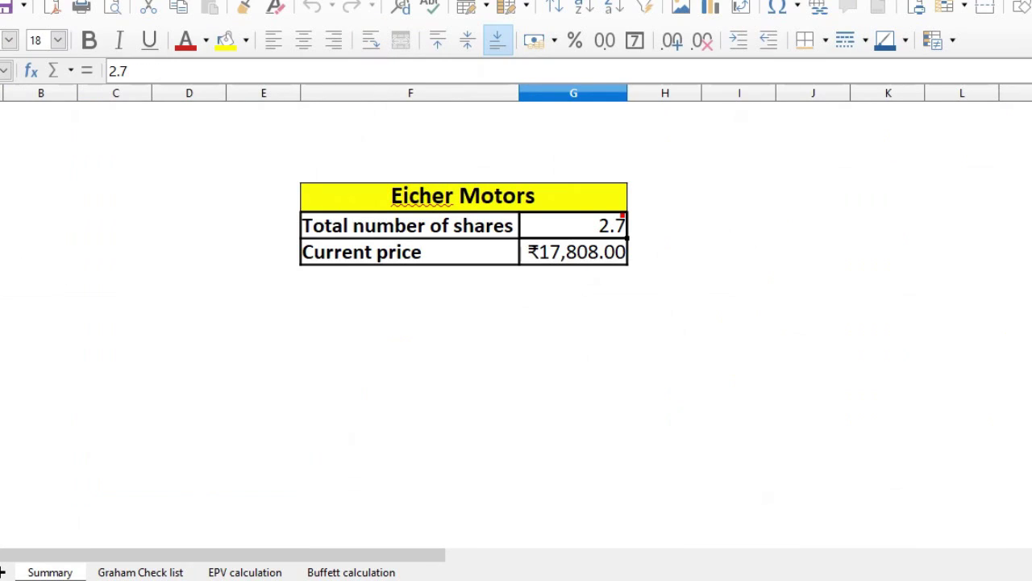
left_click(2, 225)
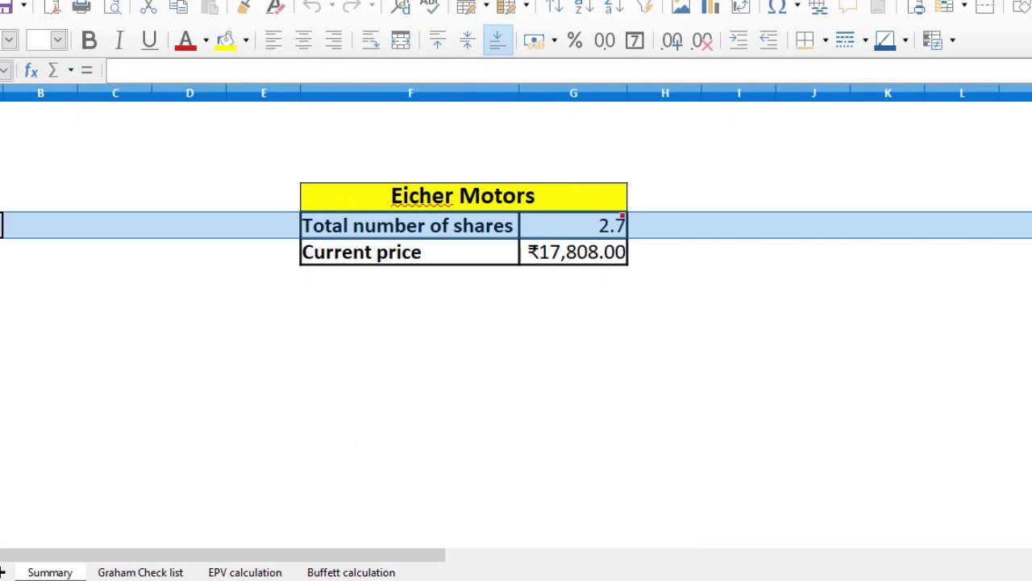
left_click(1, 251)
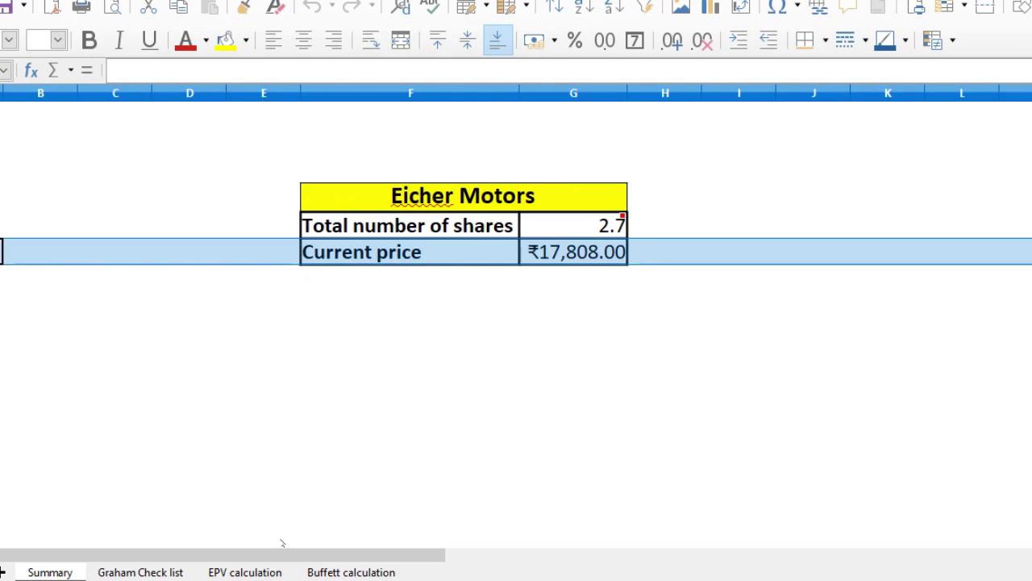
Examine Eicher Motors' Earnings calculation on the EPV calculation sheet, from income from operations down to distributable cash flow.
left_click(250, 571)
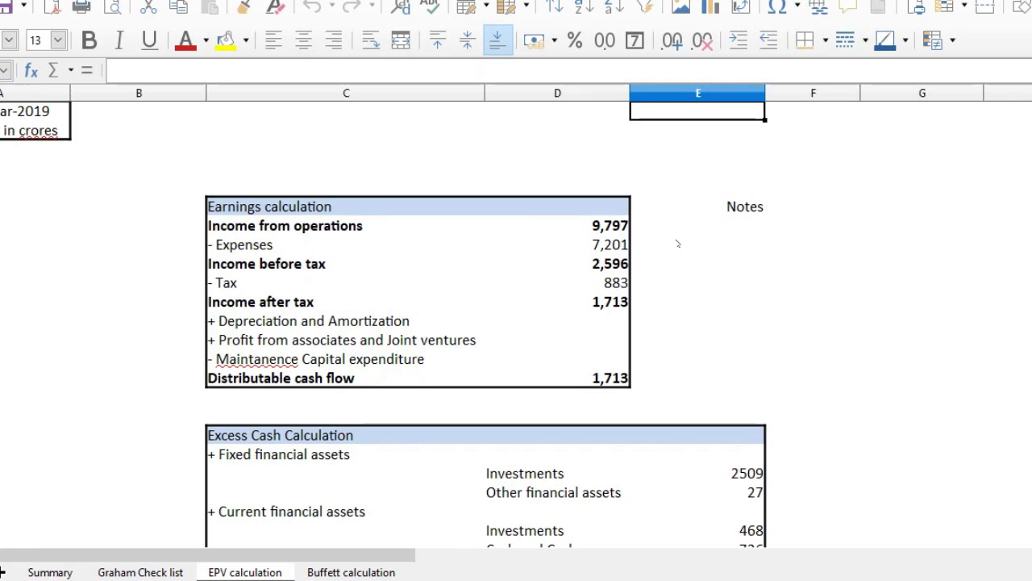
left_click(621, 227)
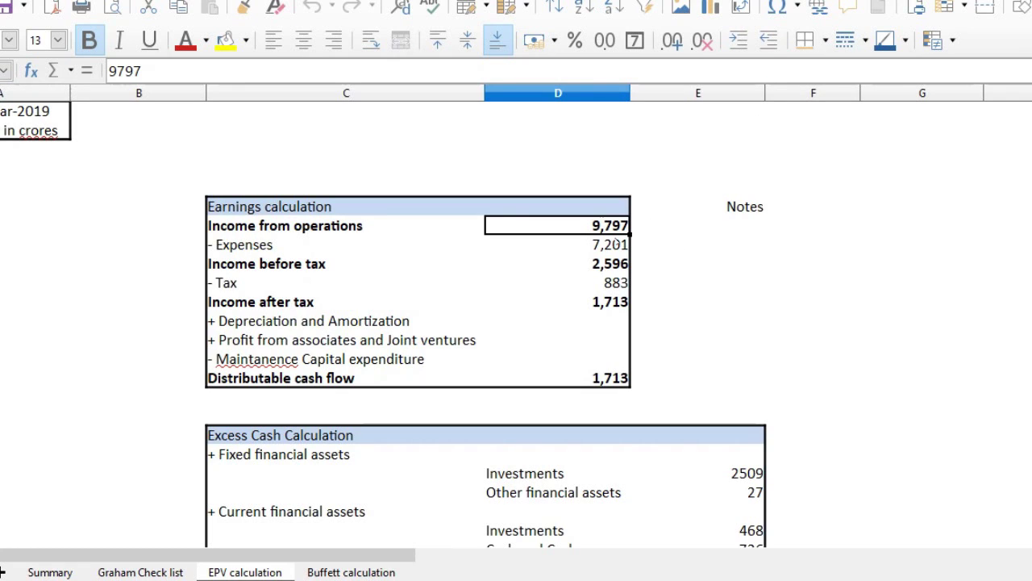
left_click(616, 244)
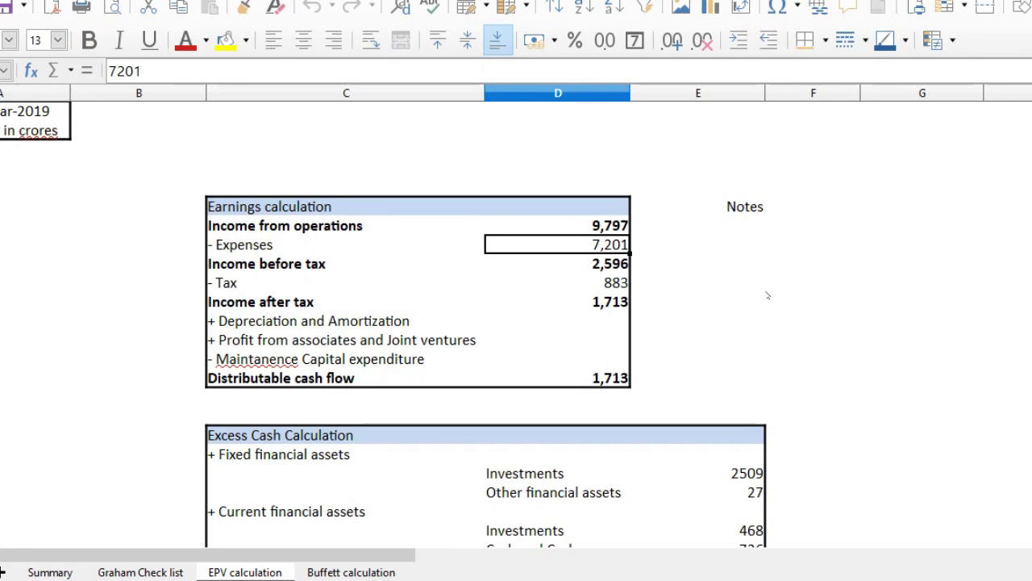
key("Down")
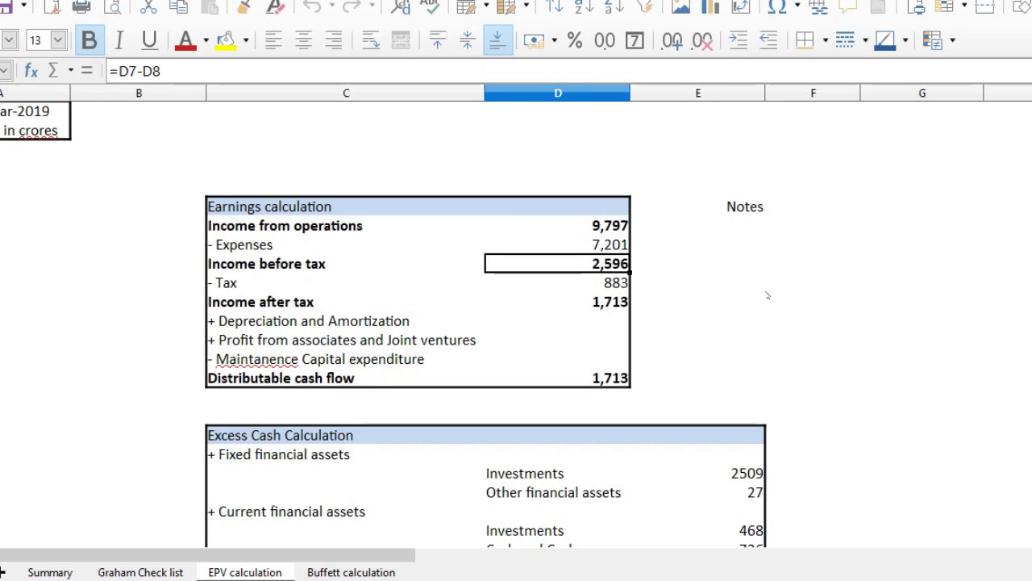
key("Down")
key("Down")
key("Down")
key("Down")
key("Down")
key("Down")
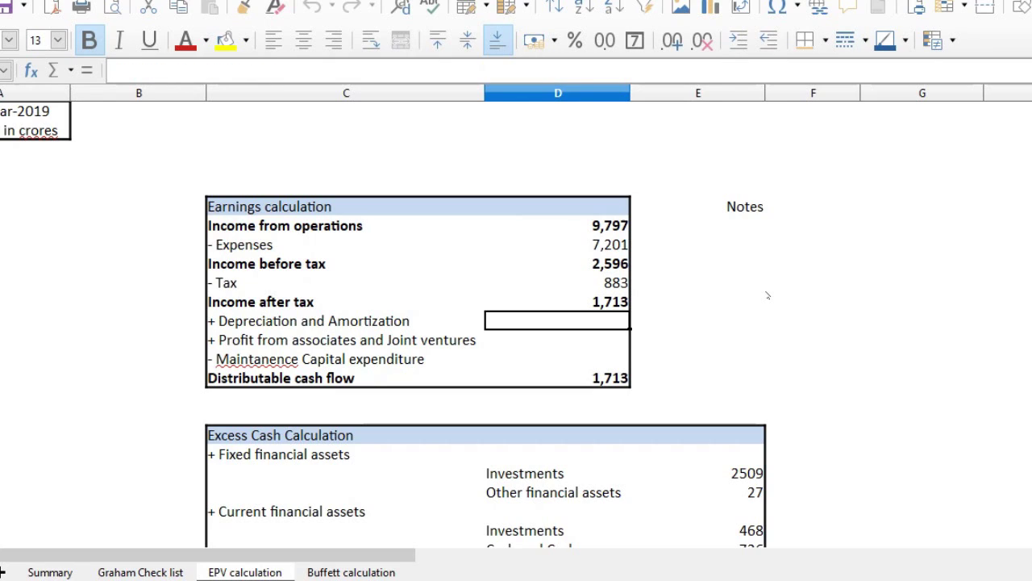
key("Down")
key("Down")
key("Down")
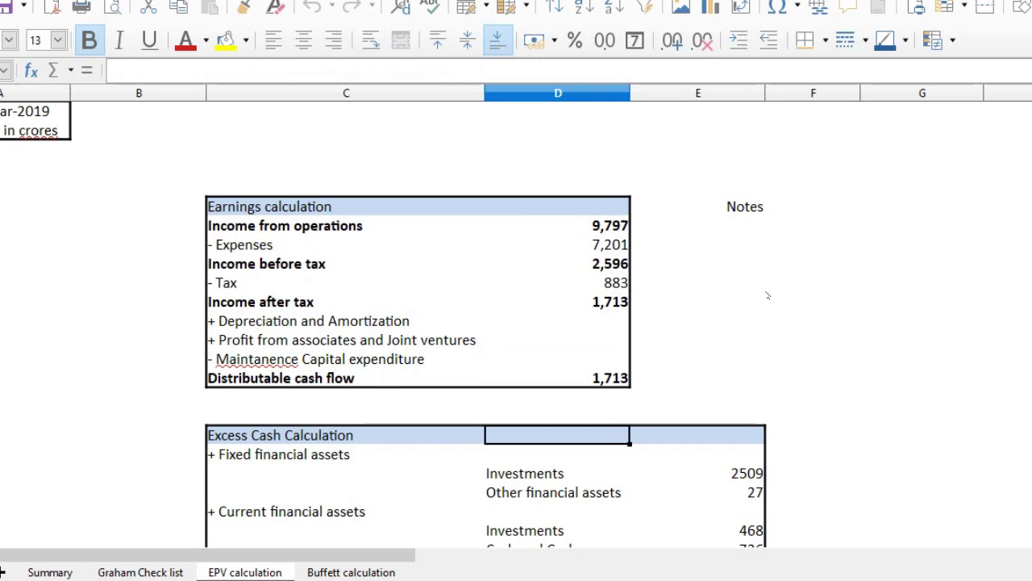
Select Eicher Motors' fixed and current financial asset amounts in the Excess Cash Calculation to review them.
key("Down")
key("Down")
key("Right")
key("shift+Down")
key("shift+Down")
key("shift+Down")
key("shift+Down")
key("shift+Down")
key("shift+Down")
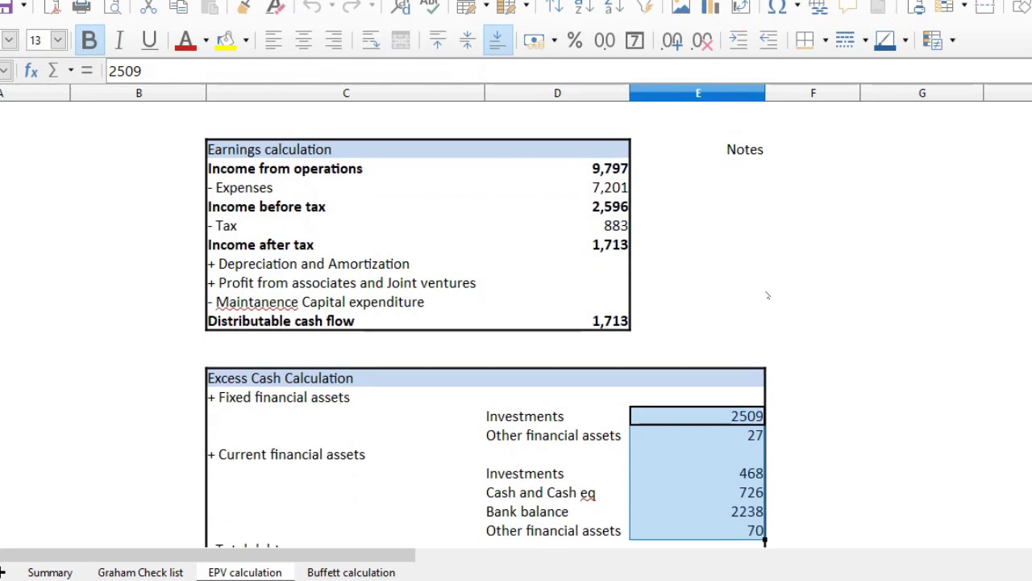
key("shift+Down")
key("shift+Up")
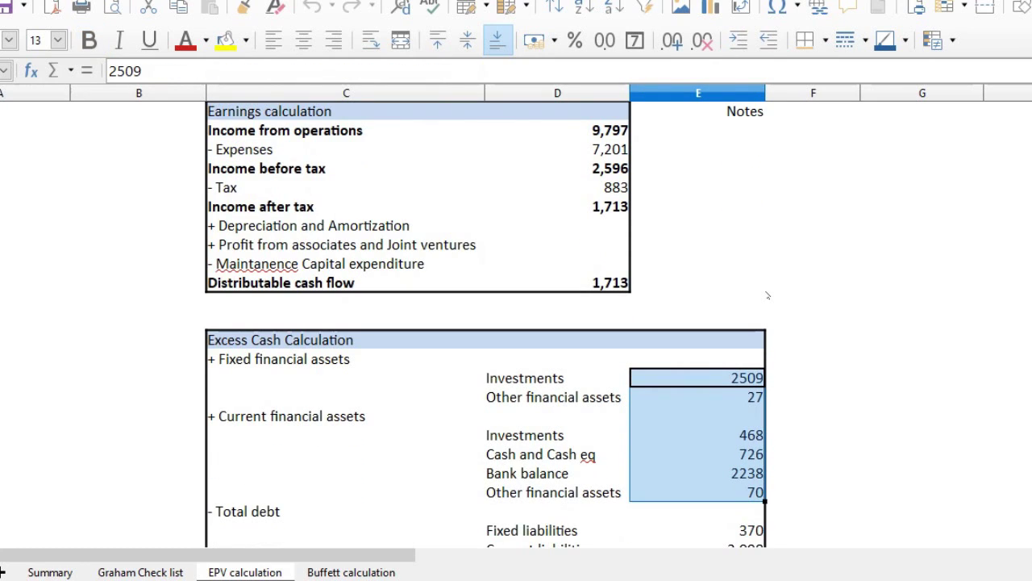
Review Eicher Motors' fixed and current liabilities and the total of the Excess Cash Calculation.
left_click(716, 524)
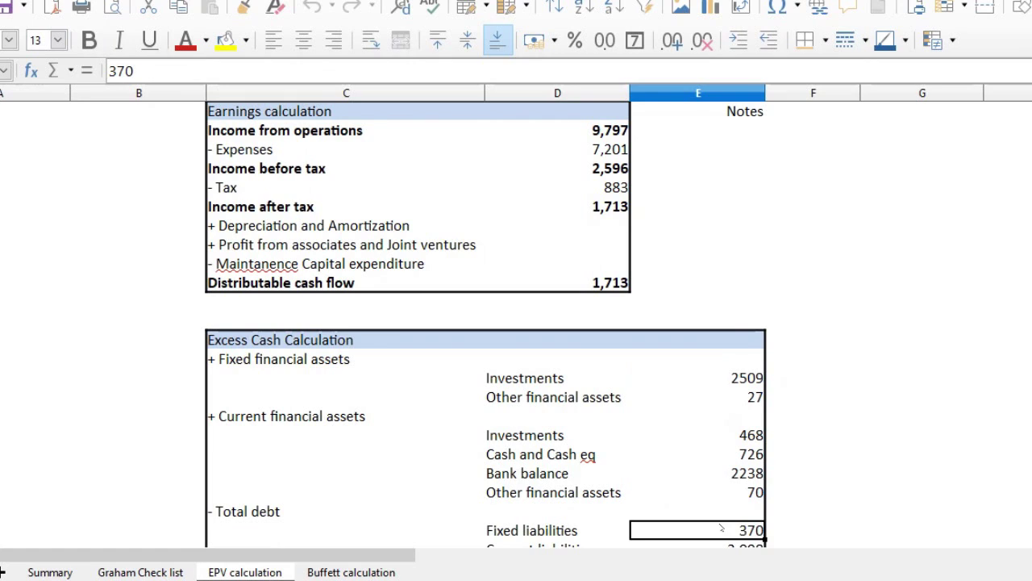
key("shift+Down")
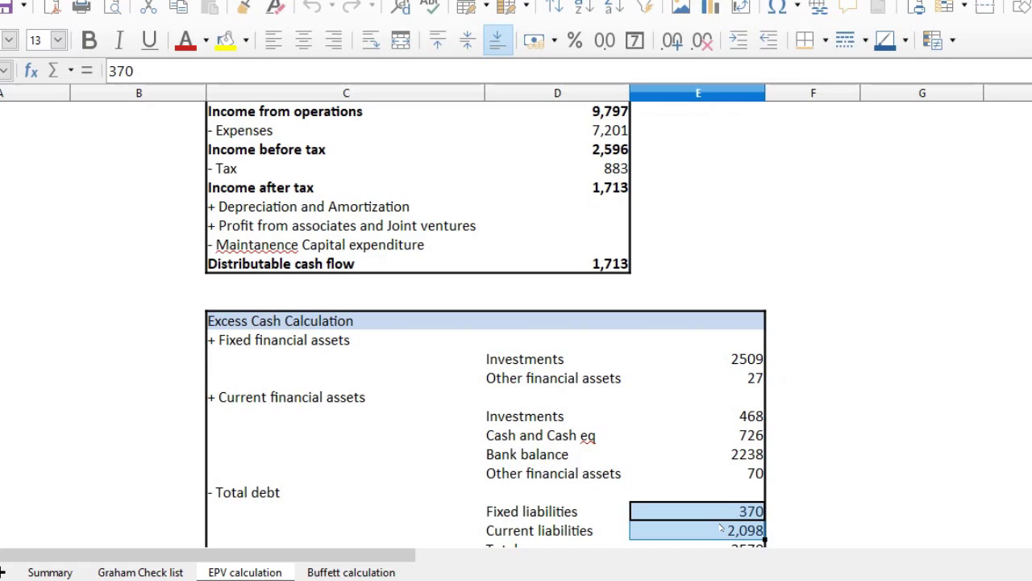
left_click(720, 528)
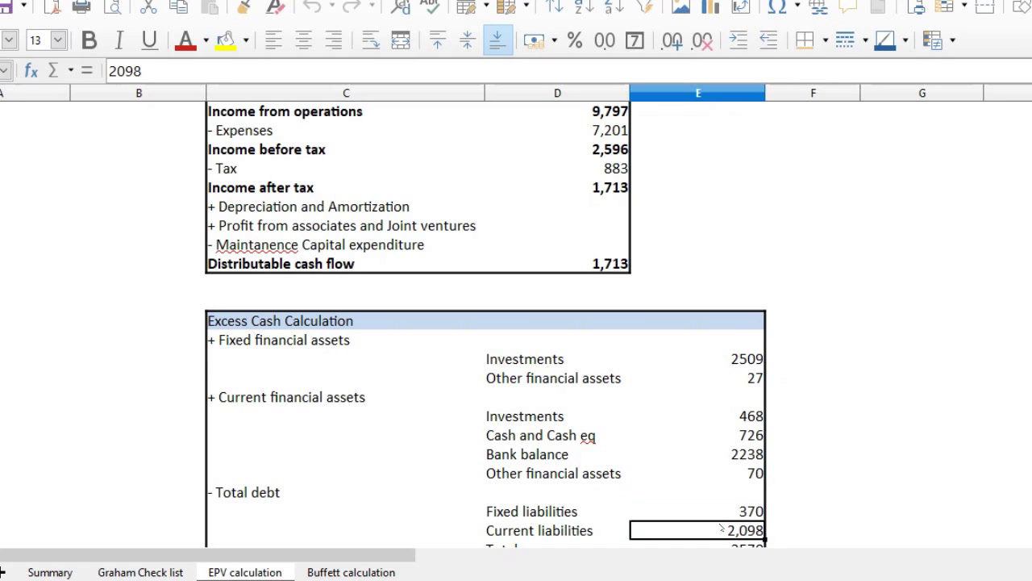
key("Down")
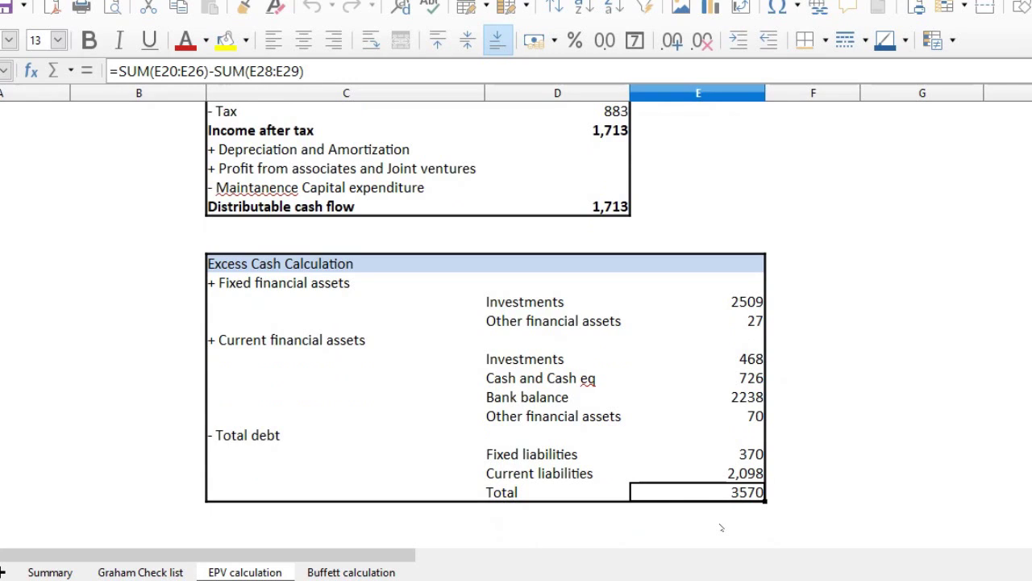
Check Eicher Motors' excess cash and per share values in the investment table, starting with the 7.50% row.
key("Down")
key("Down")
key("Down")
key("Down")
key("Down")
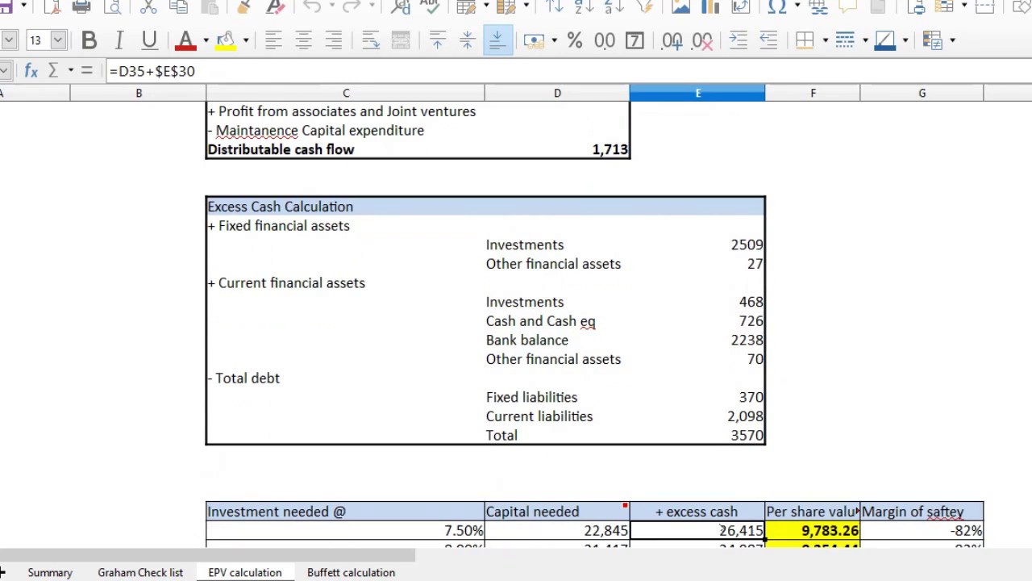
key("Up")
key("Right")
key("Down")
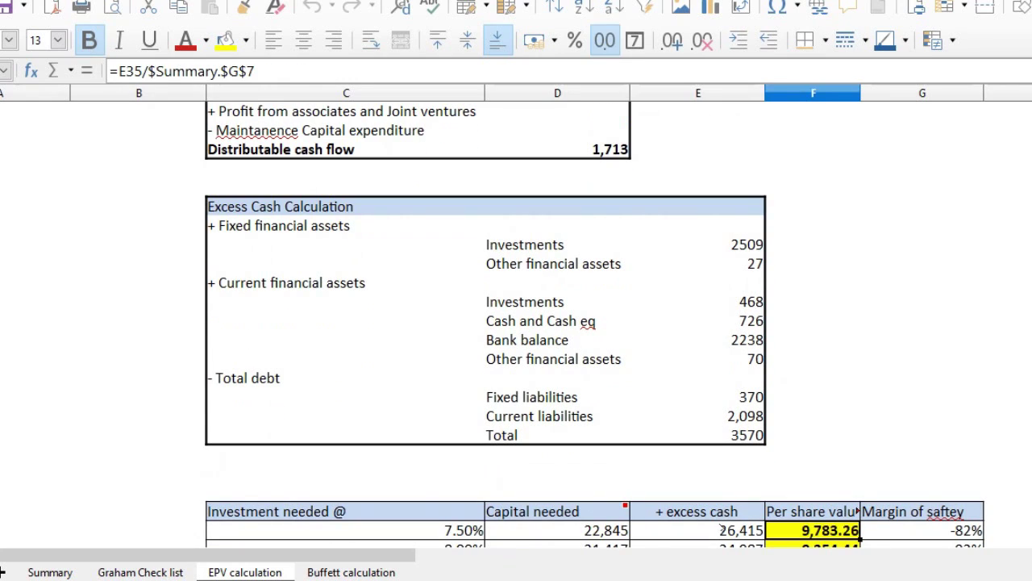
key("Down")
key("Down")
key("Down")
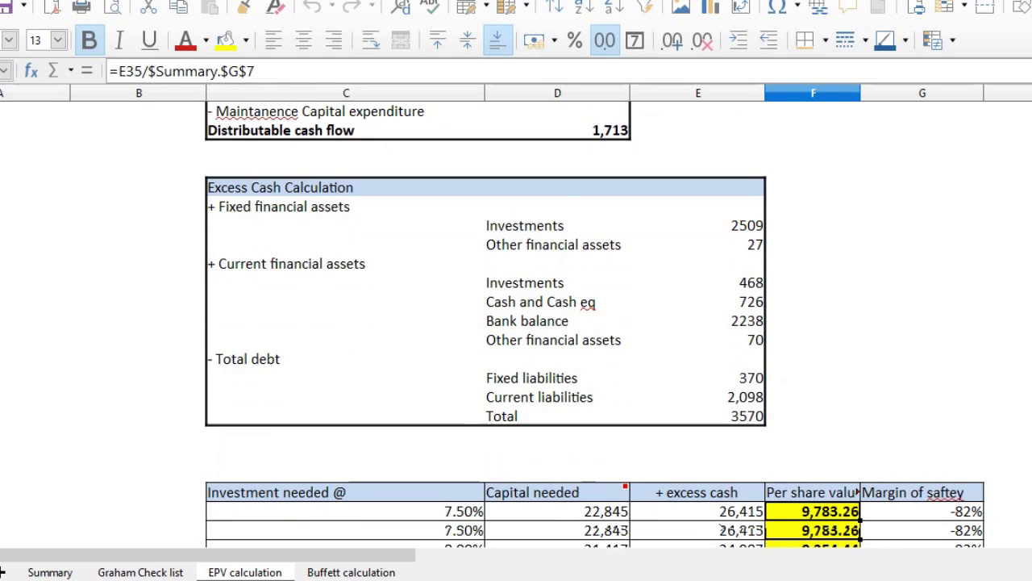
key("Up")
key("Up")
key("Up")
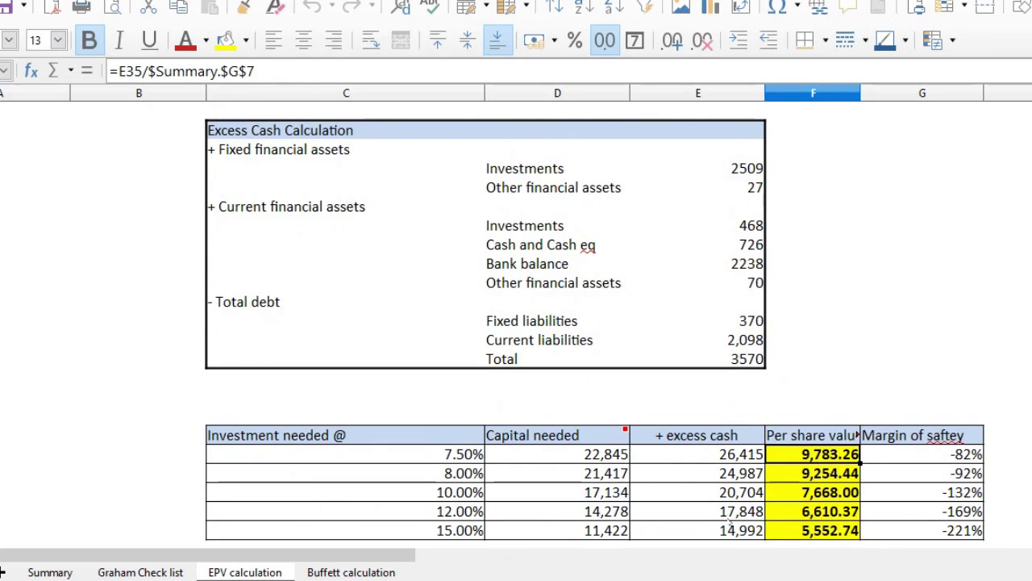
Clear Eicher Motors' fixed and current liabilities amounts in the Excess Cash Calculation to test the valuation without debt.
left_click(724, 308)
left_click(708, 323)
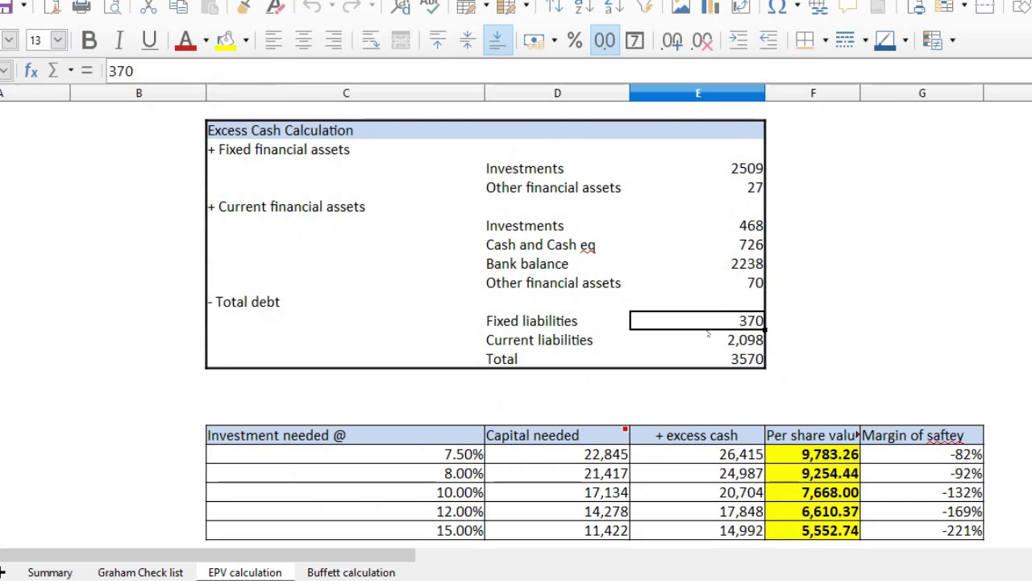
left_click_drag(673, 323, 673, 340)
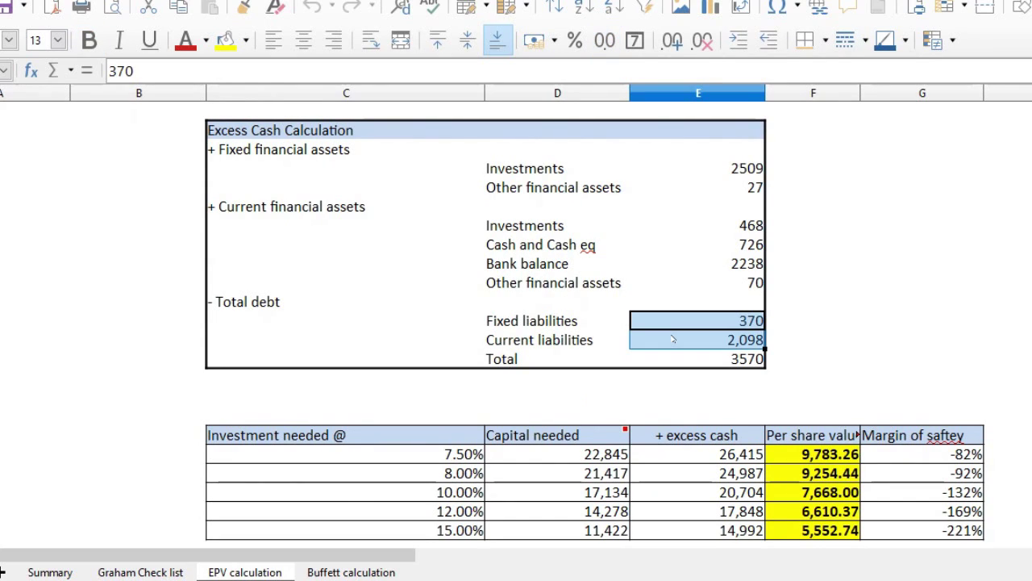
key("Delete")
Compare Eicher Motors' debt-free per share value at 7.50% with the Summary sheet's current price, and undo the clearing of the liabilities.
left_click(814, 455)
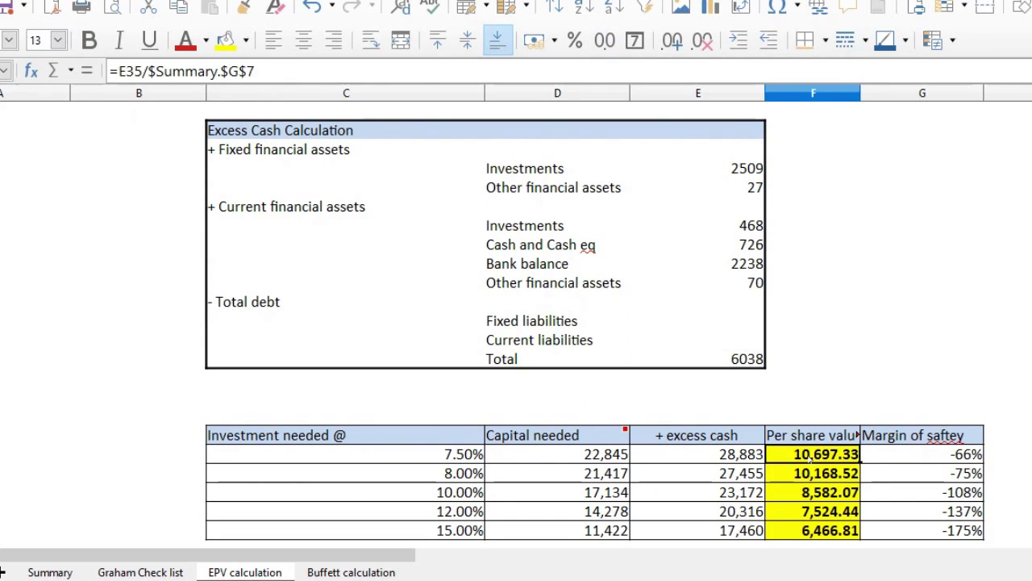
left_click(52, 571)
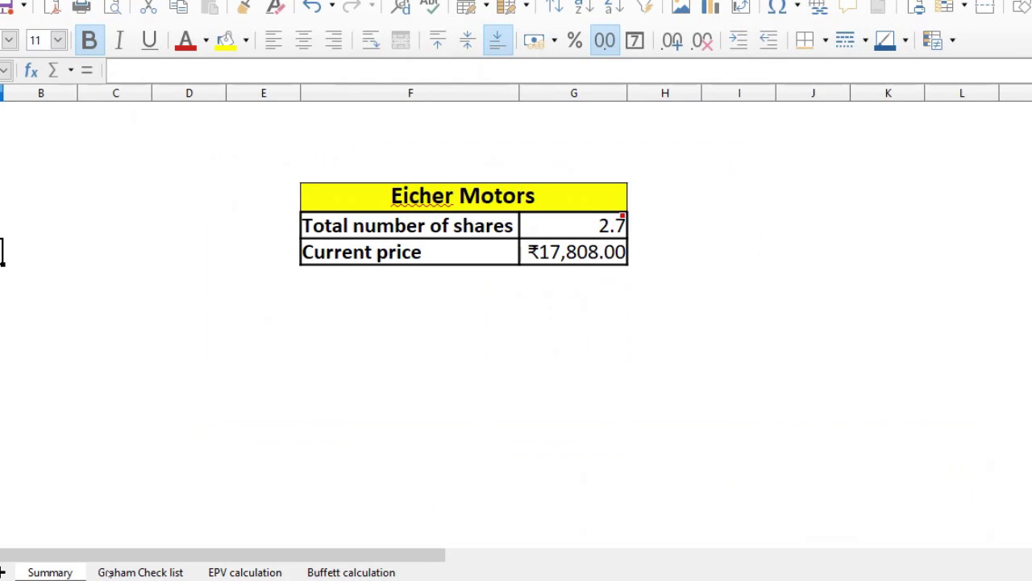
left_click(230, 571)
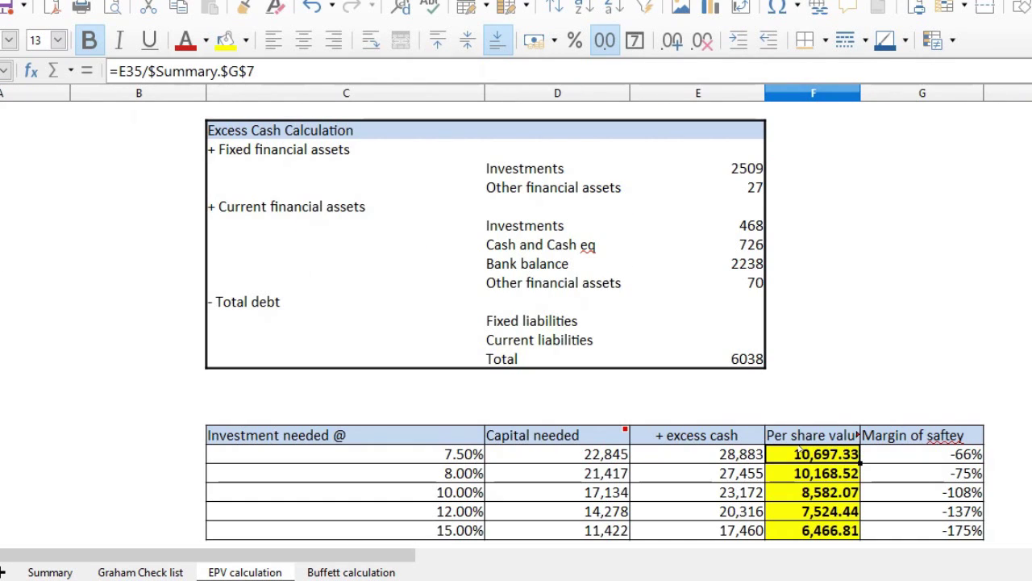
key("ctrl+z")
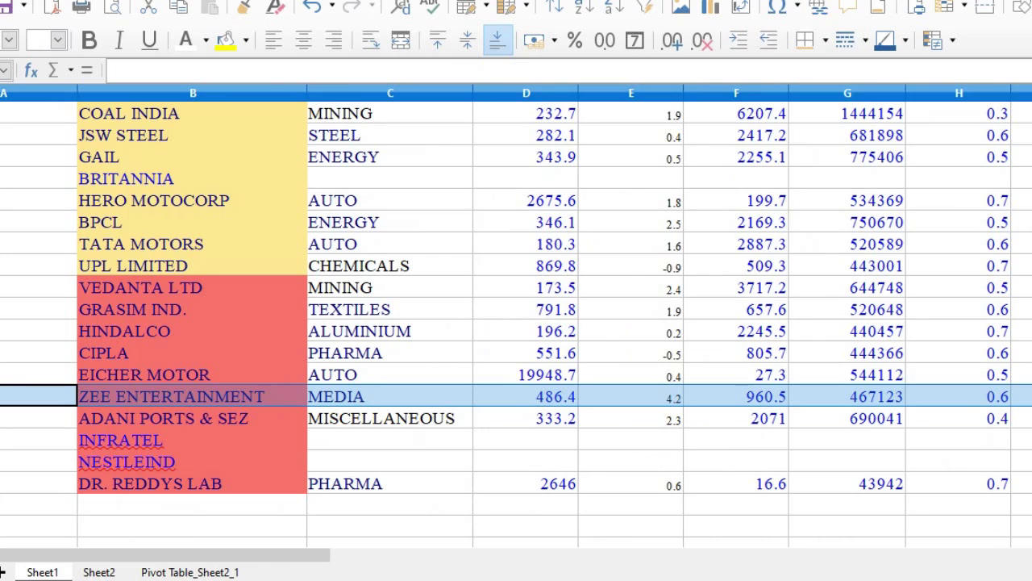
Go from the Adani Ports row in the company list to its workbook and review current price and total number of shares.
left_click(38, 418)
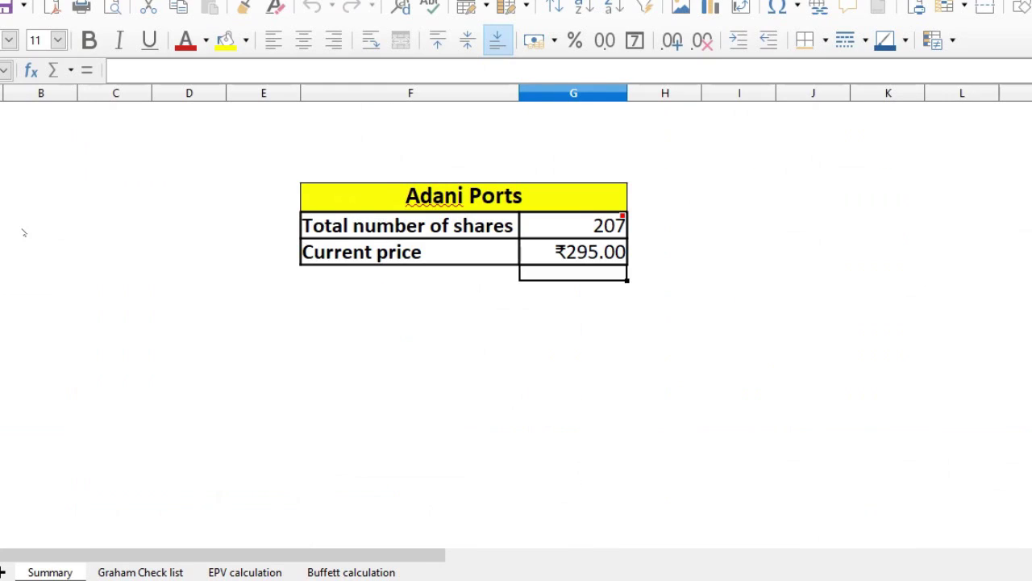
left_click(1, 251)
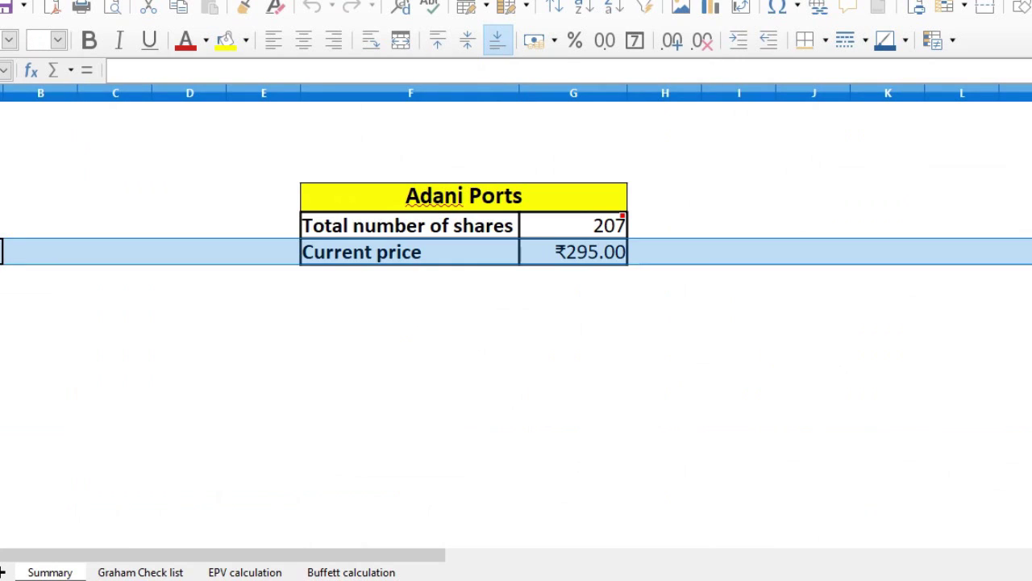
left_click(2, 225)
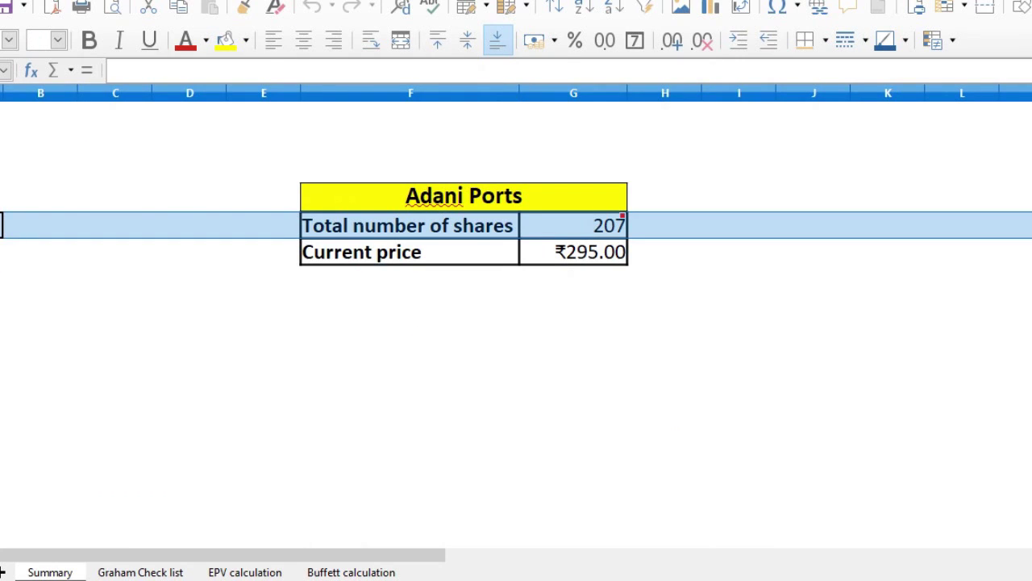
Check Adani Ports' current price, then review income from operations, expenses, income before tax and tax on its EPV calculation sheet.
left_click(1, 252)
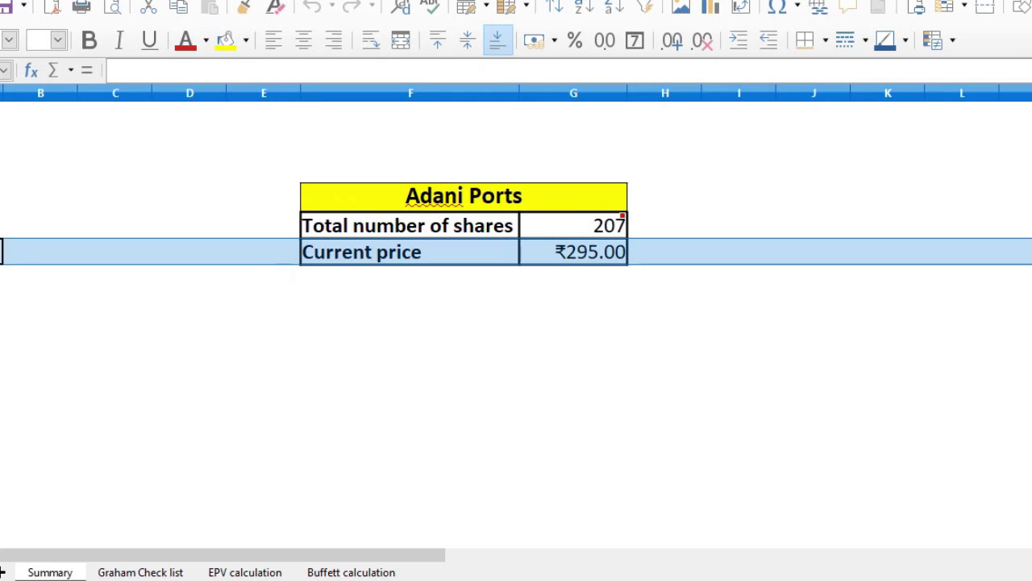
left_click(242, 572)
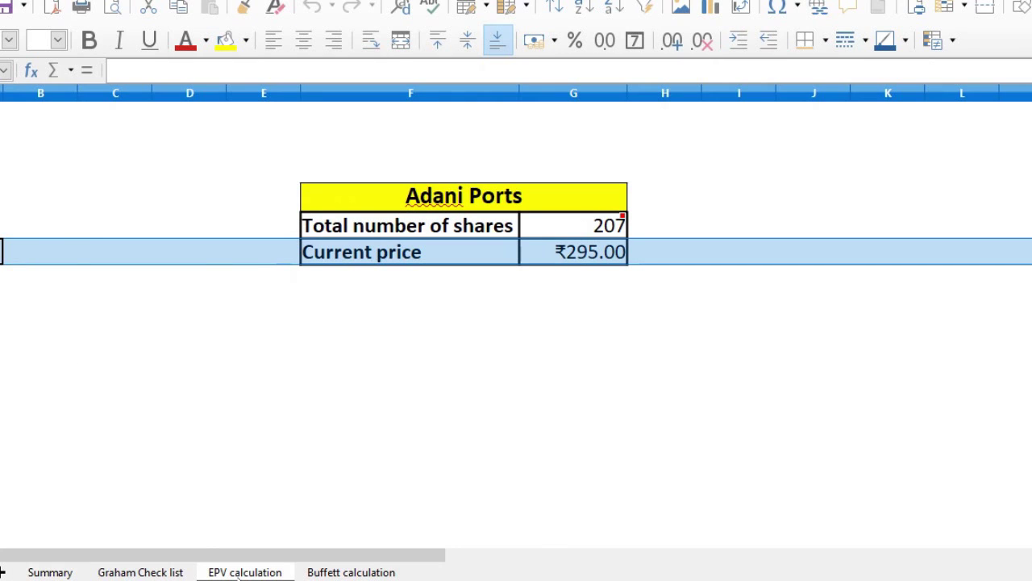
left_click(599, 242)
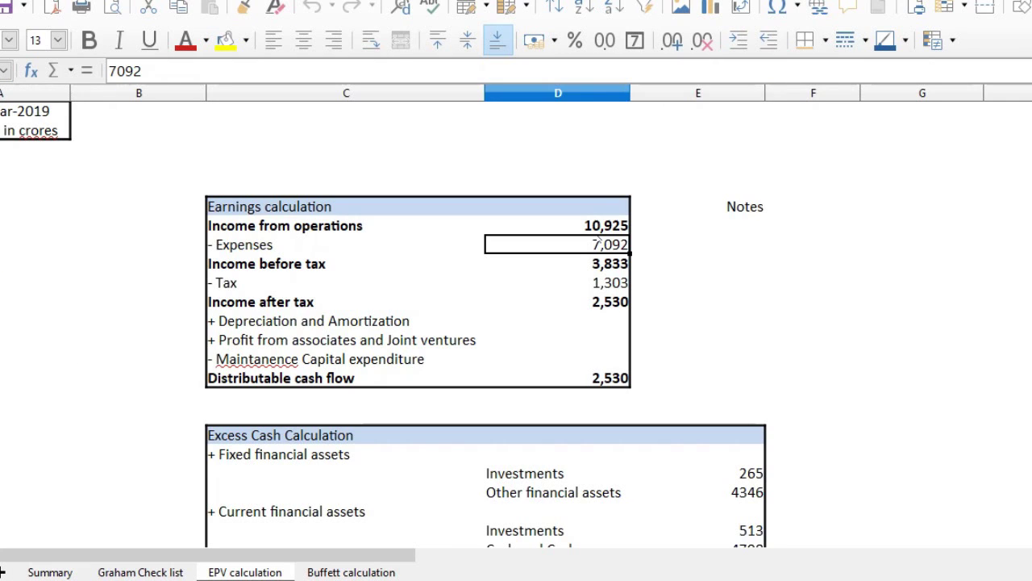
key("Up")
key("Down")
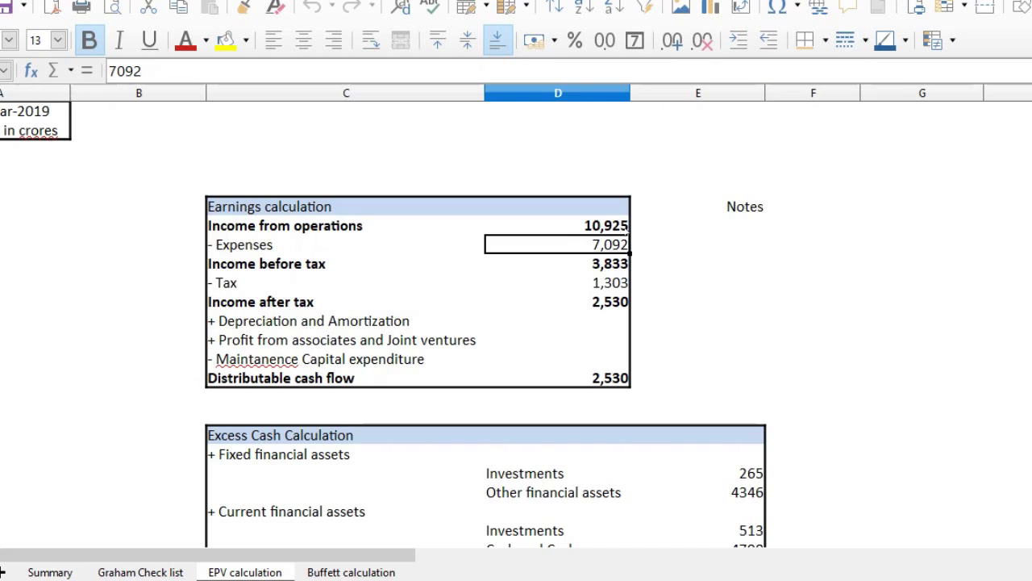
left_click(556, 264)
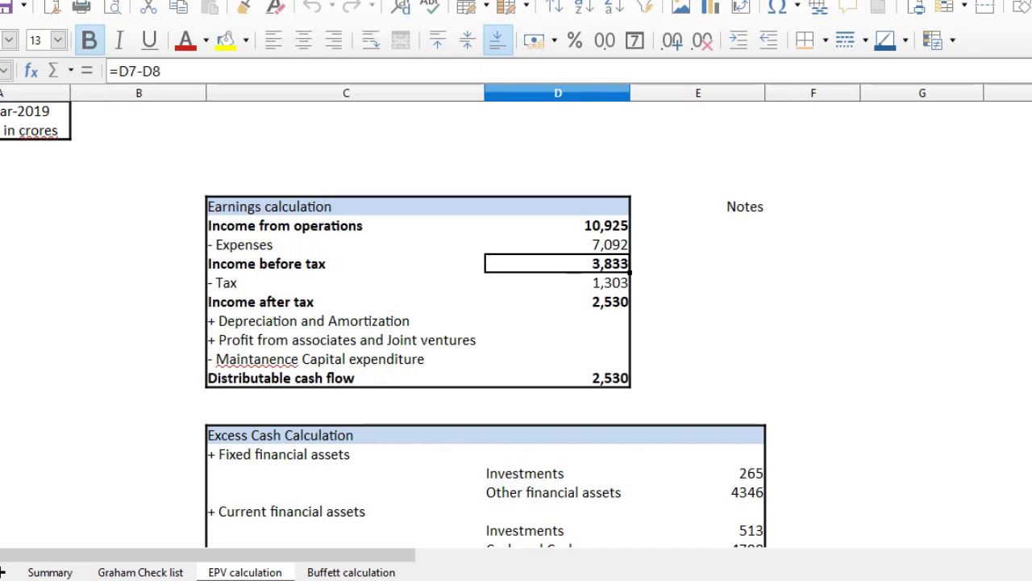
key("Down")
key("Down")
key("Up")
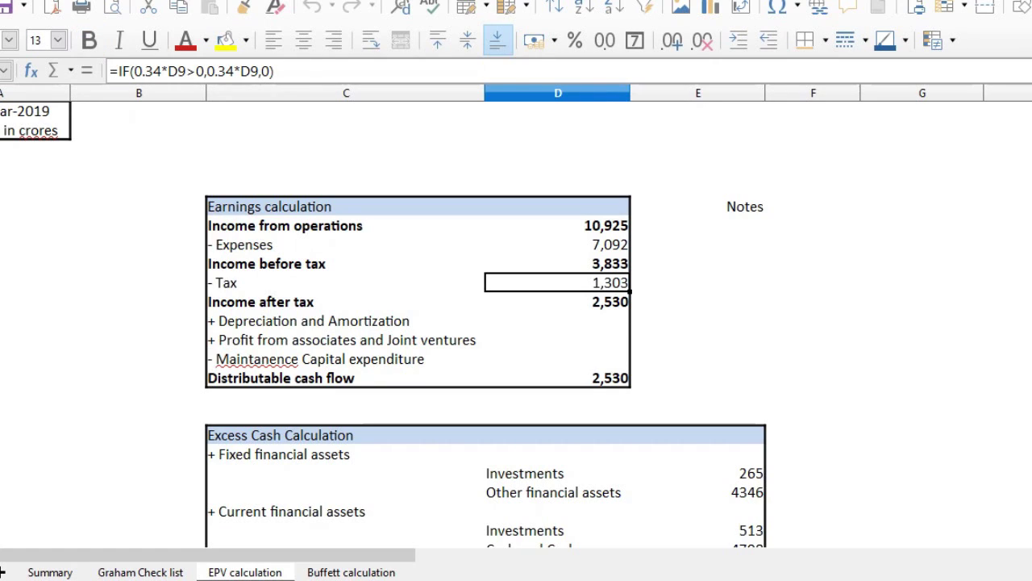
Check Adani Ports' income after tax through distributable cash flow in the Earnings calculation.
key("Down")
key("Down")
key("Down")
key("Down")
key("Down")
key("Down")
key("Up")
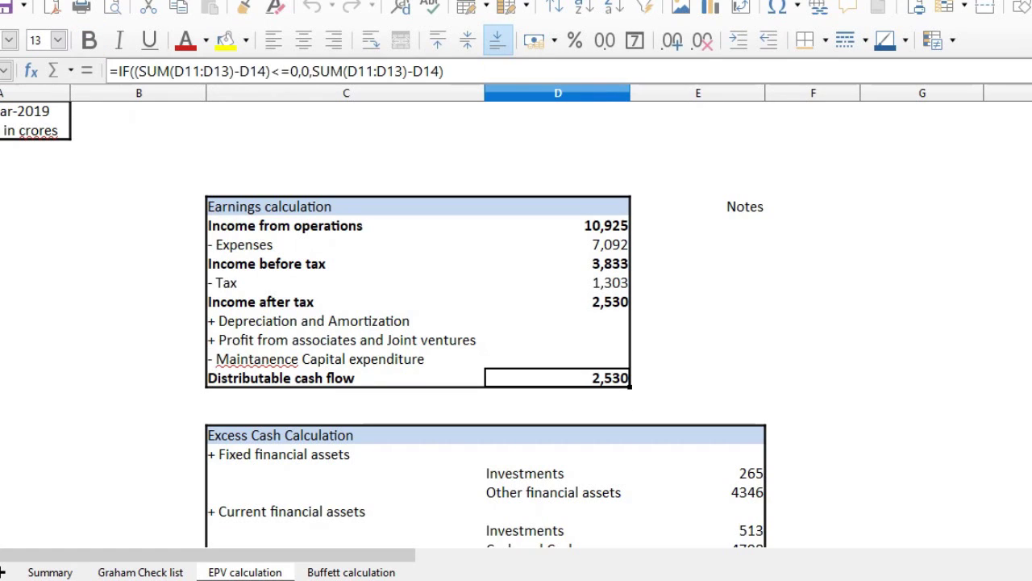
Examine Adani Ports' fixed and current financial assets in the Excess Cash Calculation, including the bank balance.
key("Down")
key("Down")
key("Down")
key("Down")
key("Right")
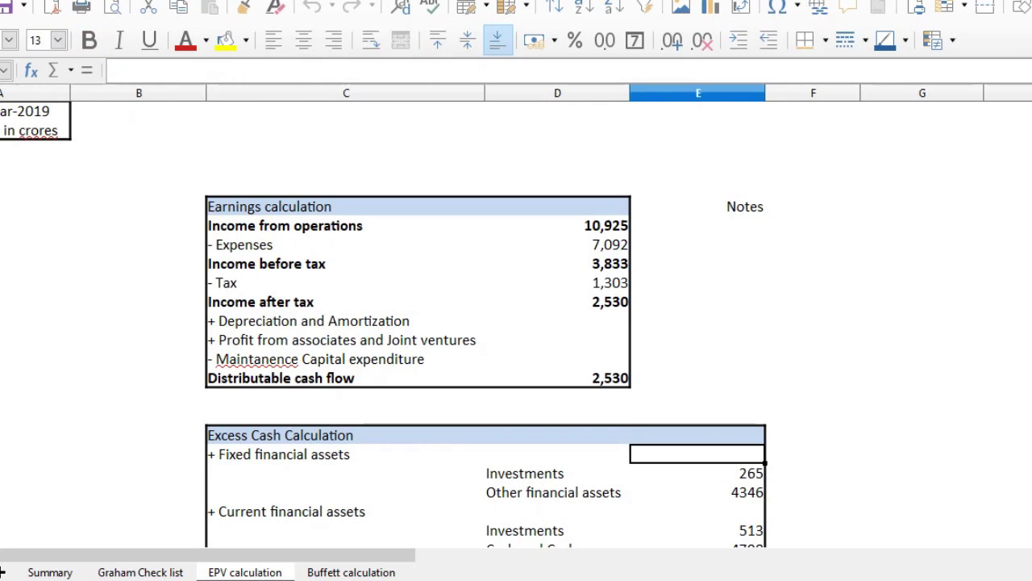
key("Down")
key("shift+Down")
key("shift+Down")
key("shift+Down")
key("shift+Down")
key("shift+Down")
key("shift+Down")
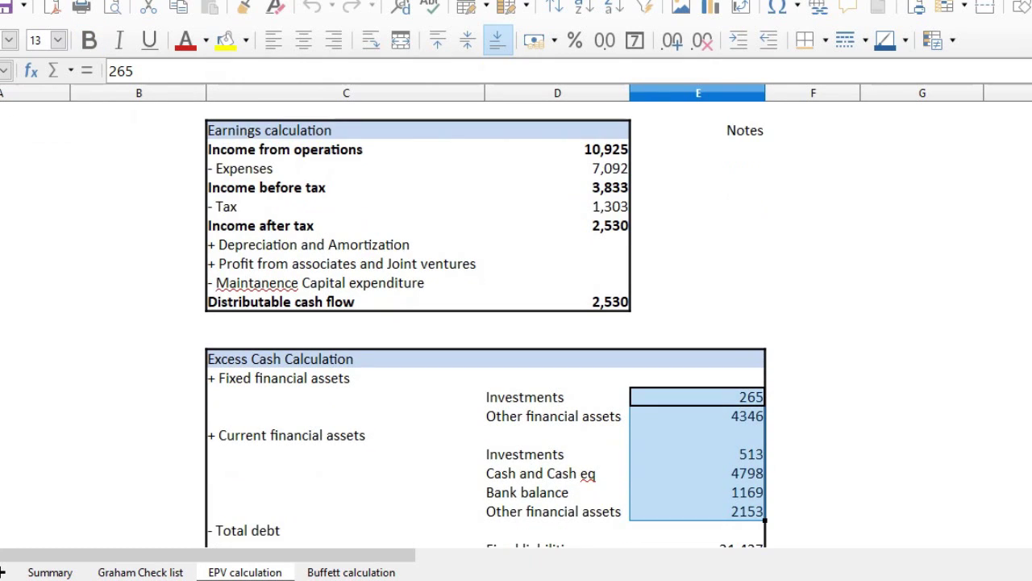
key("Left")
key("Up")
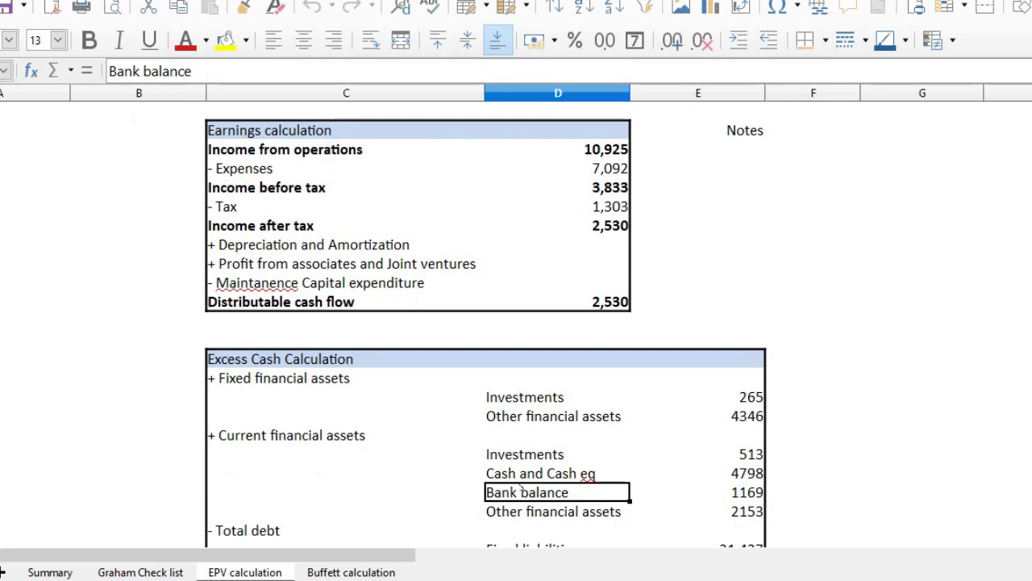
Review Adani Ports' fixed and current liabilities under Total debt.
key("Down")
key("Down")
key("Down")
key("Down")
key("Up")
key("Right")
key("shift+Down")
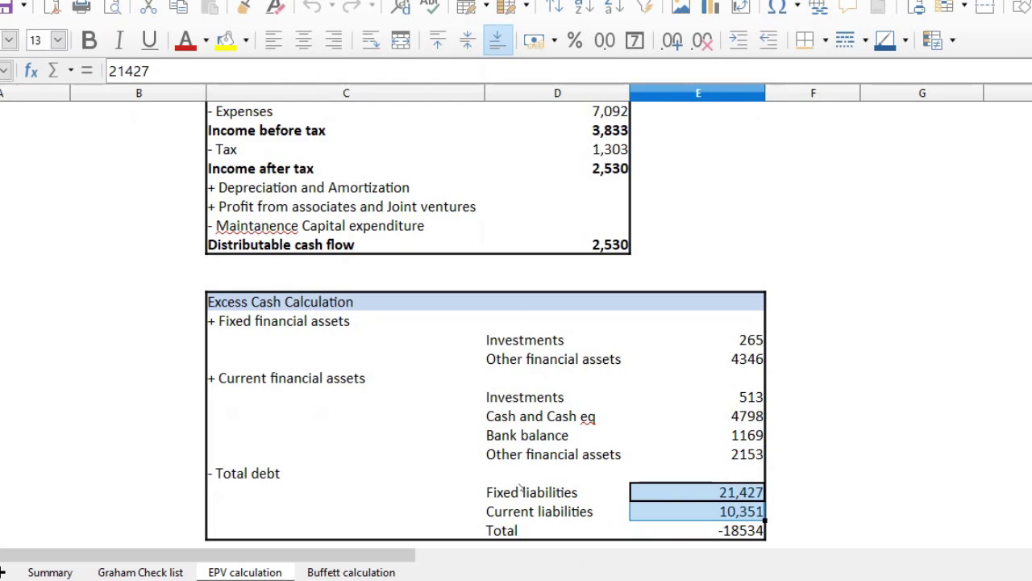
Compare Adani Ports' cash and financial assets with its debt, and check its per share value in the 7.50% row.
left_click(743, 416)
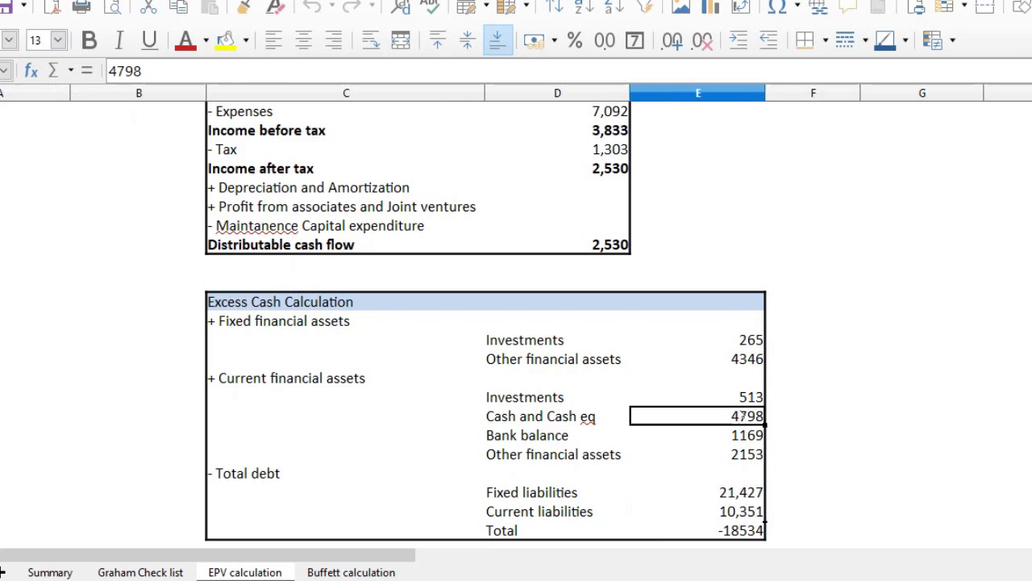
key("Down")
key("Down")
key("Down")
key("Down")
key("Down")
key("Down")
key("Down")
key("Down")
key("Down")
key("Down")
key("Down")
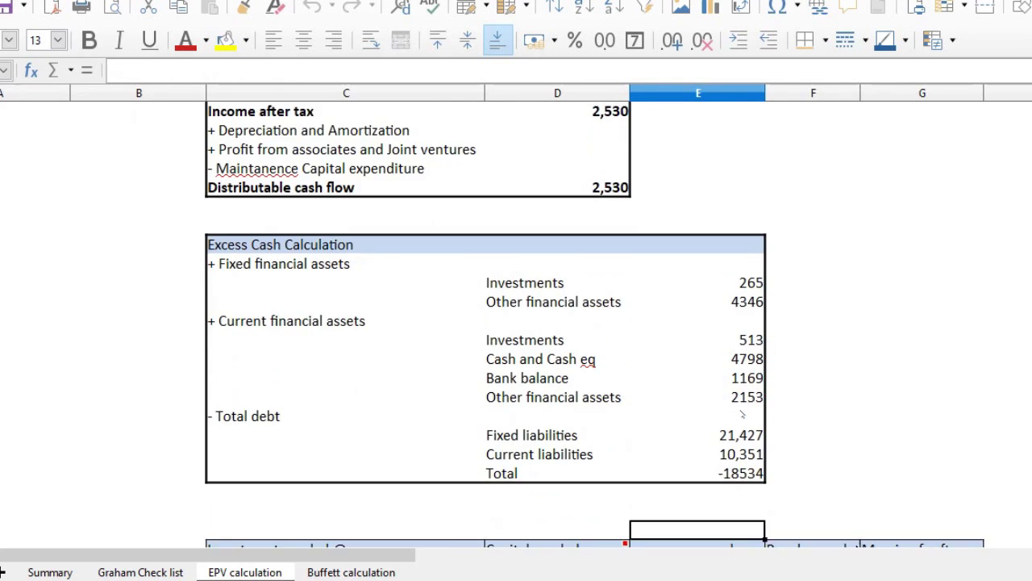
key("Right")
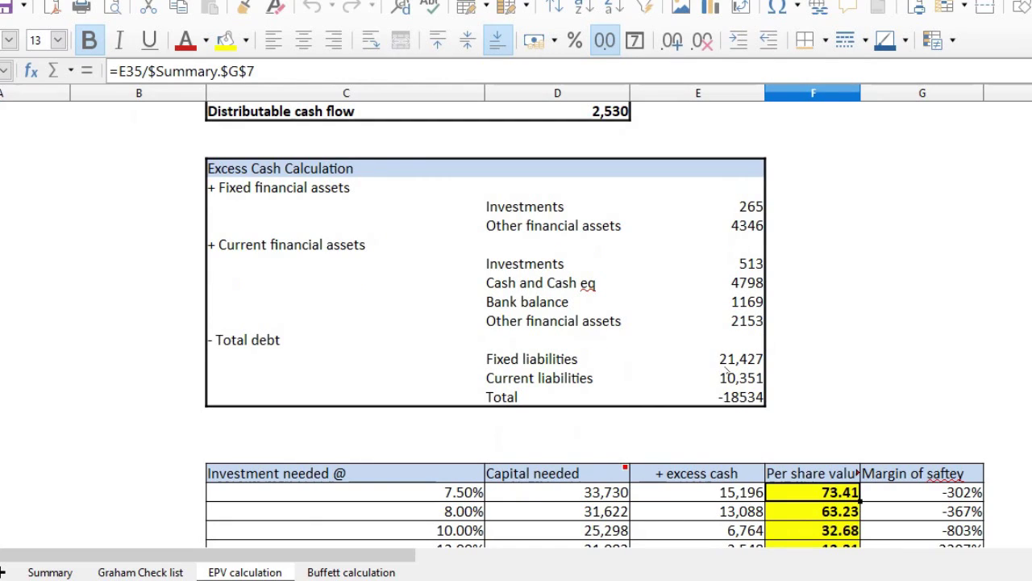
Clear Adani Ports' fixed and current liabilities amounts to test the debt-free per share value at 7.50%.
left_click_drag(723, 364, 714, 377)
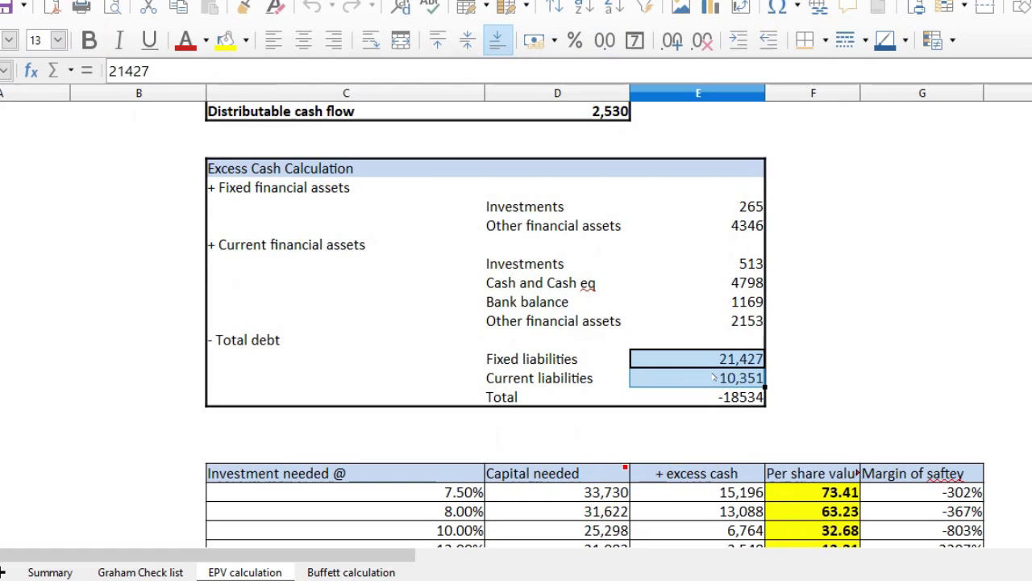
key("Delete")
left_click(813, 491)
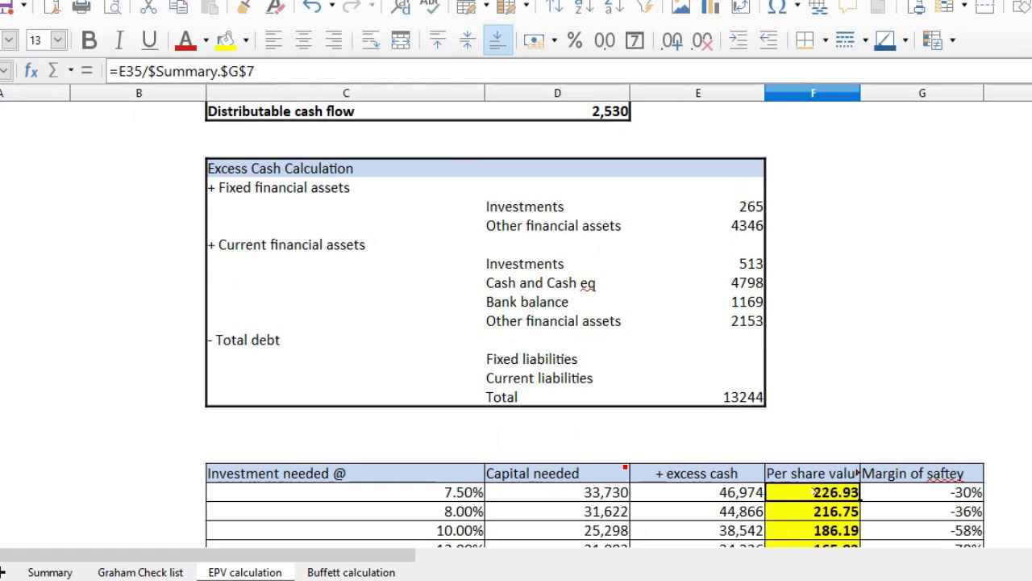
Compare Adani Ports' debt-free value with the Summary sheet's current price, check the 7.50% margin of safety, and undo the clearing of the liabilities.
left_click(50, 572)
left_click(245, 572)
left_click(934, 495)
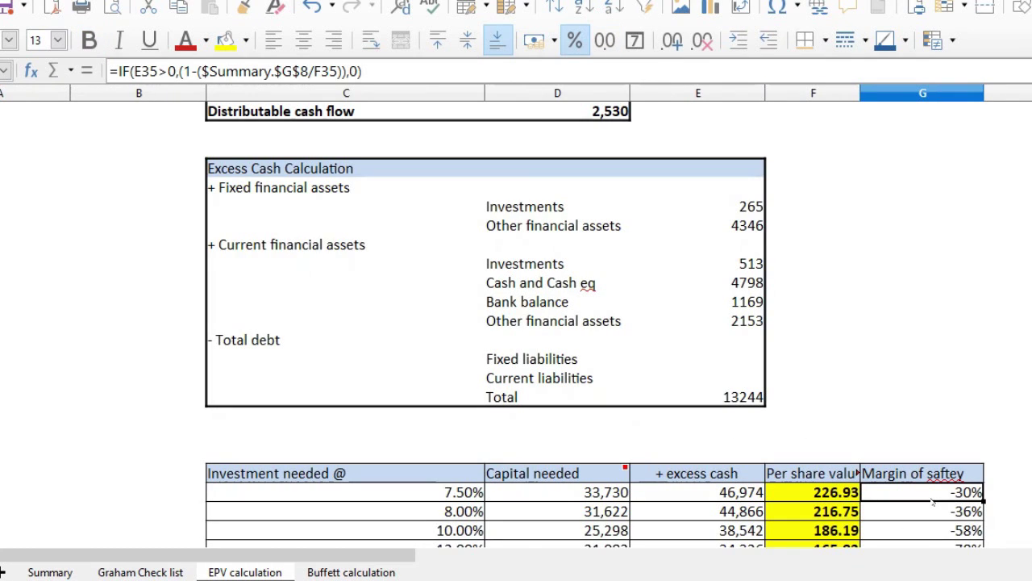
key("ctrl+z")
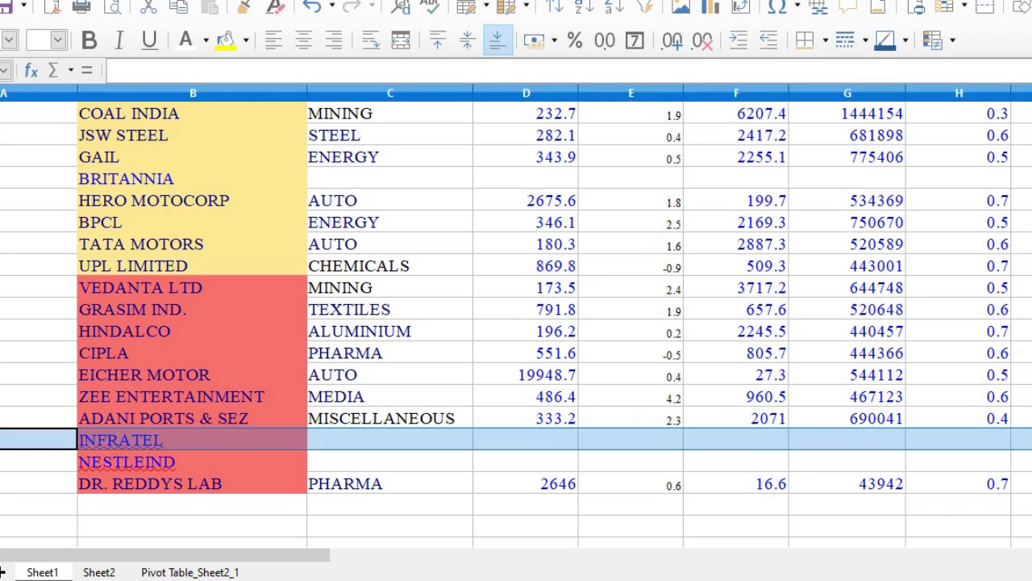
Go from the Nestle row in the company list to the Nestle India workbook and review total number of shares and current price.
left_click(38, 461)
key("shift+Down")
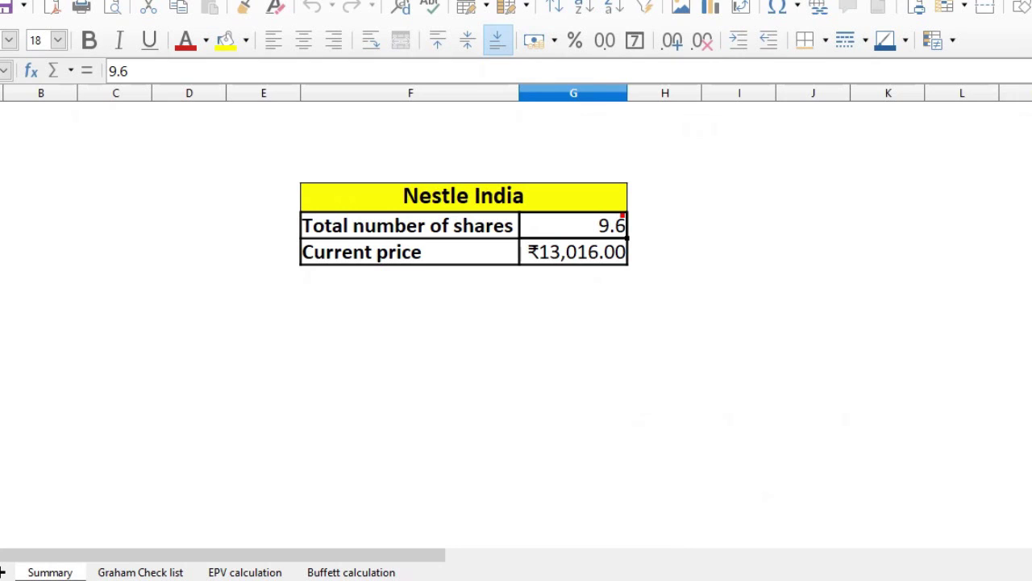
left_click(0, 225)
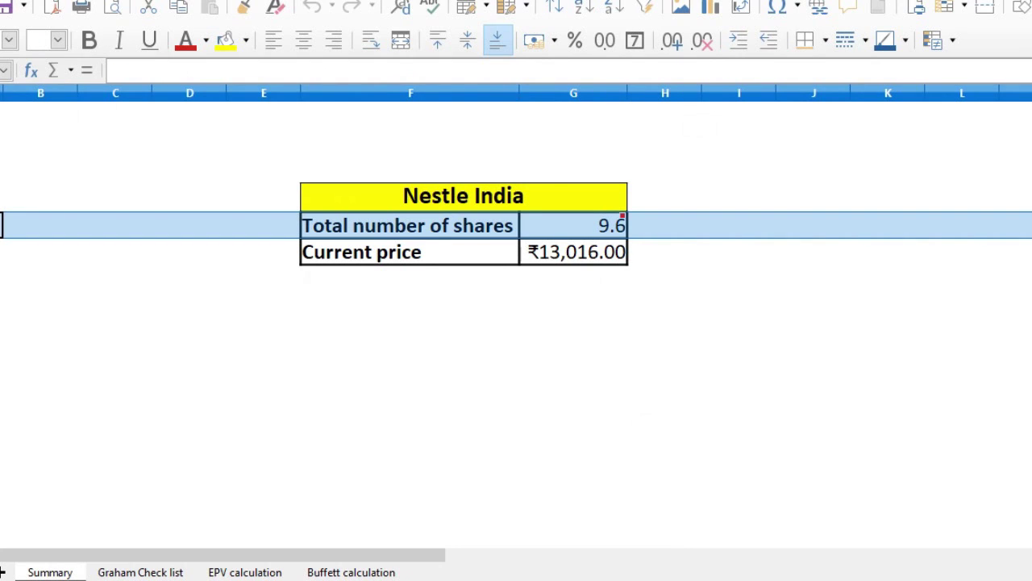
left_click(1, 252)
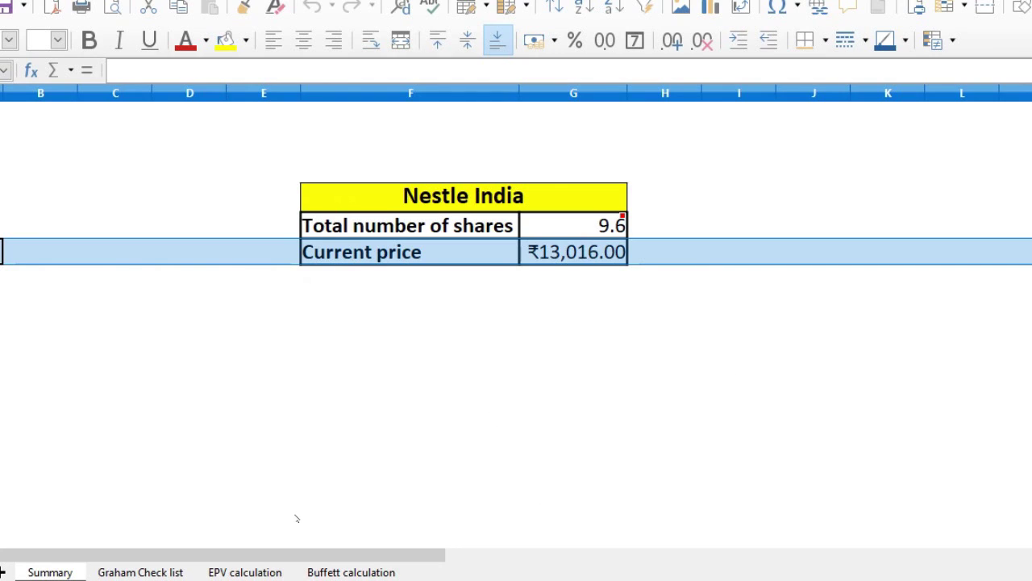
Review Nestle India's Earnings calculation on the EPV calculation sheet, from income from operations down to distributable cash flow.
left_click(259, 576)
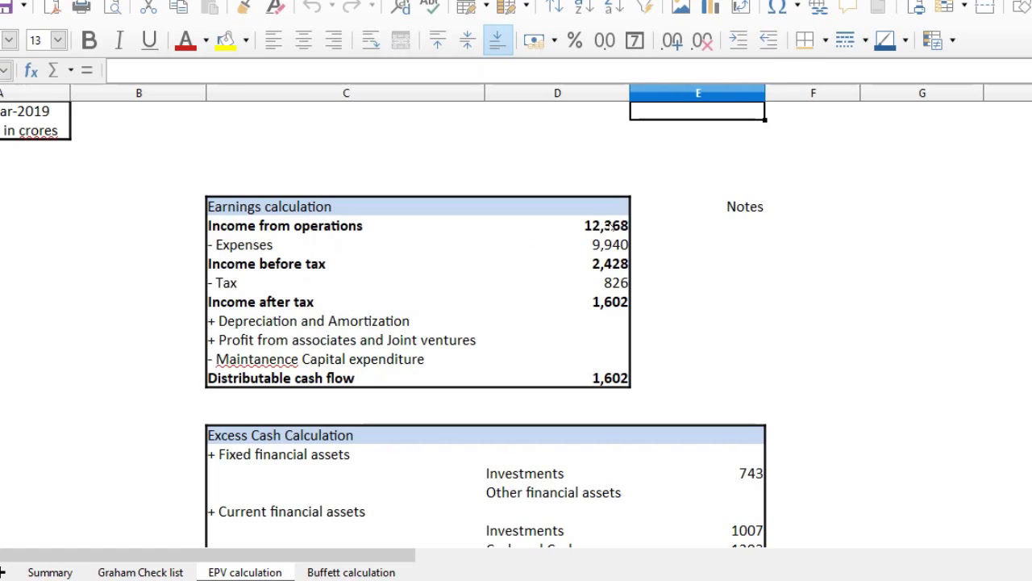
left_click(614, 228)
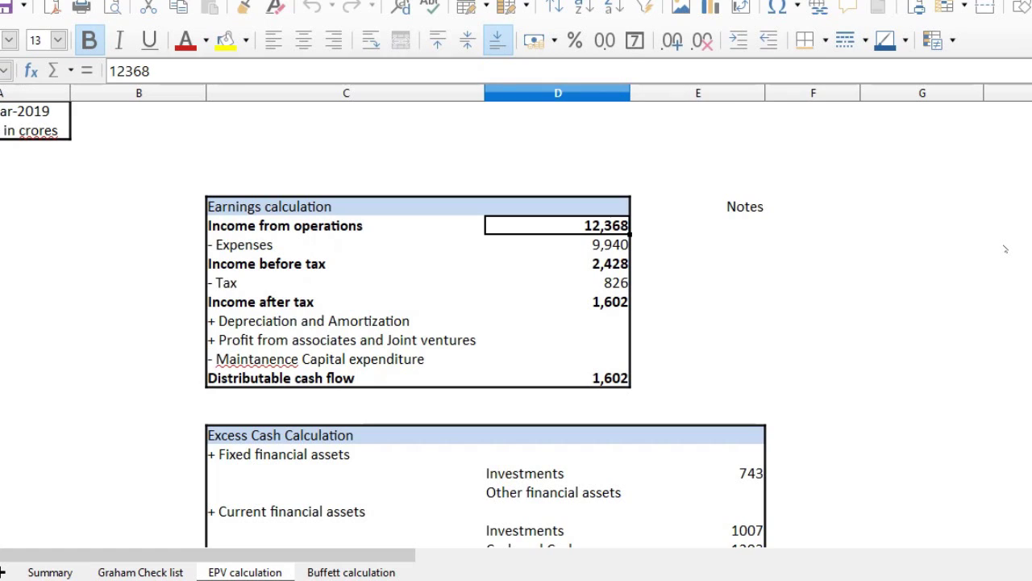
key("Down")
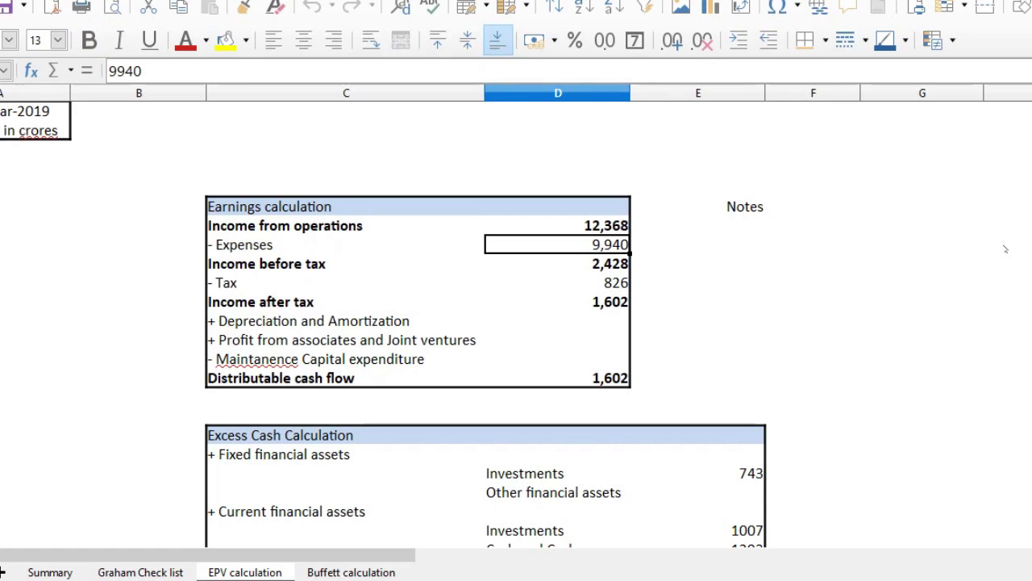
key("Down")
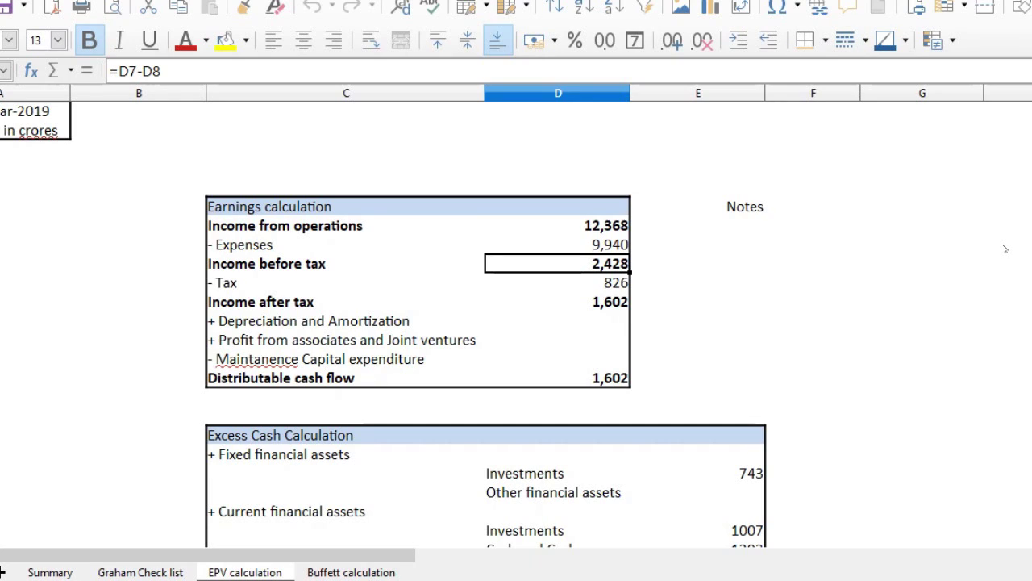
key("Down")
key("Down")
key("Down")
key("Down")
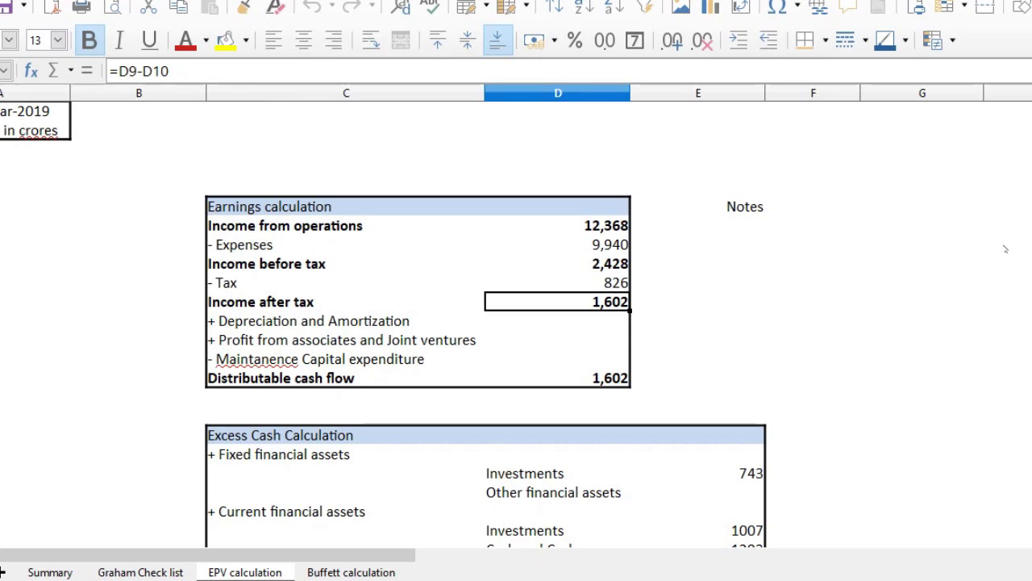
key("Down")
key("Down")
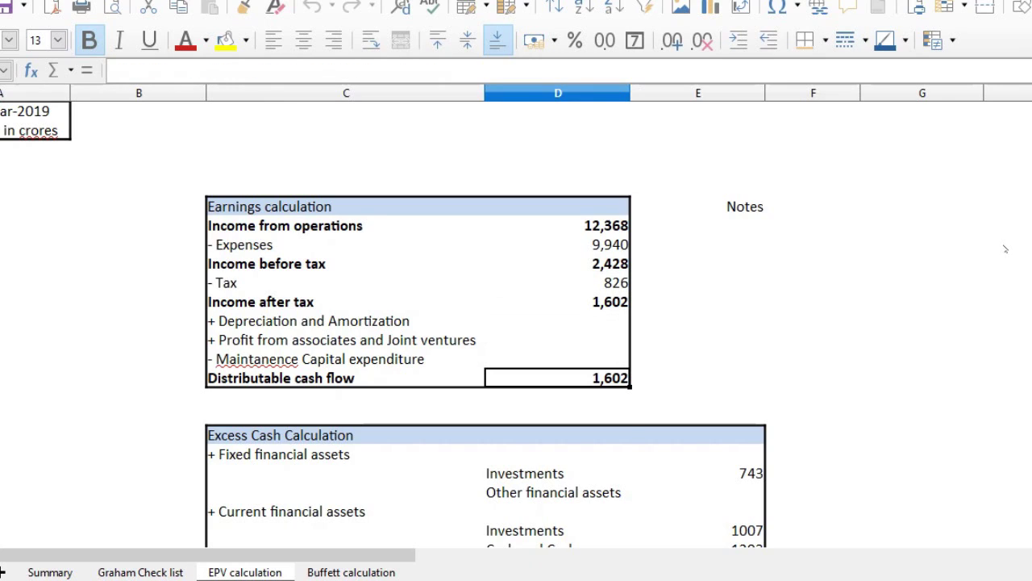
Examine Nestle India's fixed and current financial assets in the Excess Cash Calculation.
key("Down")
key("Down")
key("Down")
key("Down")
key("Down")
key("Right")
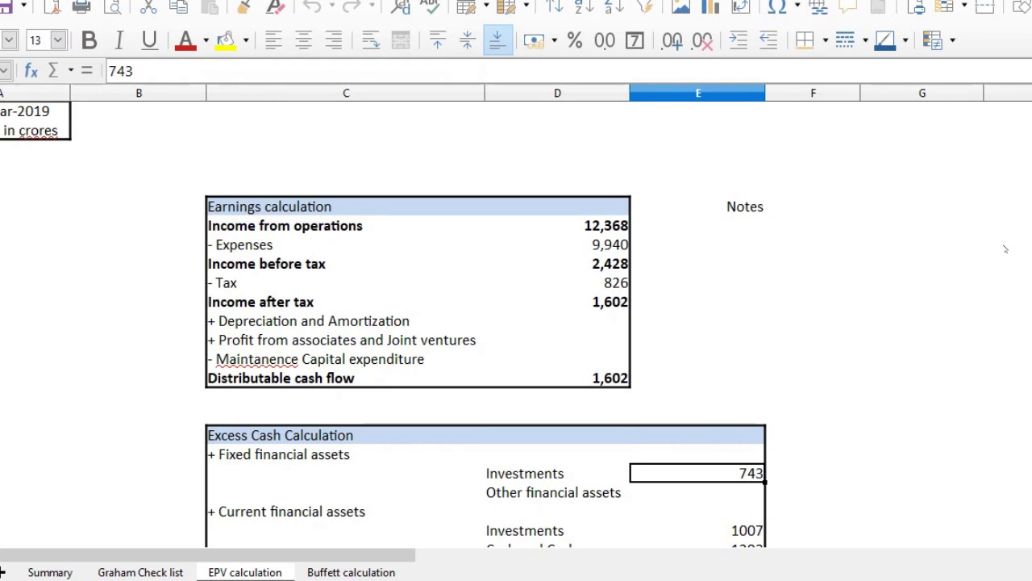
key("shift+Down")
key("shift+Down")
key("shift+Down")
key("shift+Down")
key("shift+Down")
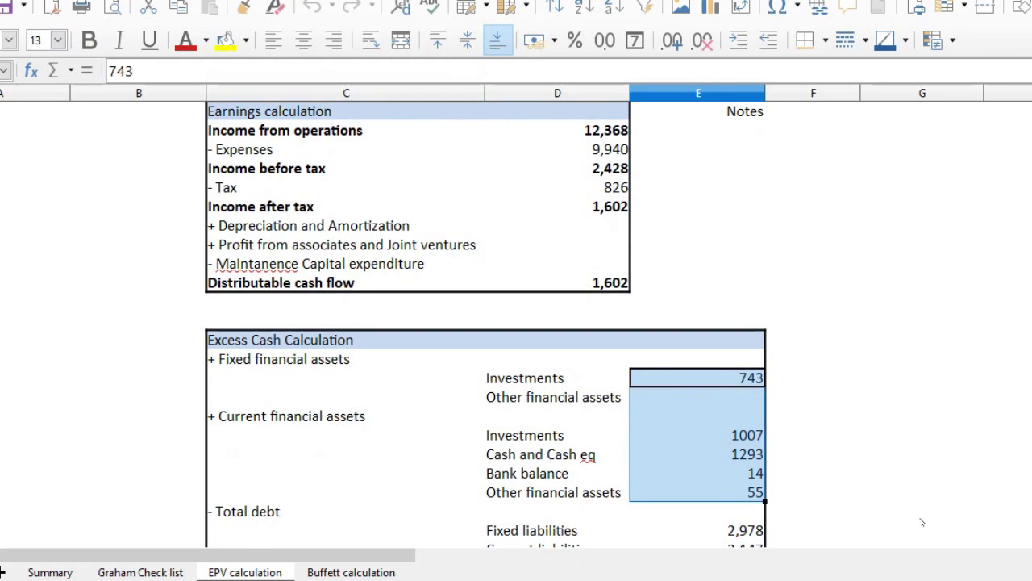
Review Nestle India's fixed and current liabilities under Total debt.
left_click(752, 535)
scroll(754, 535, "down", 1)
scroll(754, 539, "down", 1)
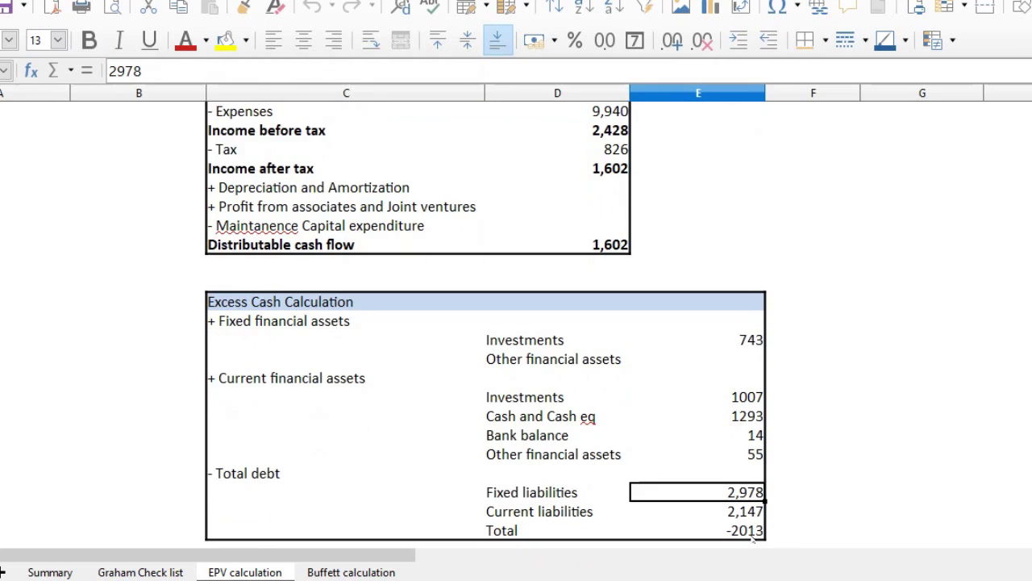
key("shift+Down")
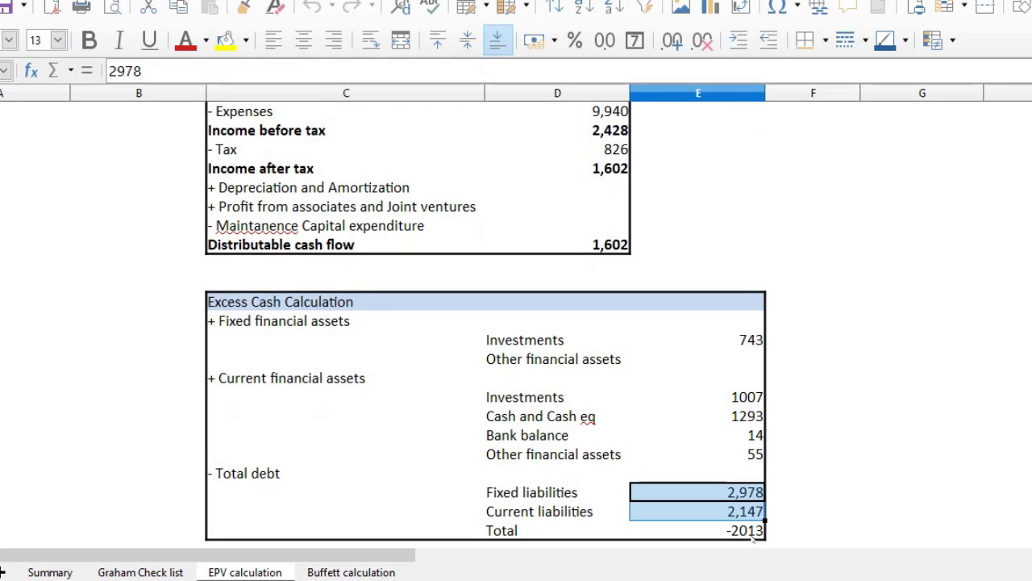
Check Nestle India's total excess cash and per share value at 7.50%, and compare that value with the Summary sheet's current price.
left_click(753, 538)
key("Down")
key("Down")
key("Down")
key("Down")
key("Down")
key("Down")
key("Down")
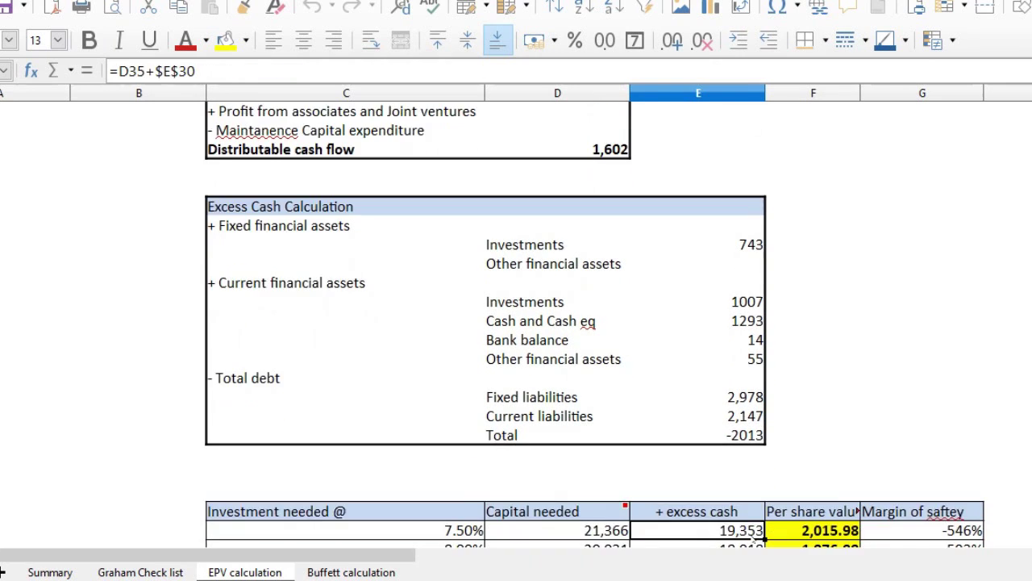
key("Up")
key("Up")
key("Up")
key("Right")
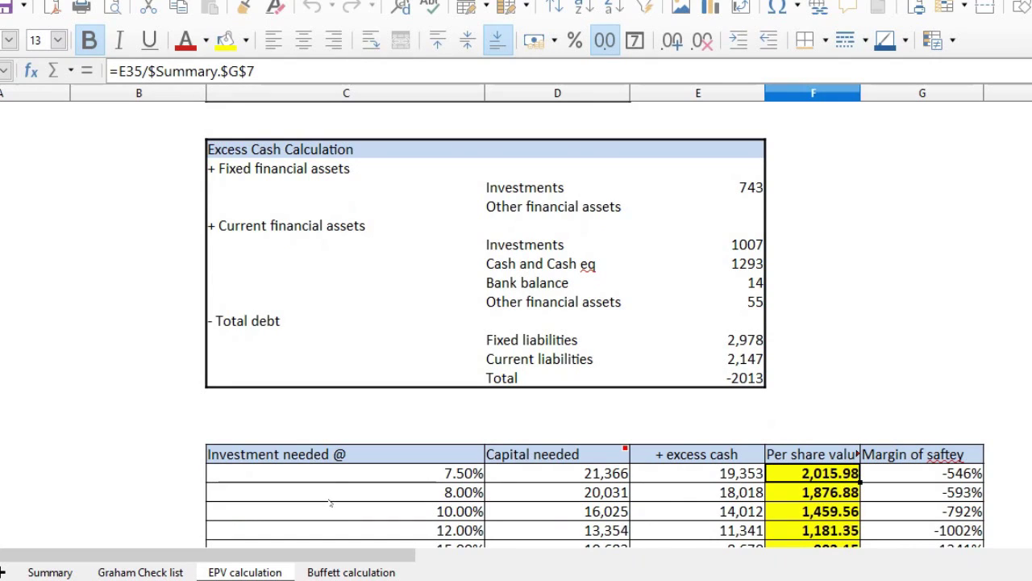
left_click(48, 571)
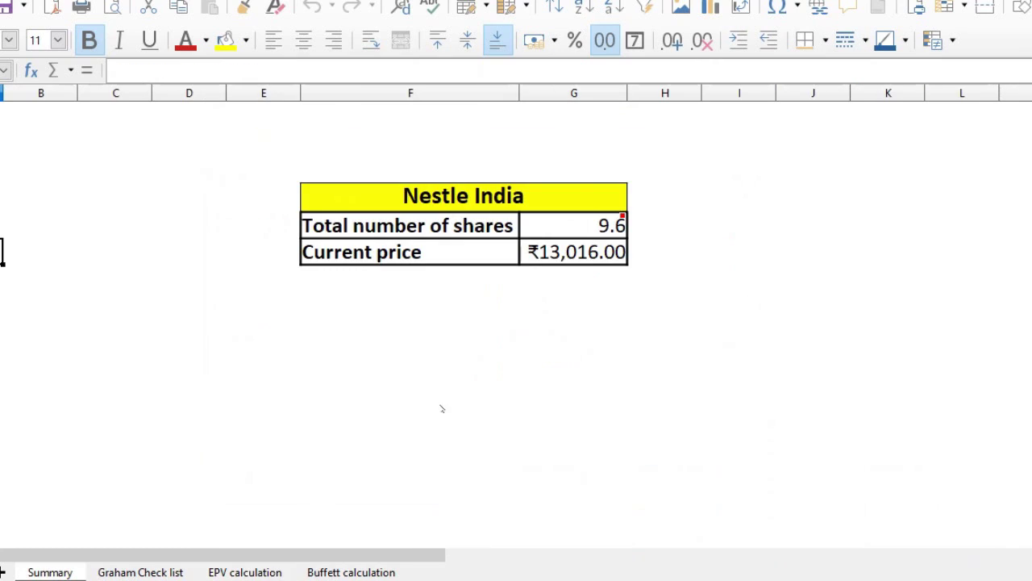
left_click(245, 572)
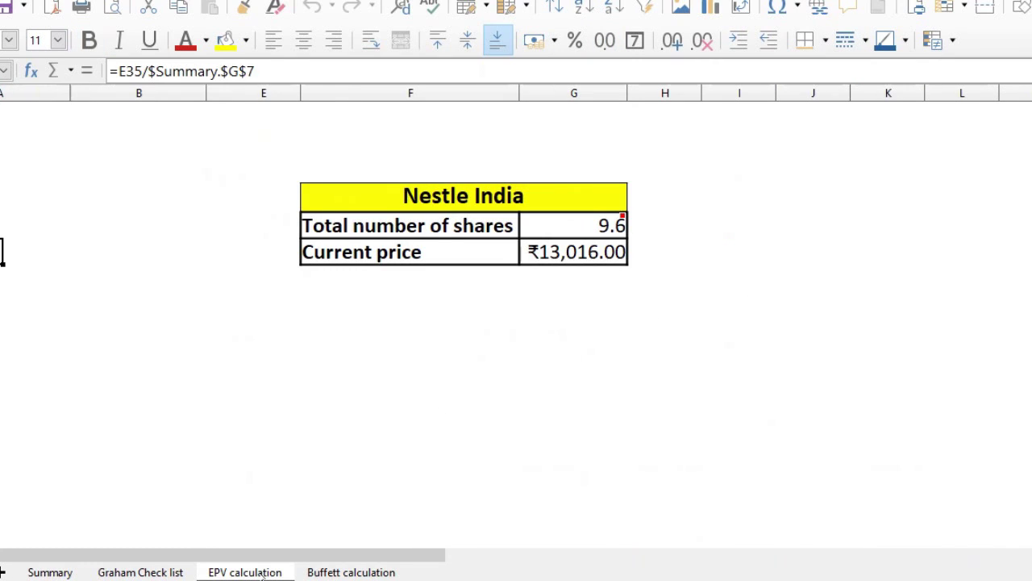
Clear Nestle India's fixed and current liabilities, check the per share value at 7.50% without debt, and restore both entries.
left_click(758, 340)
left_click_drag(742, 343, 743, 359)
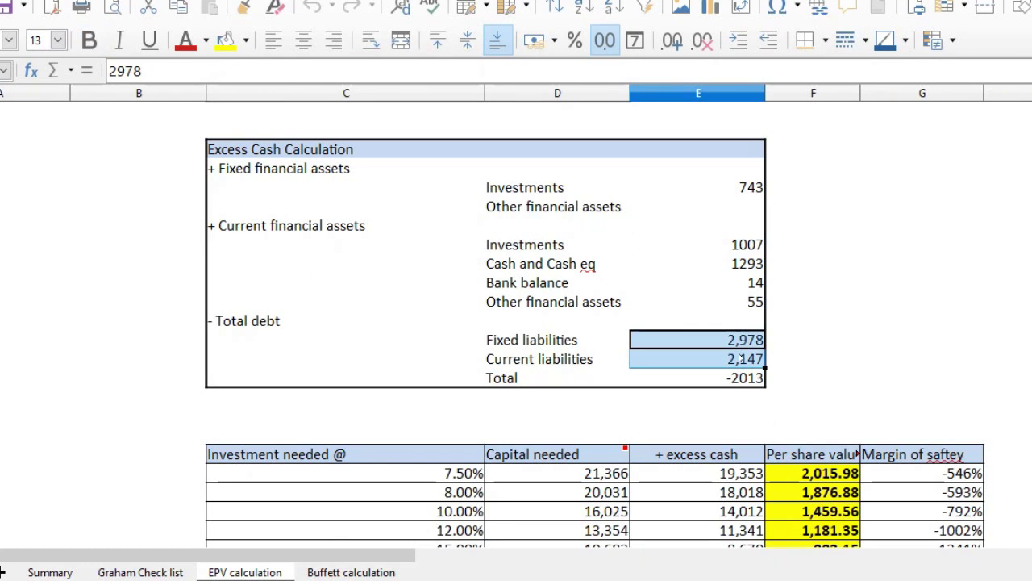
key("Delete")
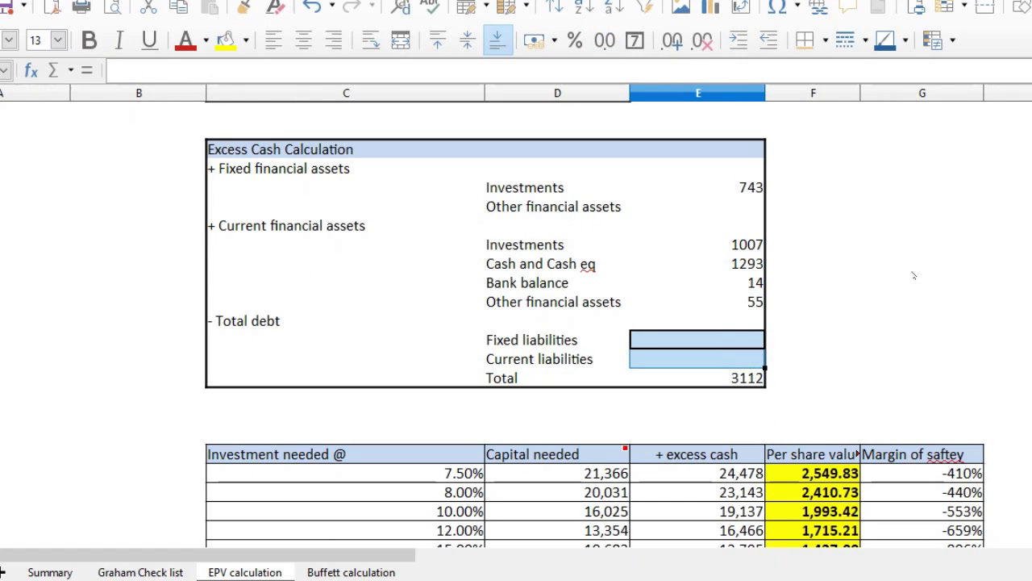
left_click(779, 482)
key("ctrl+z")
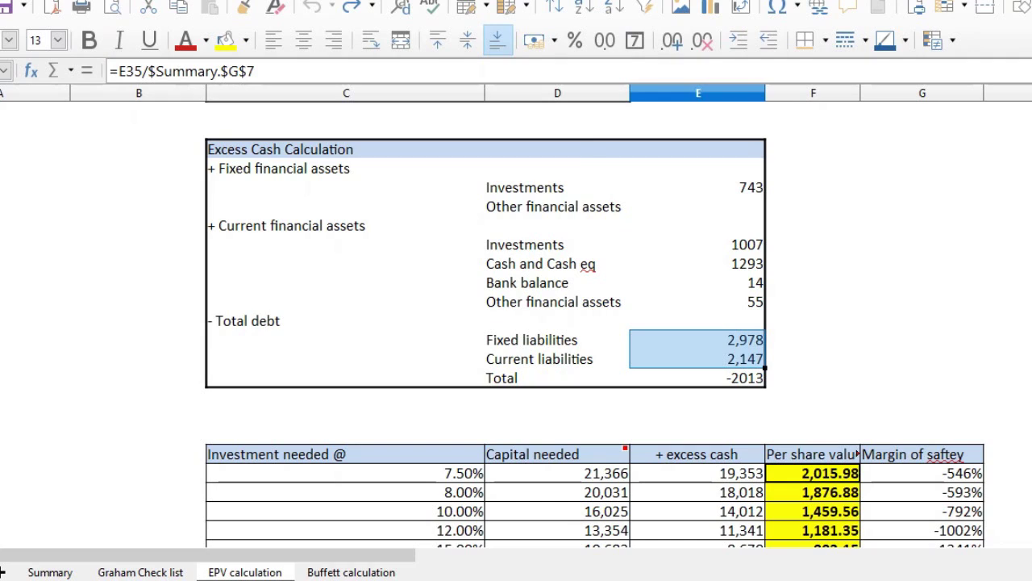
Switch to the Dr Reddy's Lab workbook and check its total number of shares and current price on the Summary sheet.
key("ctrl+Page_Up")
key("ctrl+Page_Up")
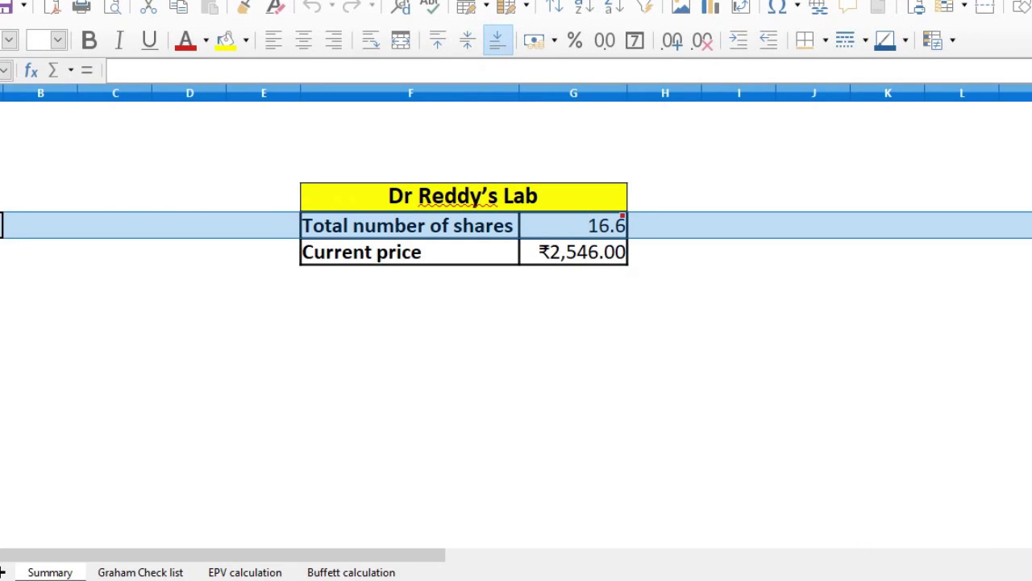
key("Down")
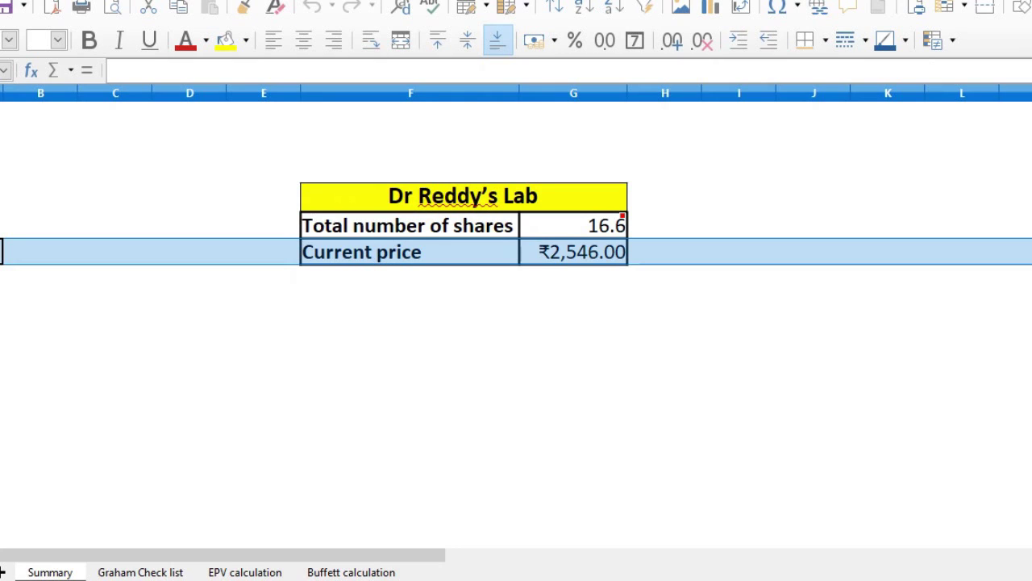
Review Dr Reddy's Lab's Earnings calculation on the EPV calculation sheet, from income from operations down to distributable cash flow.
left_click(246, 572)
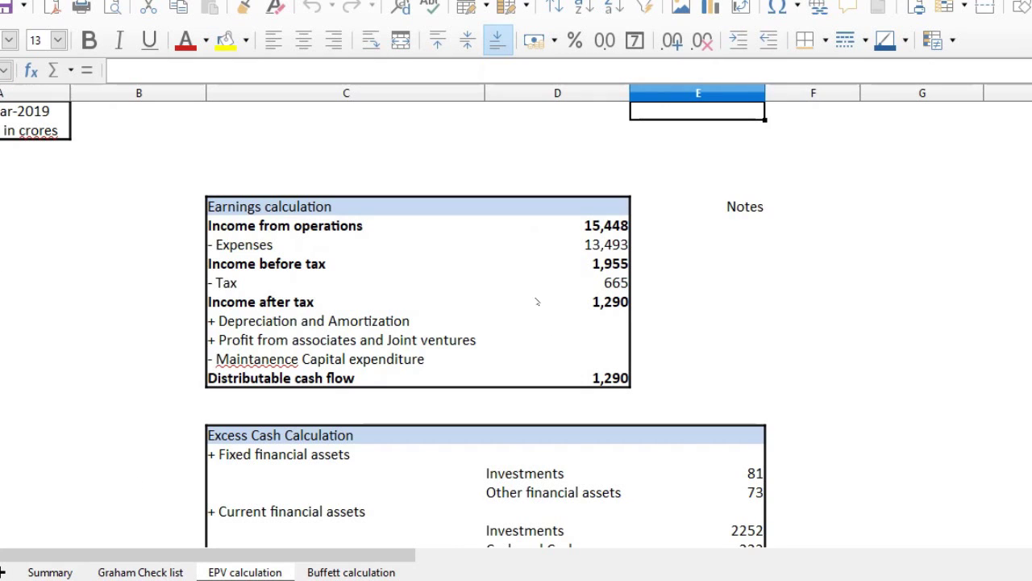
left_click(595, 229)
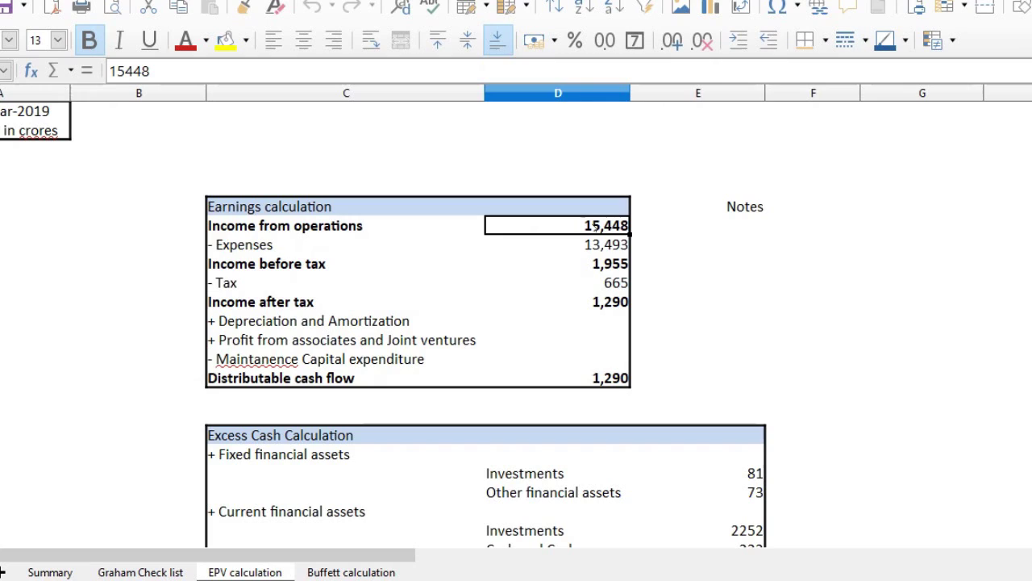
key("Down")
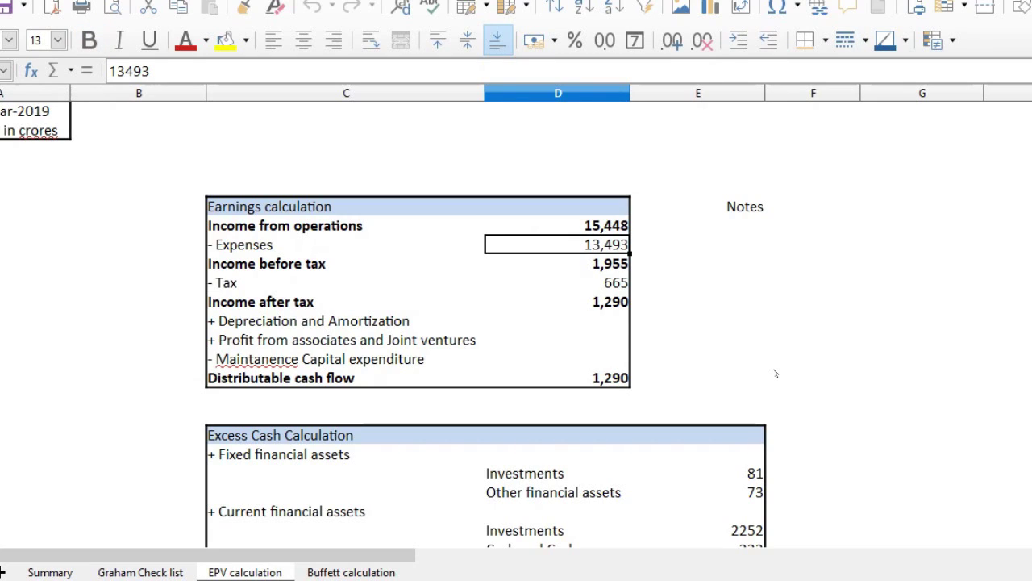
key("Down")
key("Down")
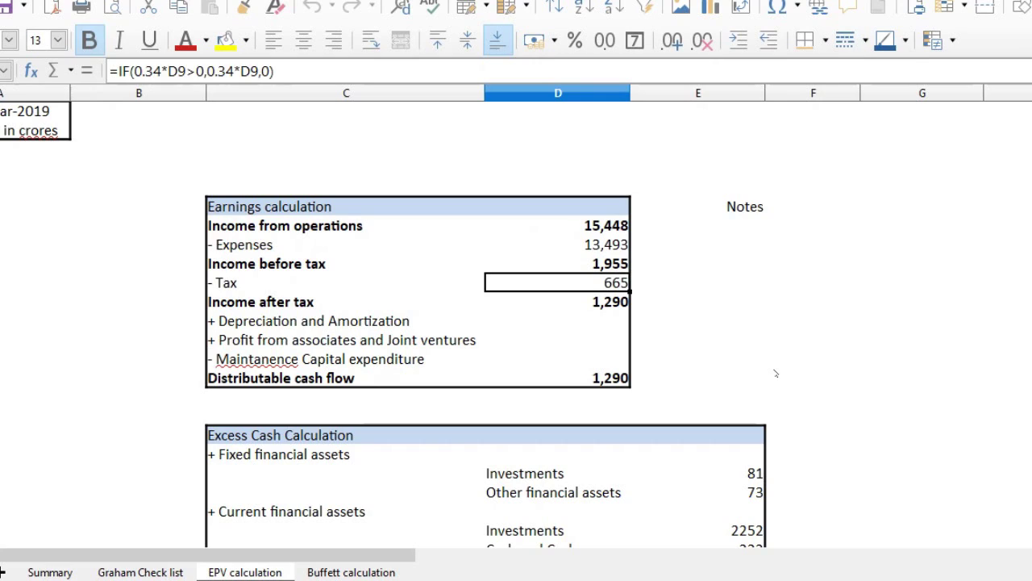
key("Down")
key("Down")
key("Down")
key("Down")
key("Down")
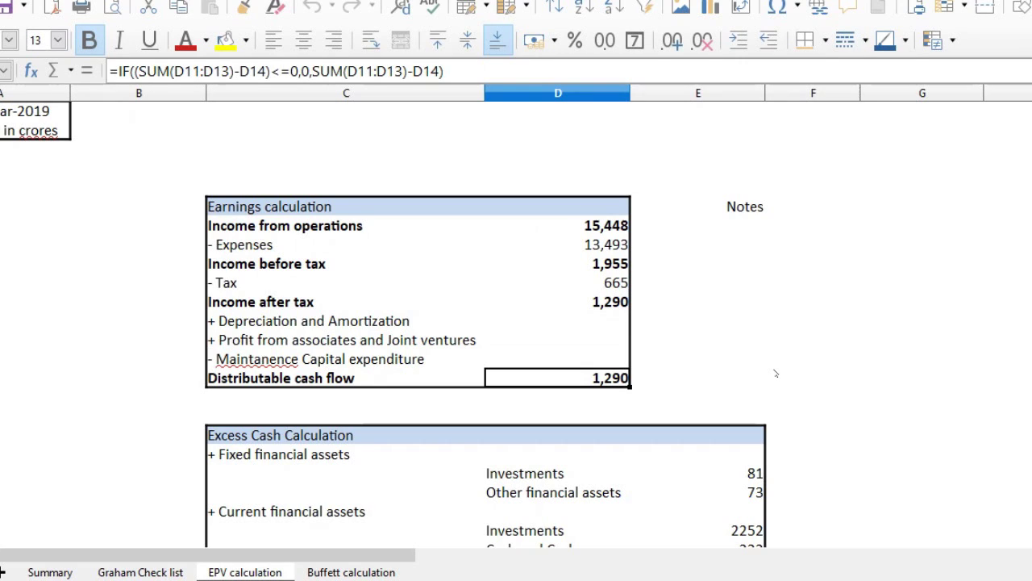
Examine Dr Reddy's Lab's fixed and current financial assets in the Excess Cash Calculation.
key("Down")
key("Down")
key("Down")
key("Down")
key("Down")
key("Right")
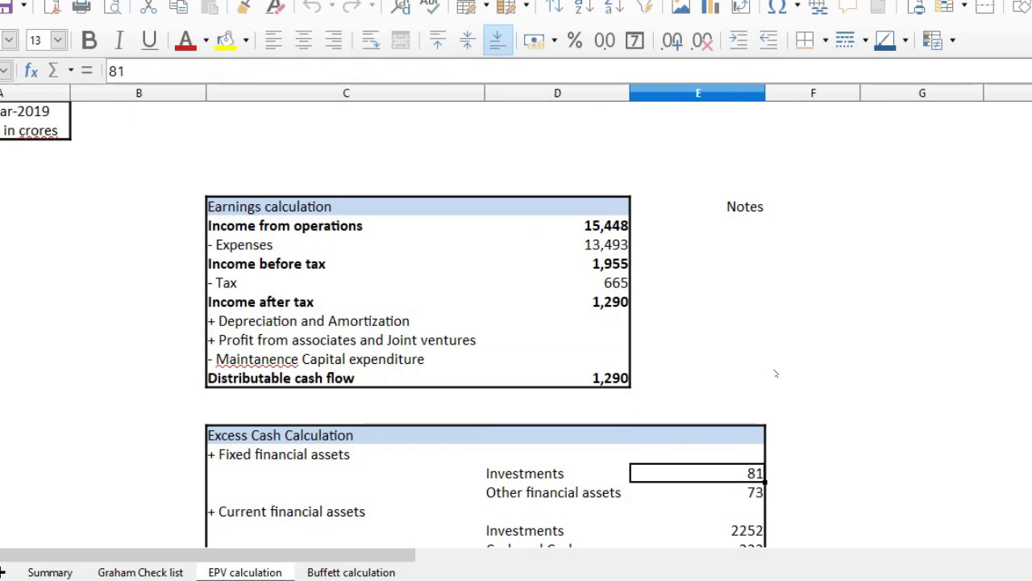
key("shift+Down")
key("shift+Down")
key("shift+Down")
key("shift+Down")
key("shift+Down")
key("shift+Down")
key("shift+Down")
key("shift+Down")
key("shift+Down")
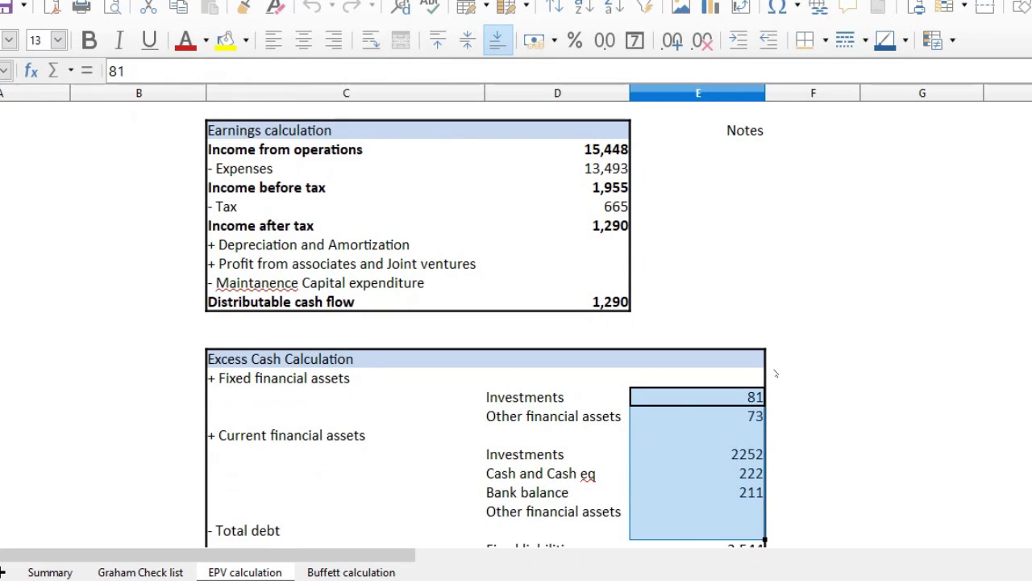
key("shift+Up")
key("shift+Up")
key("shift+Up")
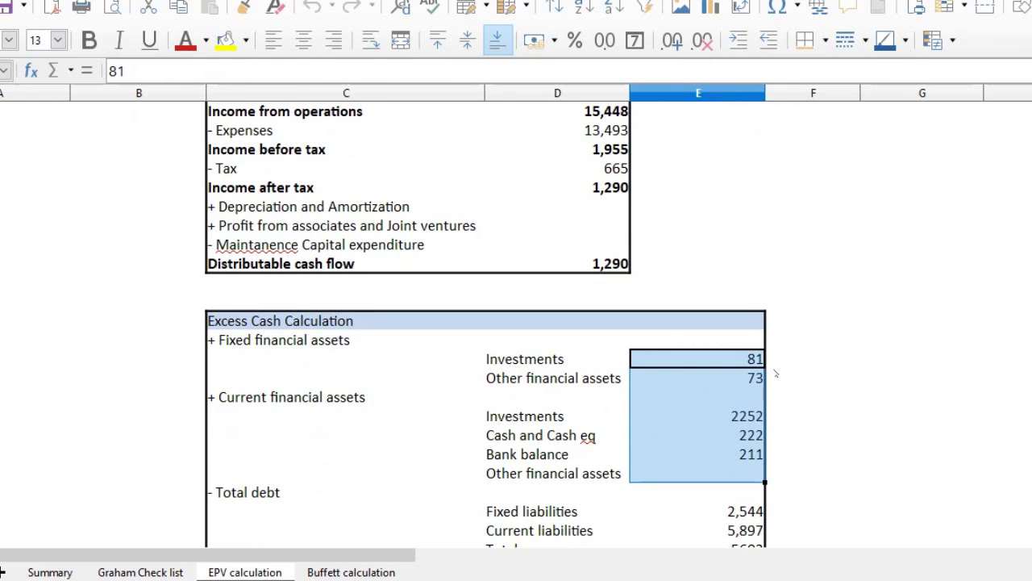
Review Dr Reddy's Lab's fixed and current liabilities under Total debt.
left_click(737, 511)
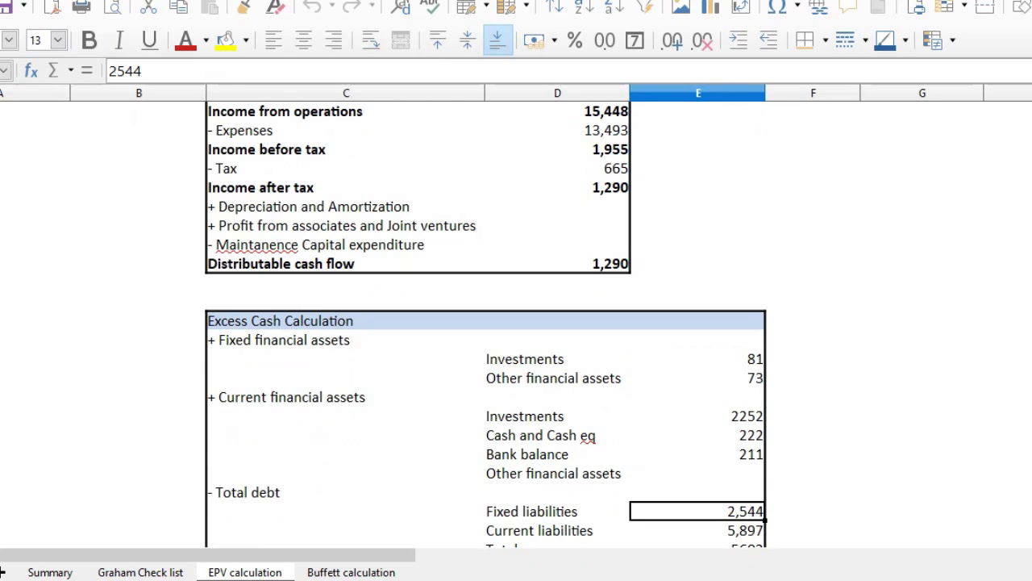
key("shift+Down")
left_click(737, 530)
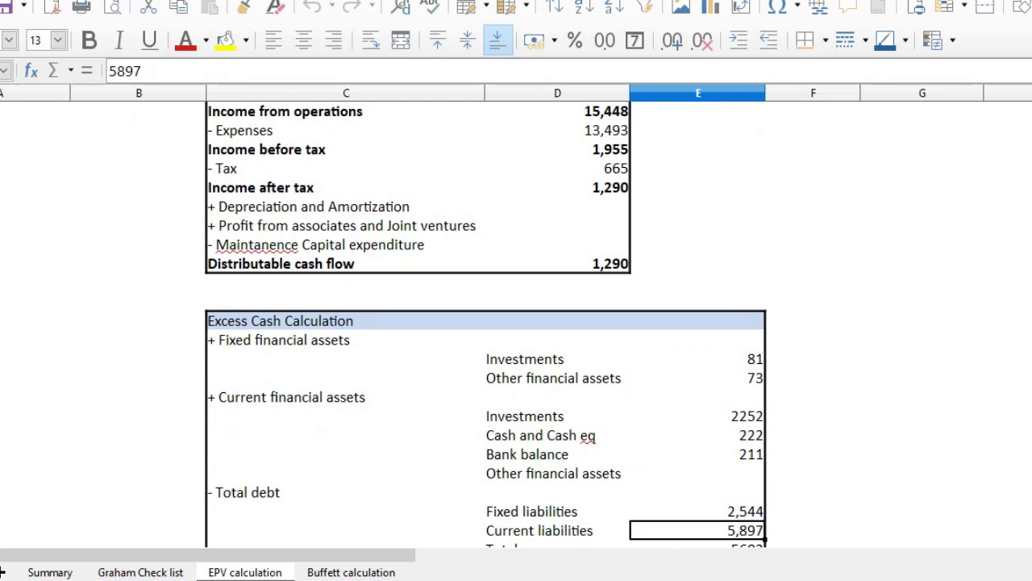
key("Down")
key("Down")
key("Up")
key("Up")
key("shift+Down")
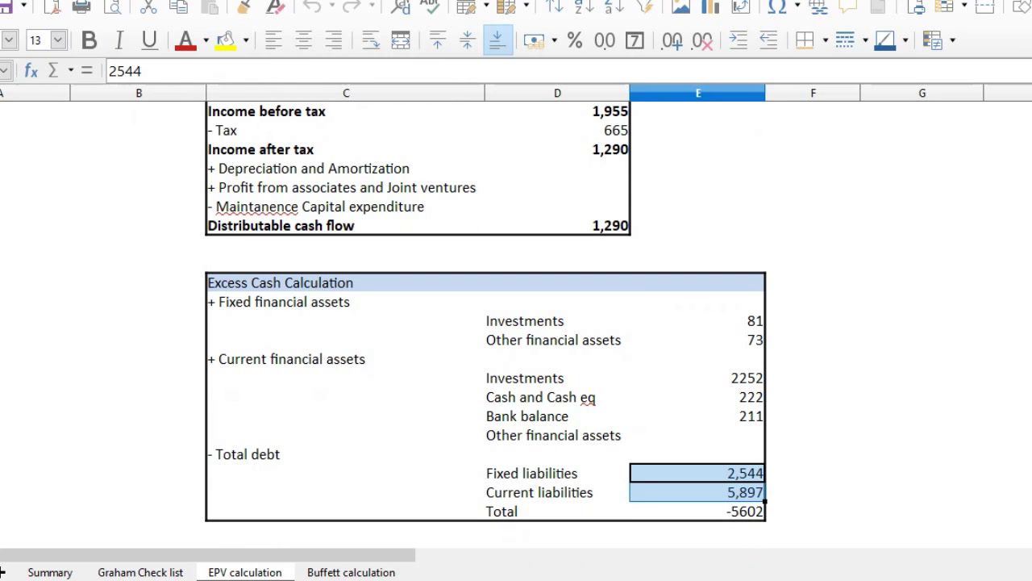
Check Dr Reddy's Lab's total excess cash and its per share value at 7.50%.
left_click(757, 516)
key("Down")
key("Down")
key("Down")
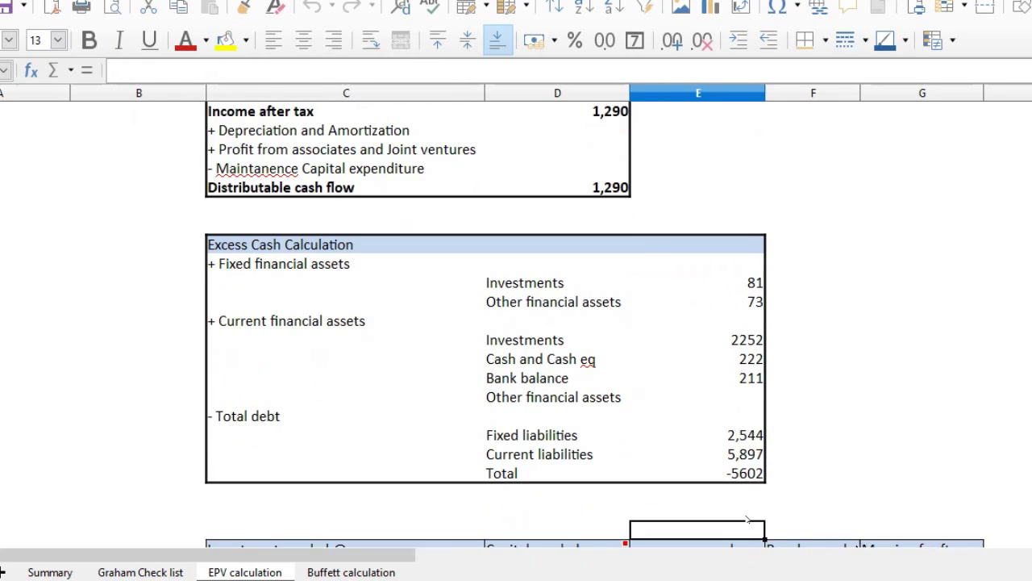
key("Down")
key("Down")
key("Right")
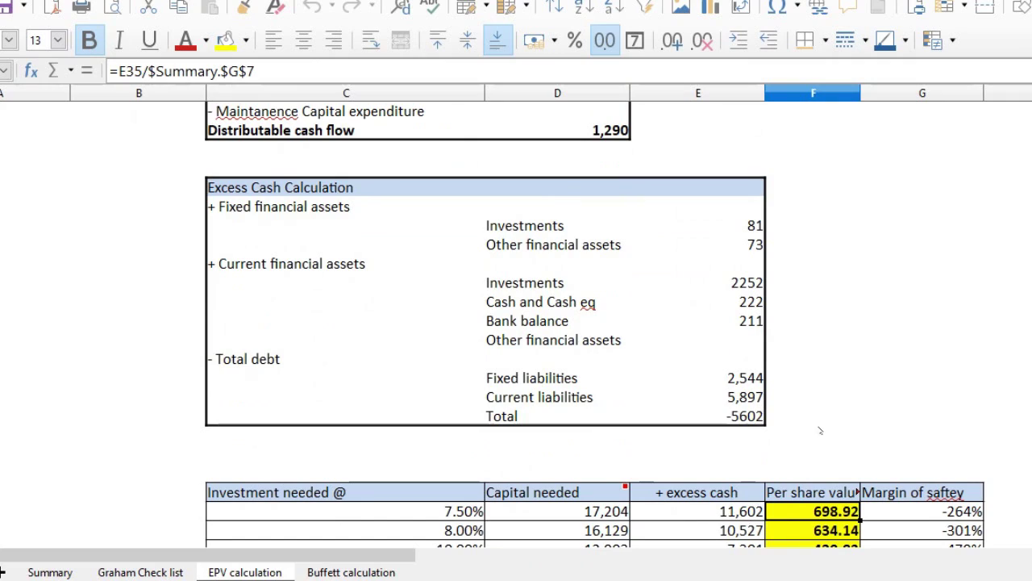
Clear Dr Reddy's Lab's liabilities, compare the debt-free per share value with the Summary sheet's current price, and restore fixed liabilities 2,544 and current liabilities 5,897.
left_click_drag(726, 376, 726, 398)
key("Delete")
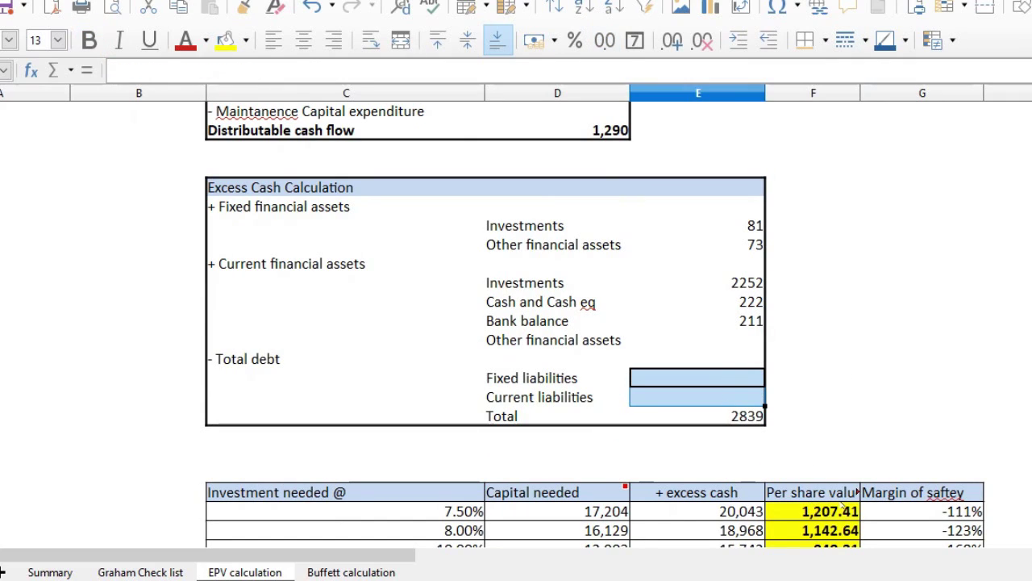
left_click(50, 571)
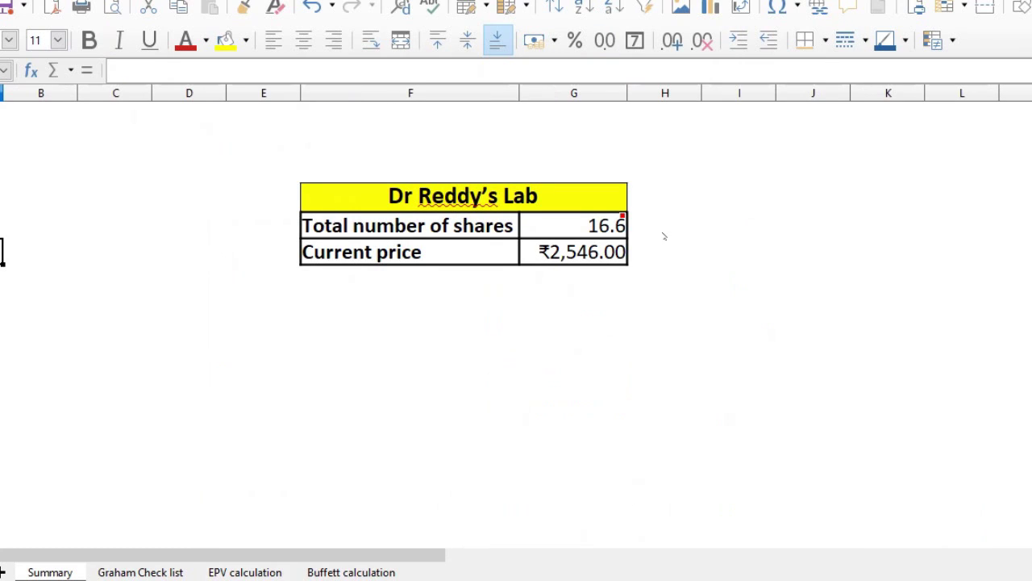
left_click(245, 572)
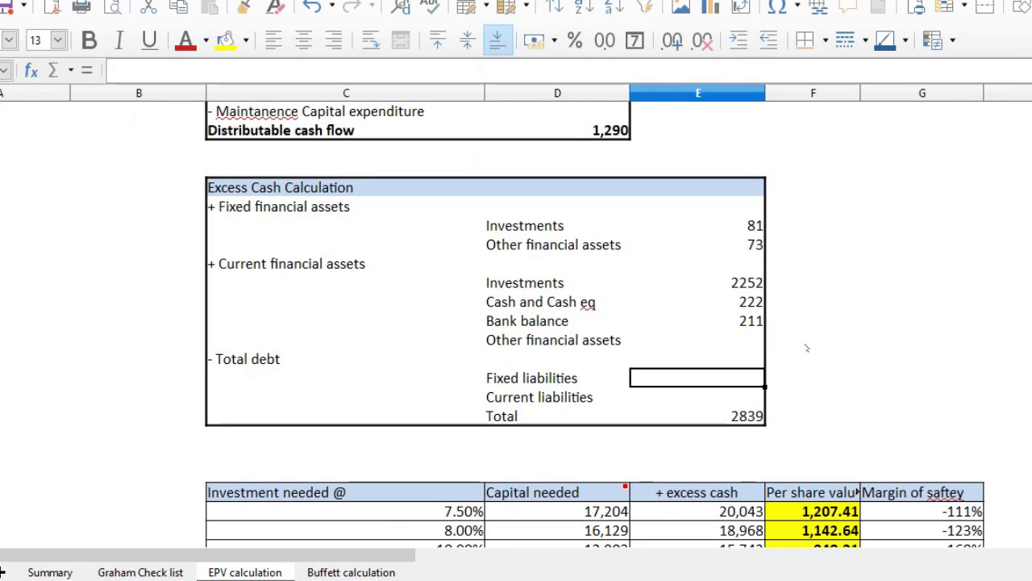
type("2544 5897")
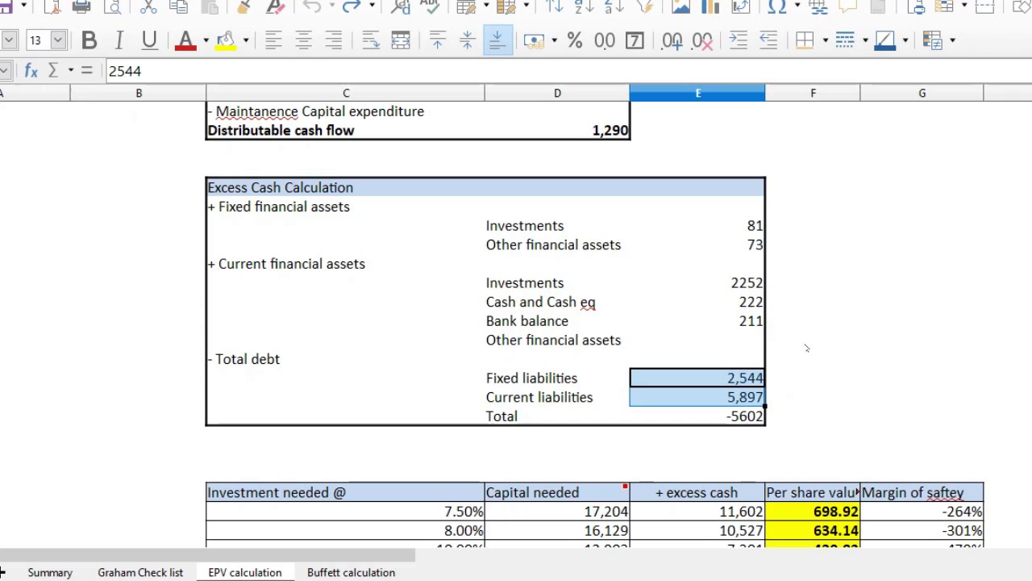
left_click(756, 246)
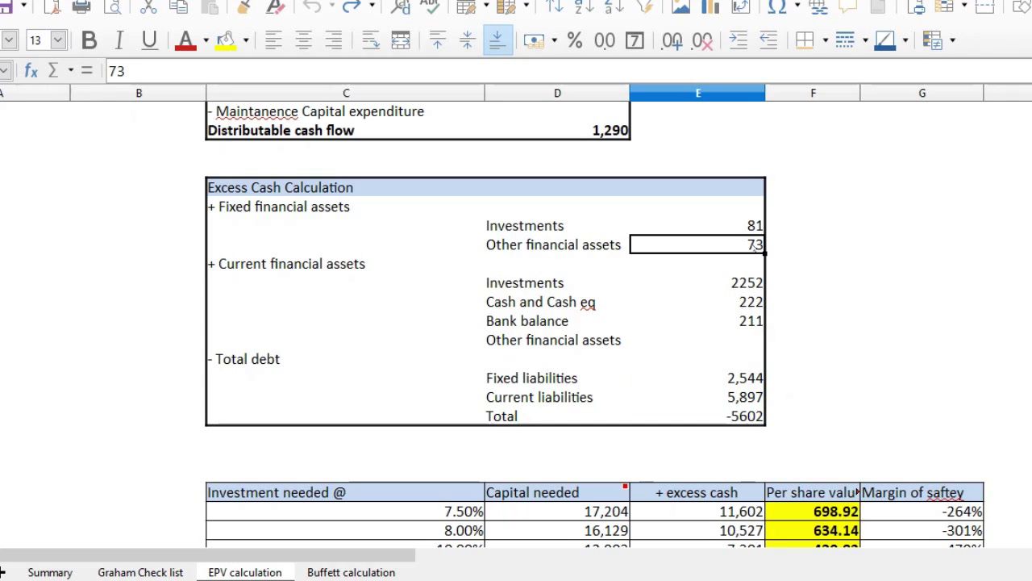
left_click(699, 93)
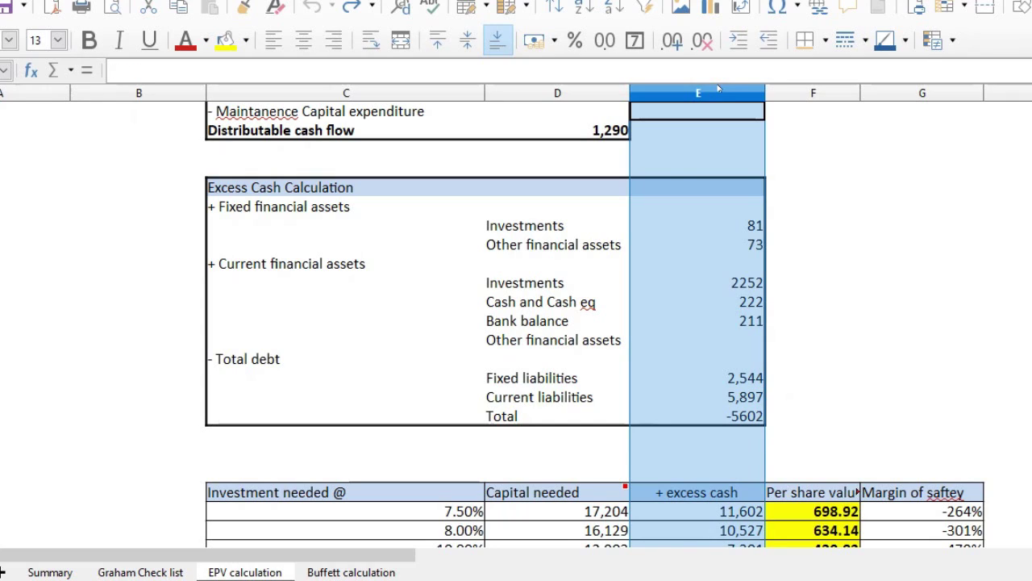